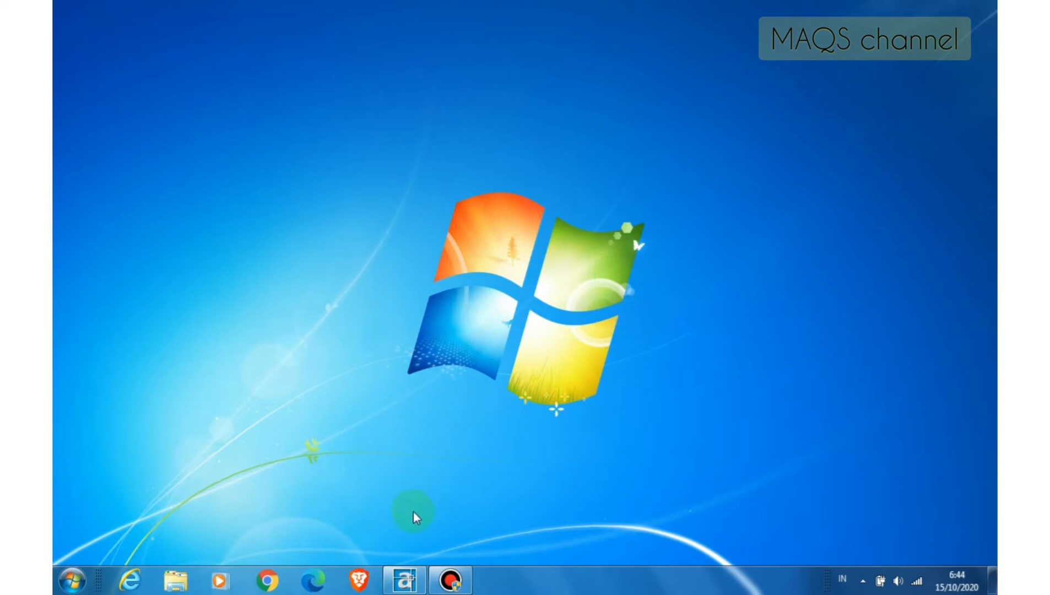
- Switch to AutoCAD with the Tutorial Drawing1.dwg house model
click(410, 583)
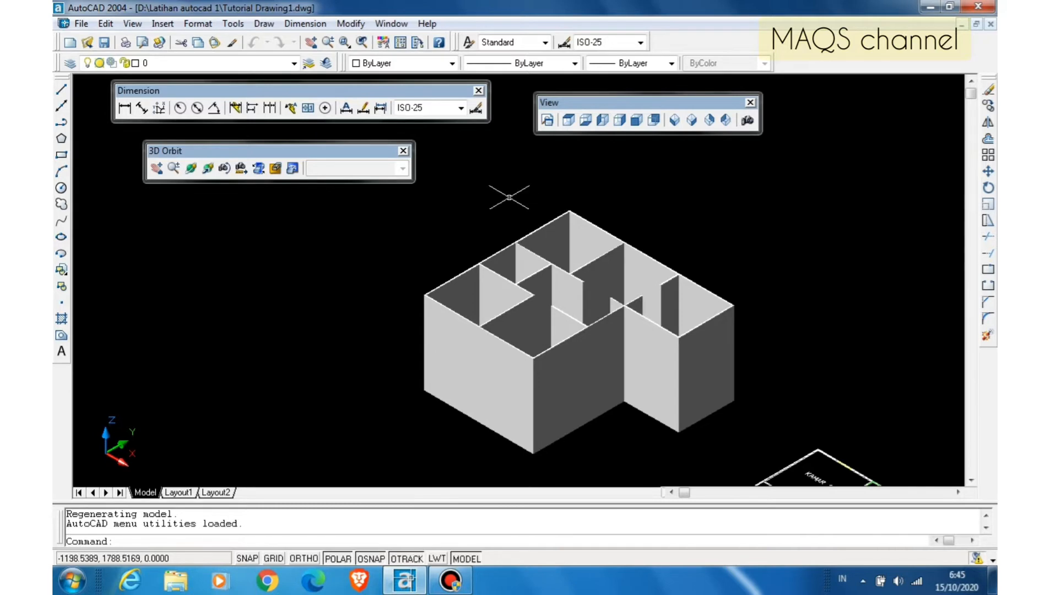
- Display the Shade toolbar and close it again
right_click(361, 43)
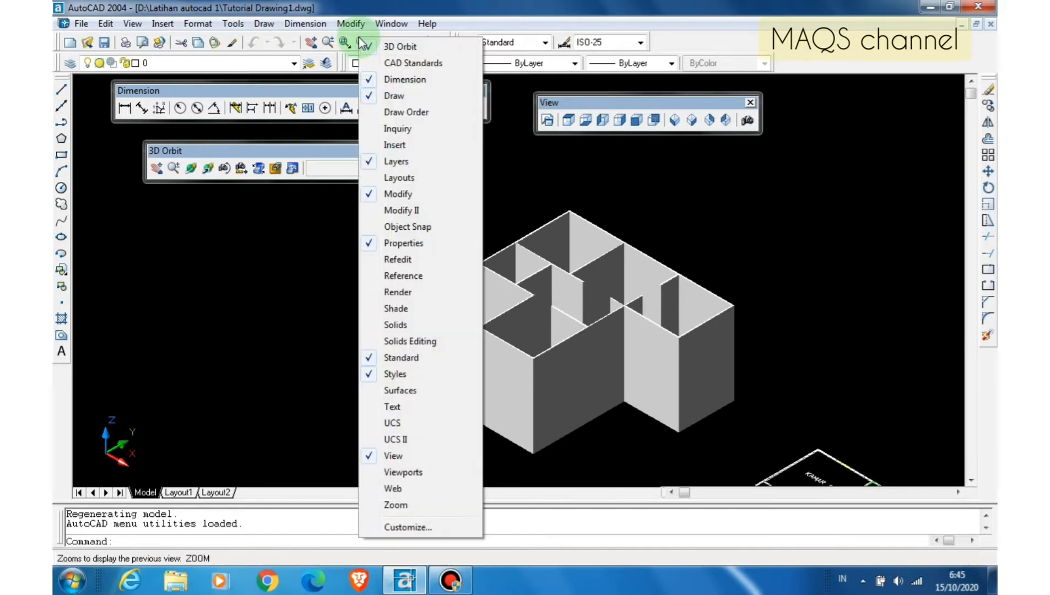
click(396, 308)
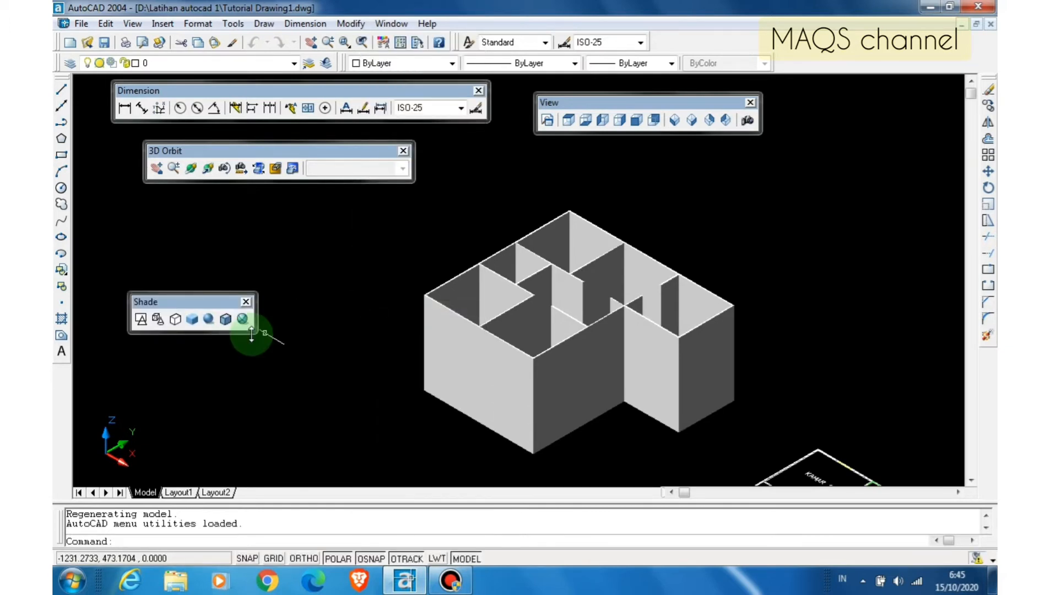
click(246, 303)
- Enable the Shade toolbar in the toolbar customization settings
click(137, 25)
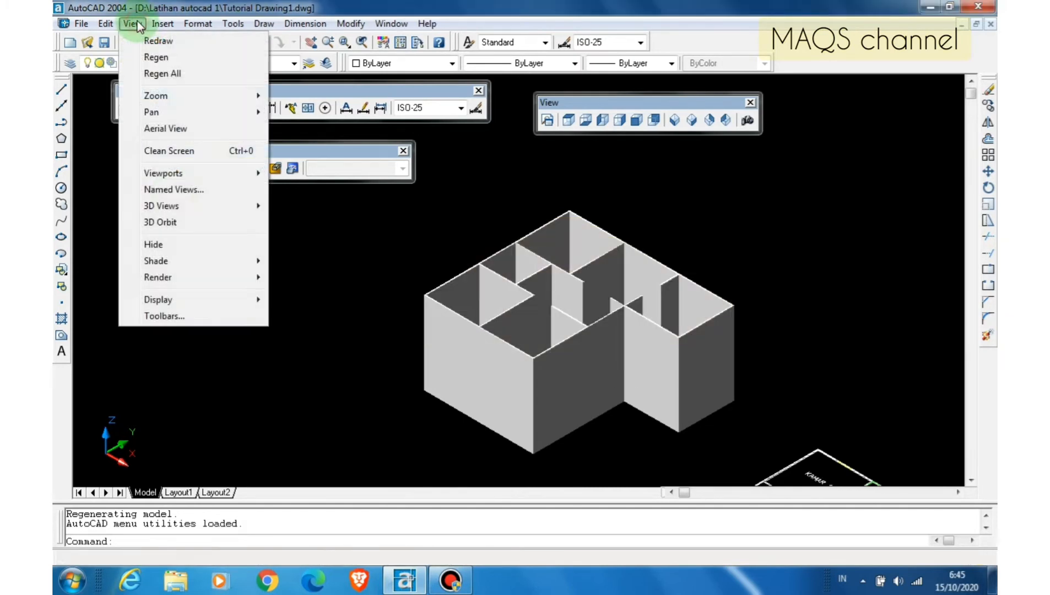
click(201, 317)
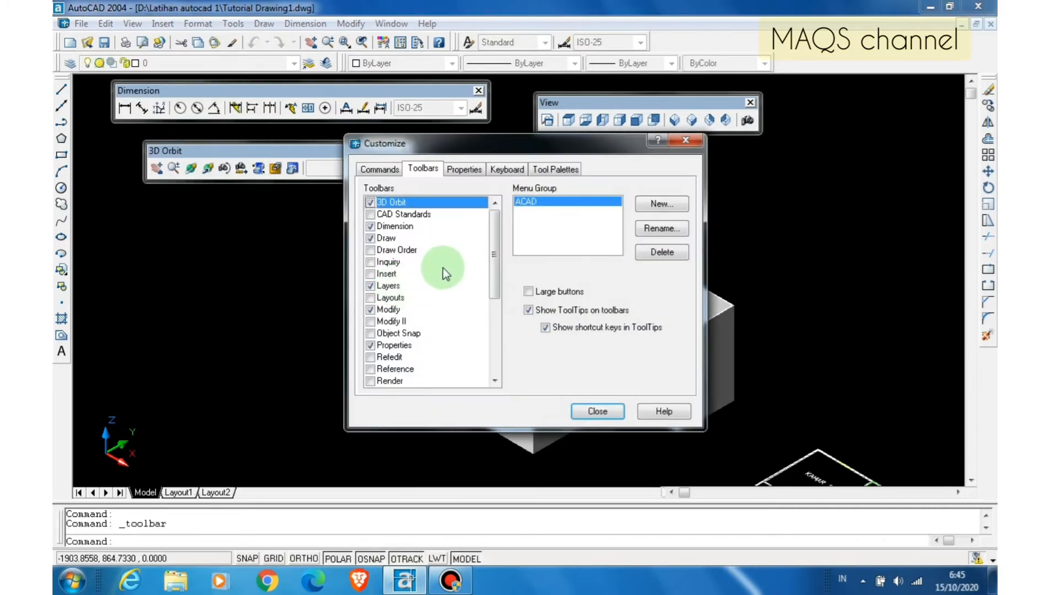
drag(493, 253, 494, 287)
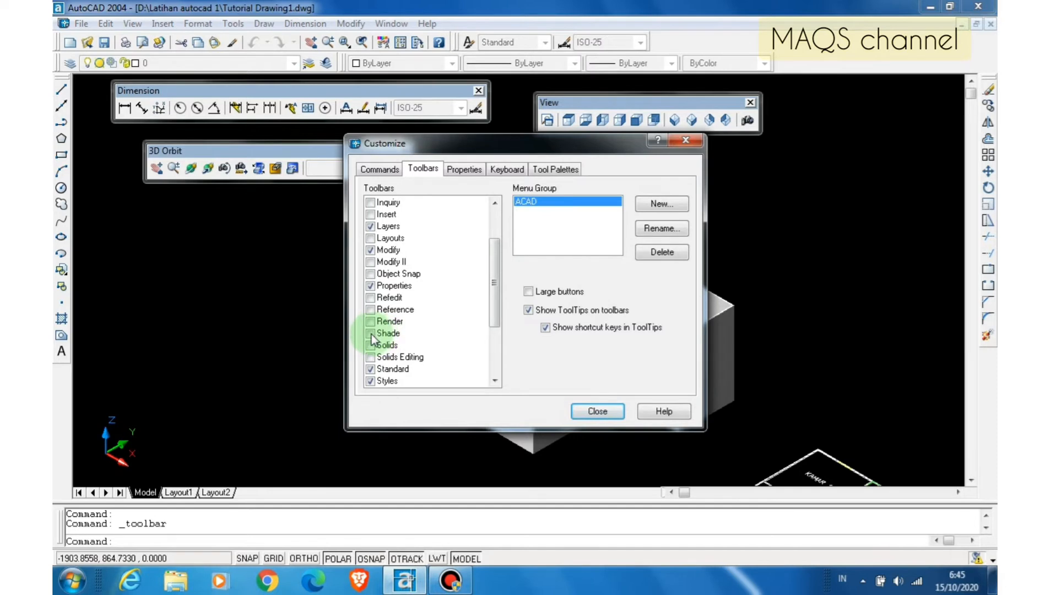
click(370, 334)
click(602, 411)
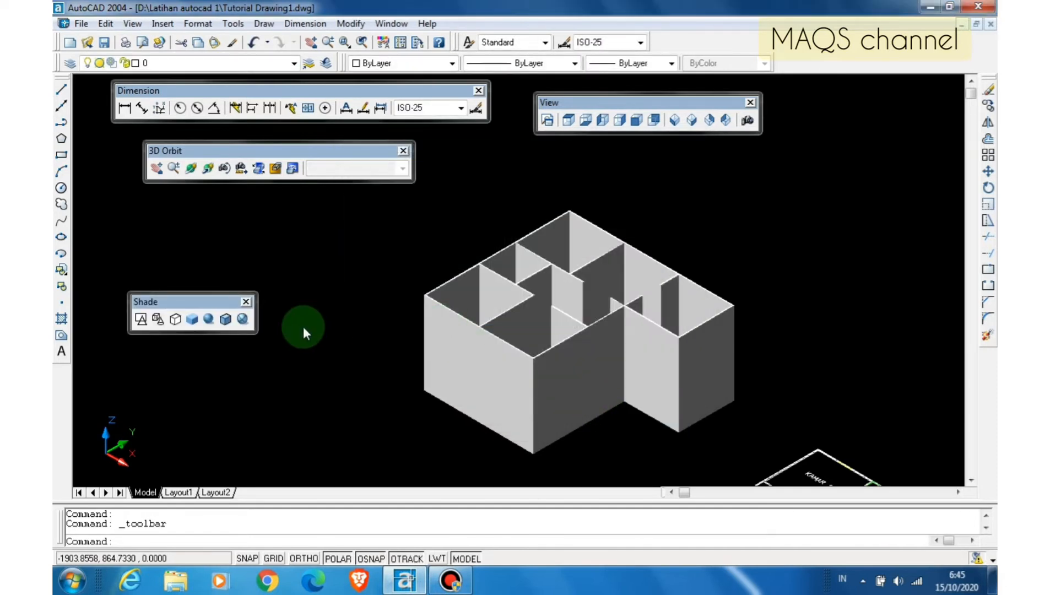
- Show the house model as 2D wireframe in the top view, with empty space beside the unfurnished floor plan
click(140, 320)
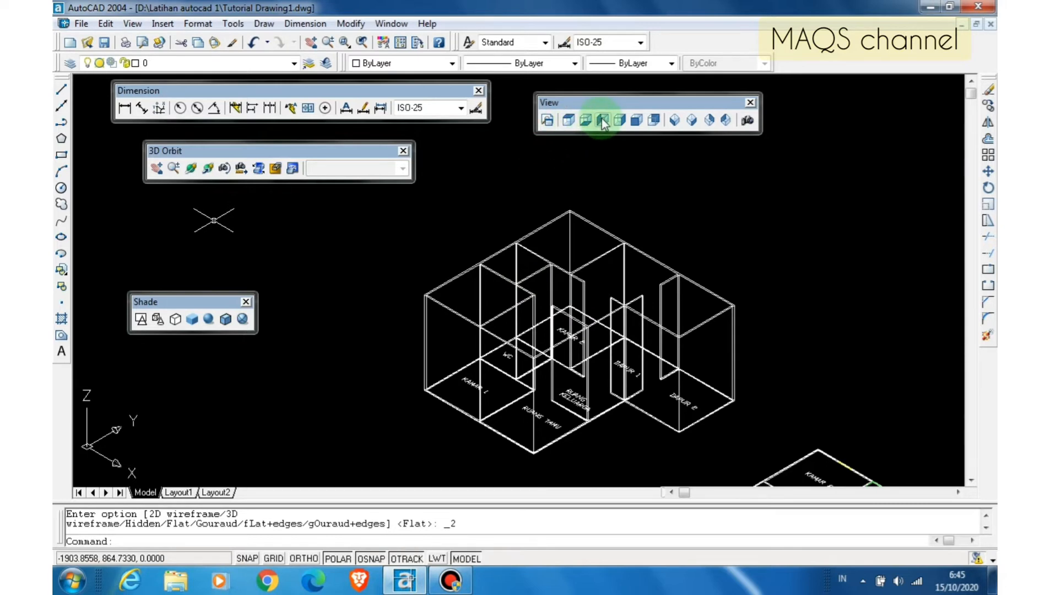
click(573, 124)
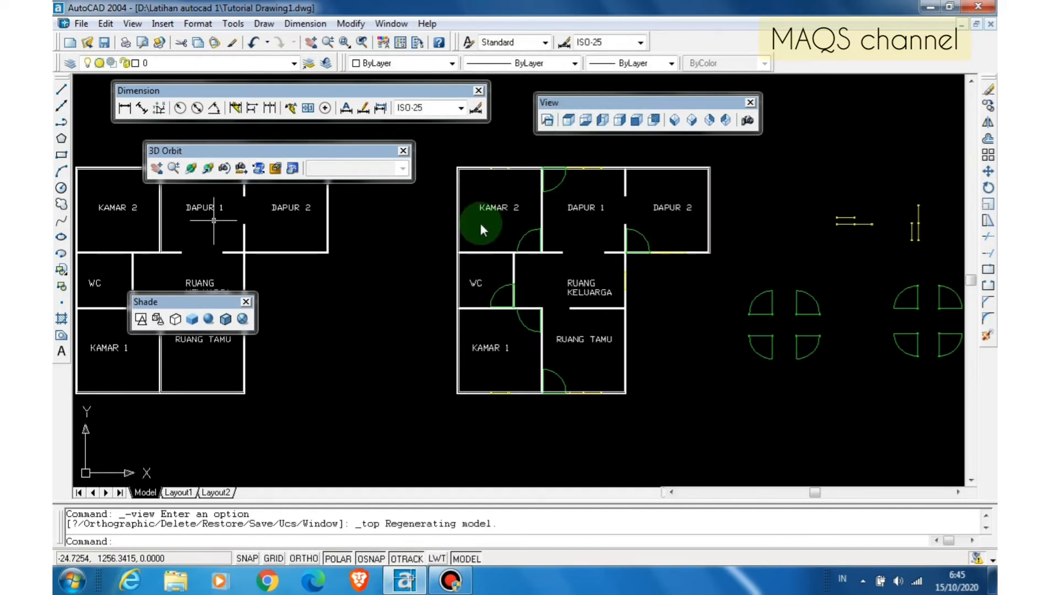
click(313, 42)
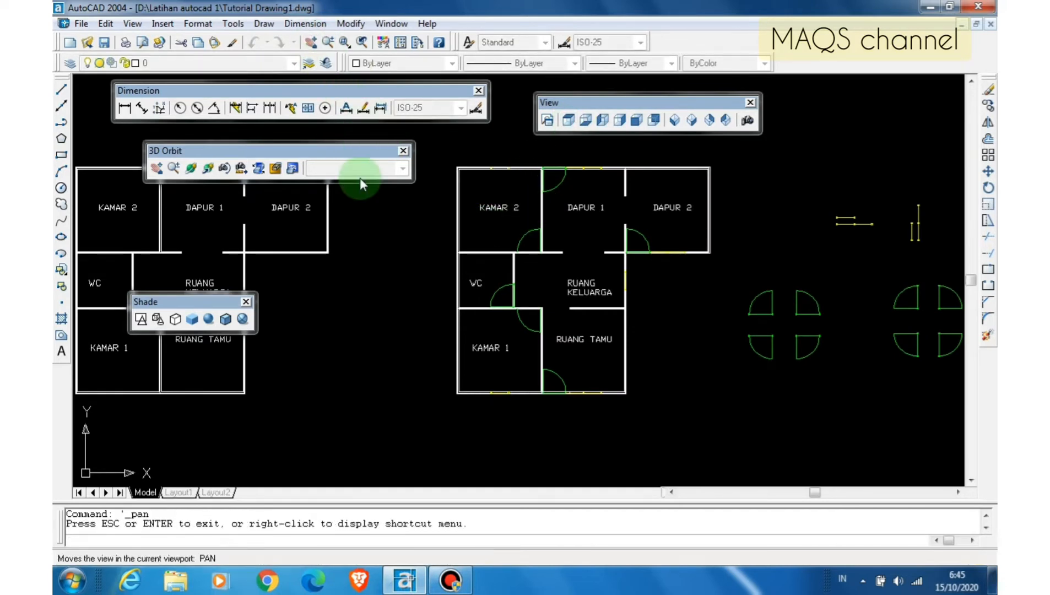
drag(335, 244, 750, 263)
key(Escape)
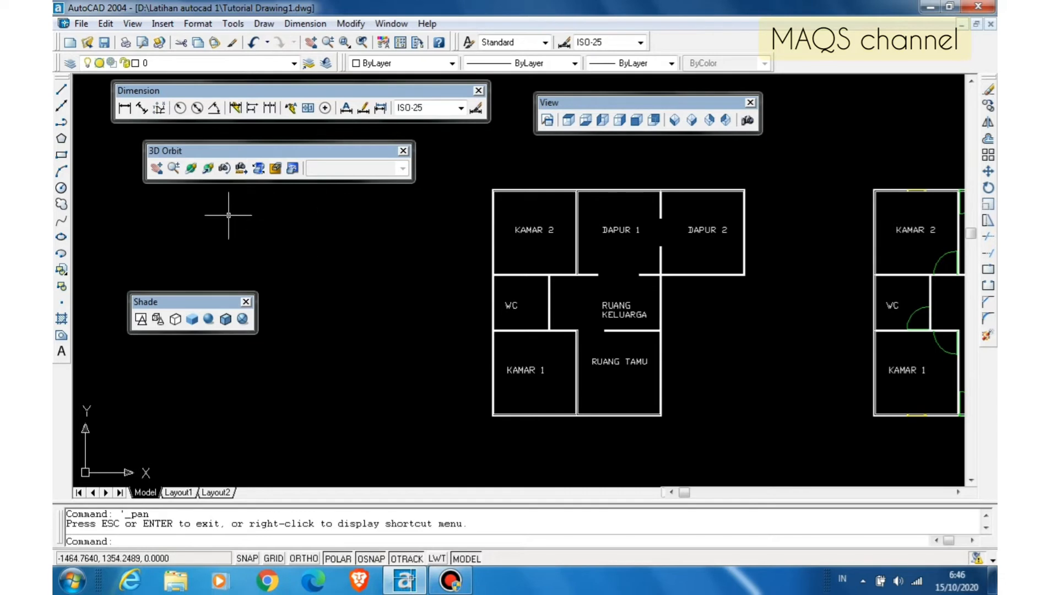
click(61, 157)
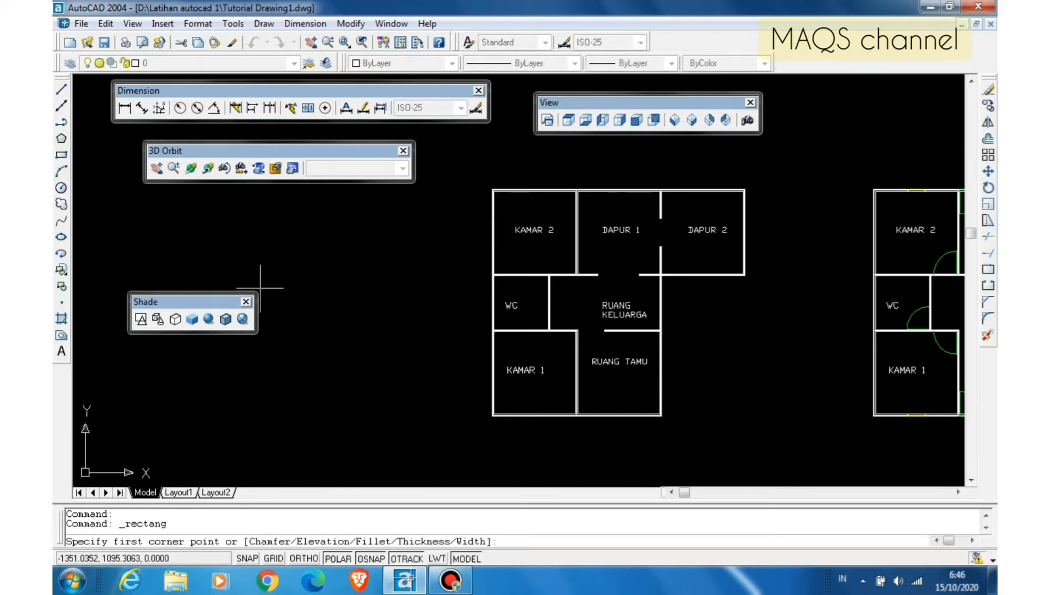
click(348, 367)
click(348, 344)
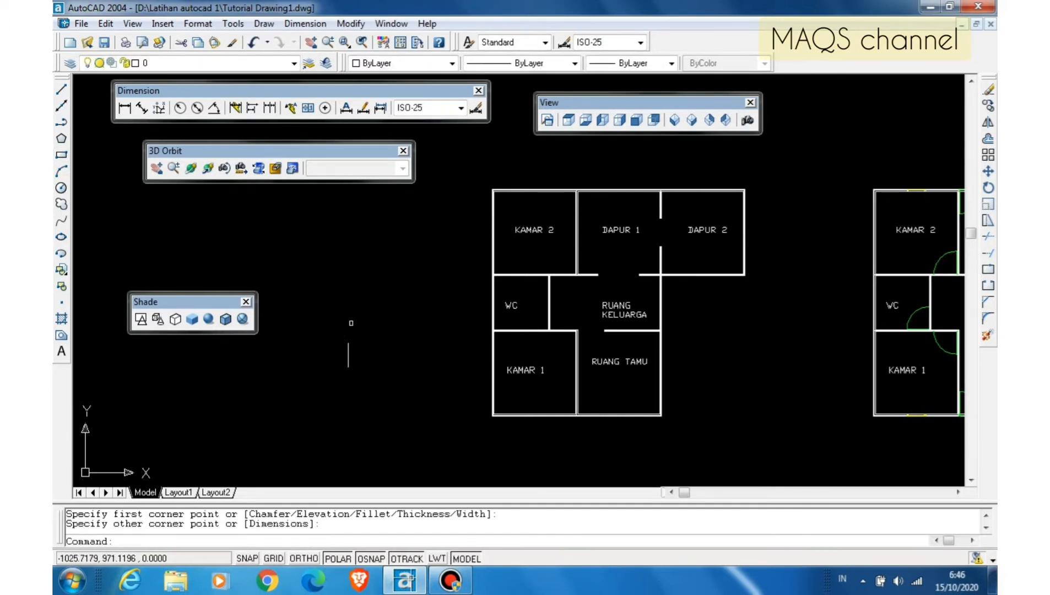
click(348, 353)
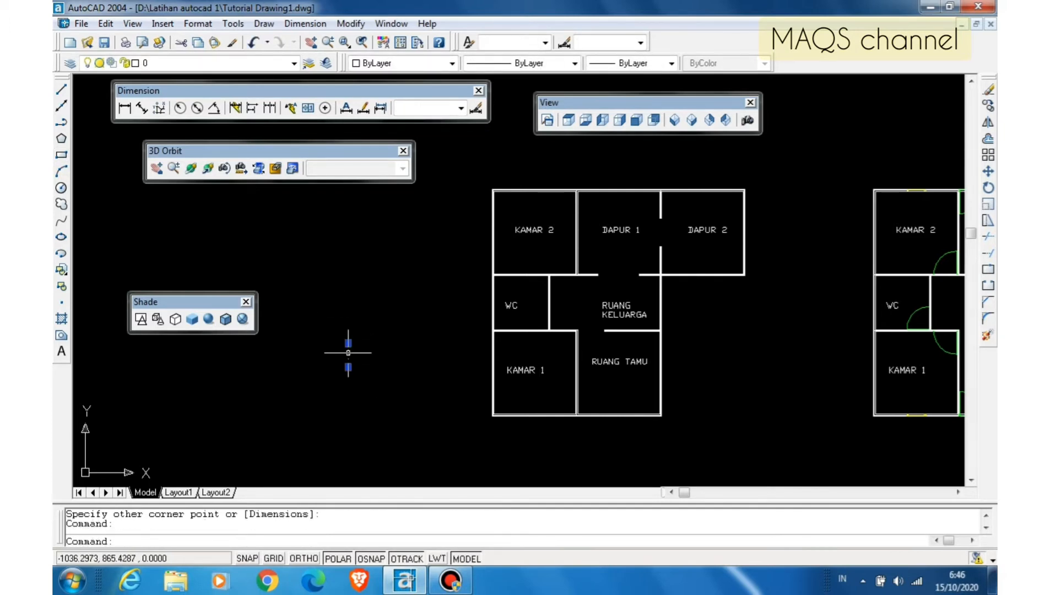
key(Delete)
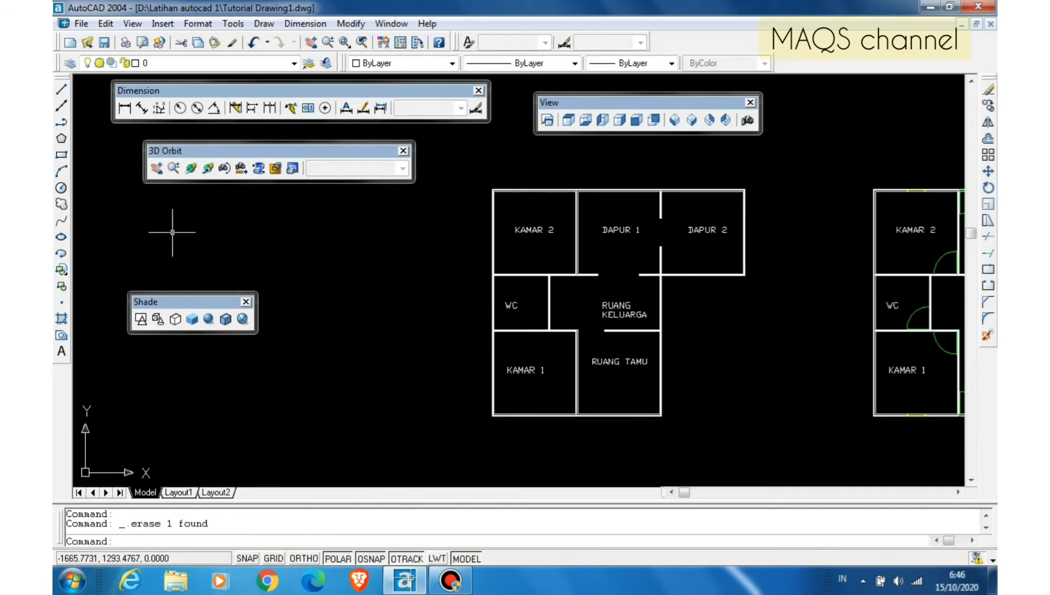
- Draw a rectangle 80 wide and 180 high in the empty space to the left of the floor plan
click(63, 157)
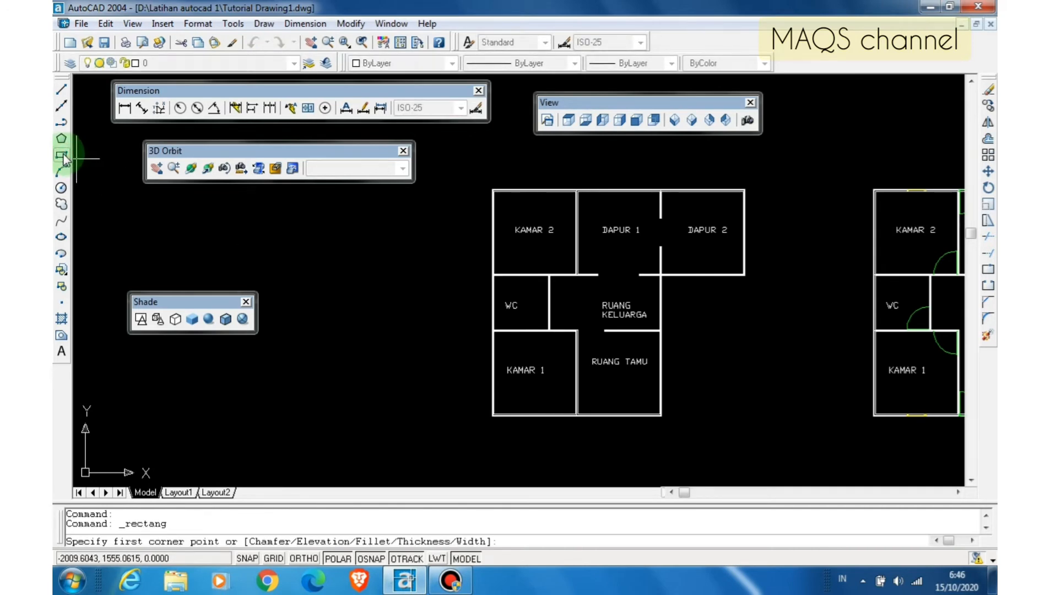
click(299, 312)
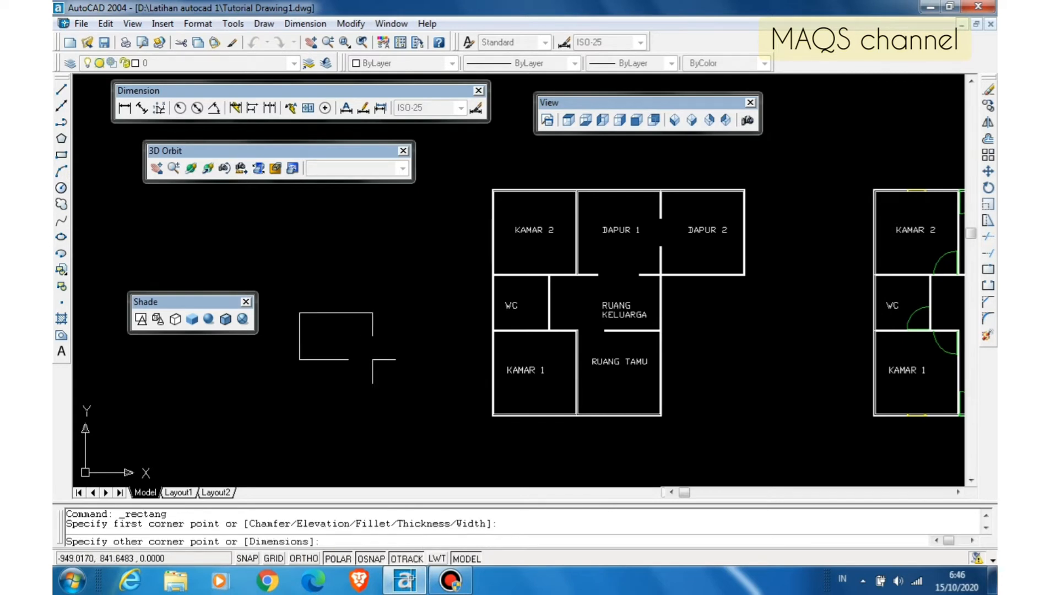
text(@80,180)
key(Return)
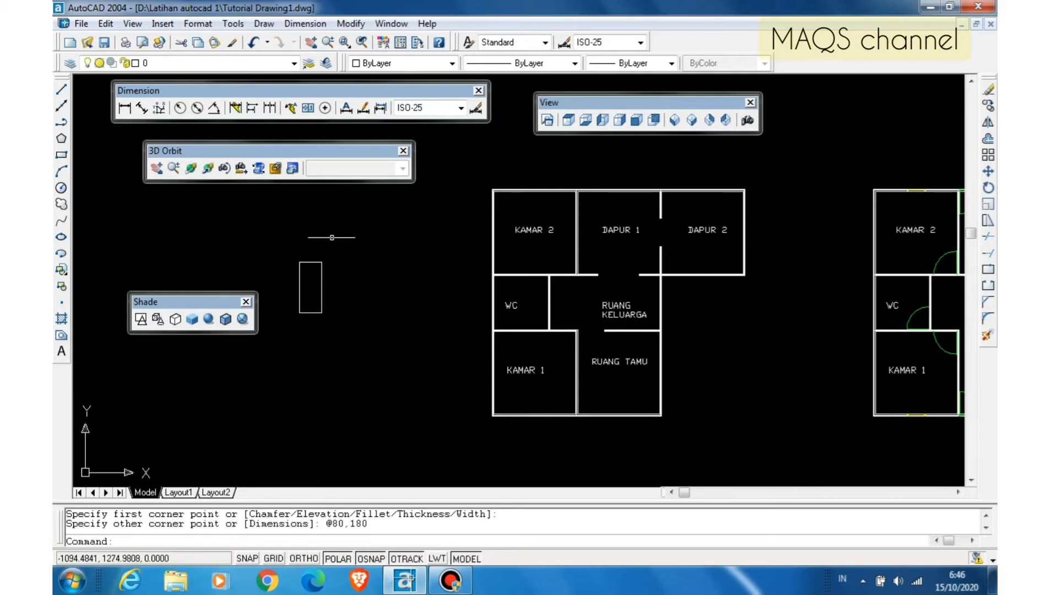
- Switch to the southeast isometric view and enlarge the area around the new rectangle
click(587, 120)
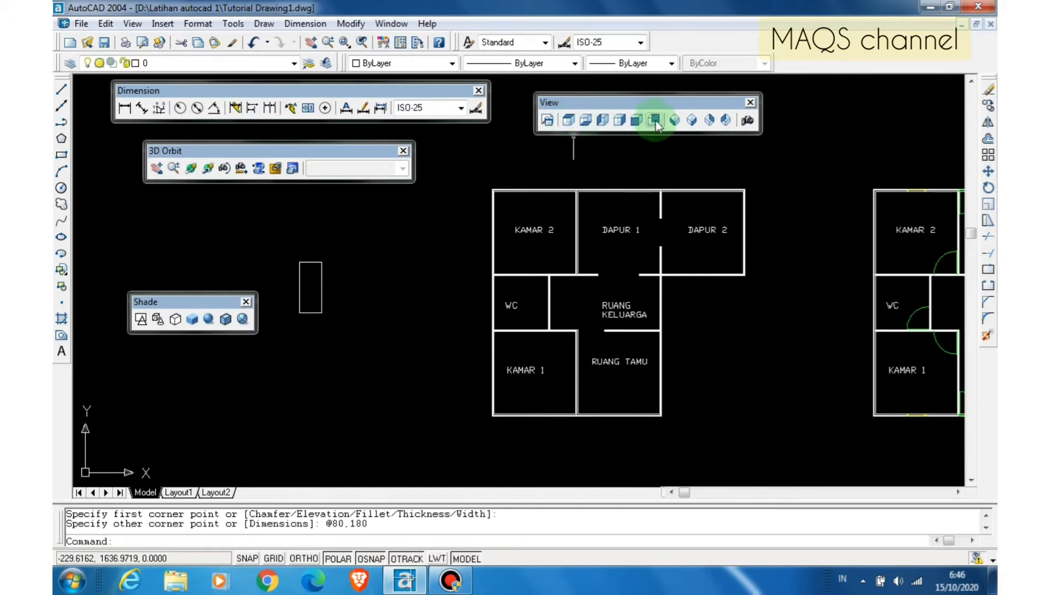
click(692, 120)
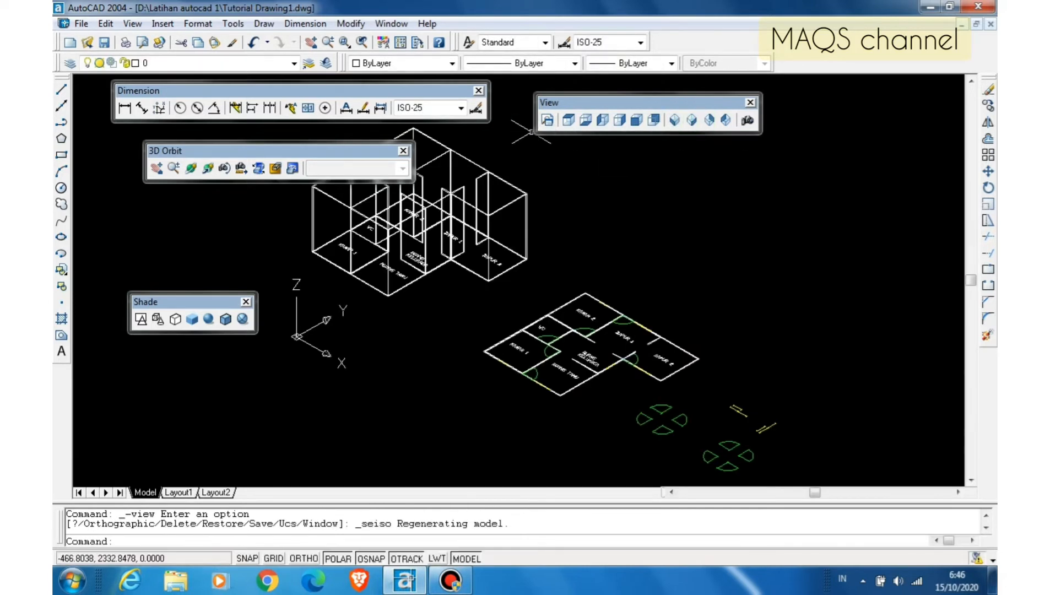
click(311, 43)
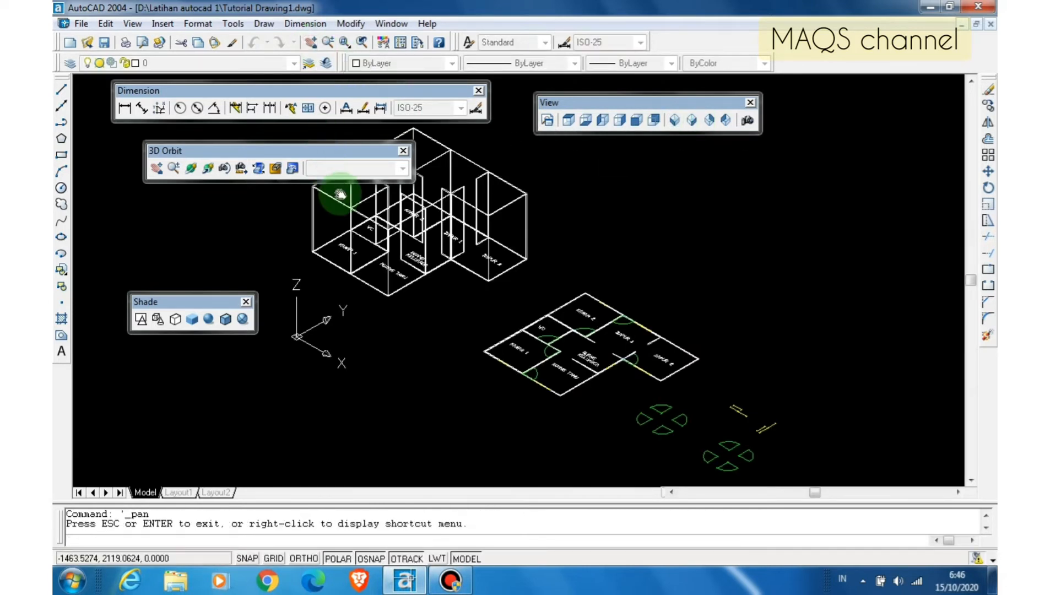
mouse_move(333, 203)
mouse_down()
mouse_move(413, 277)
mouse_move(417, 317)
mouse_up()
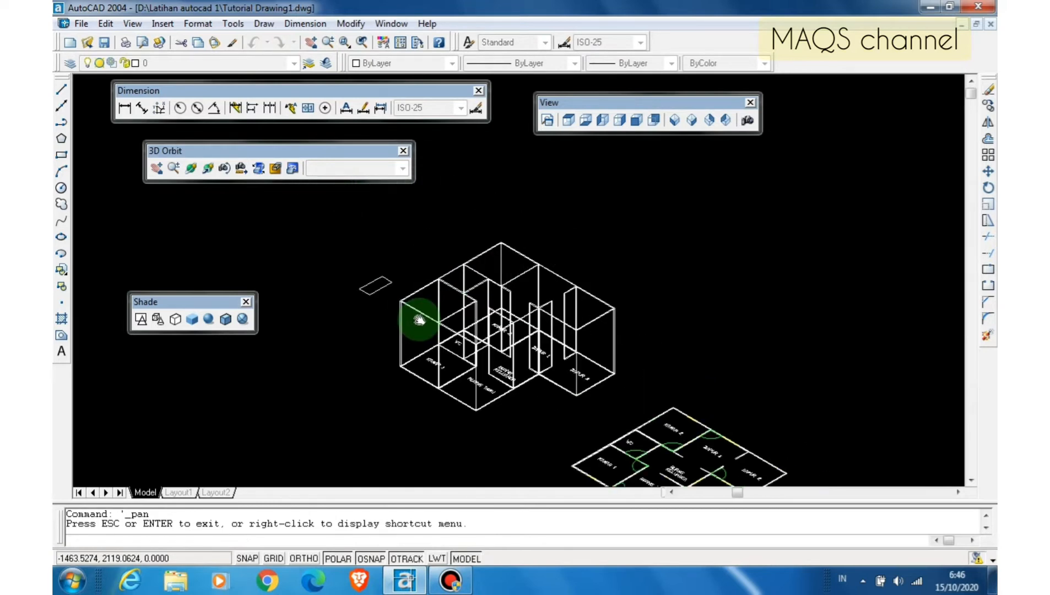
click(344, 43)
click(347, 263)
click(398, 313)
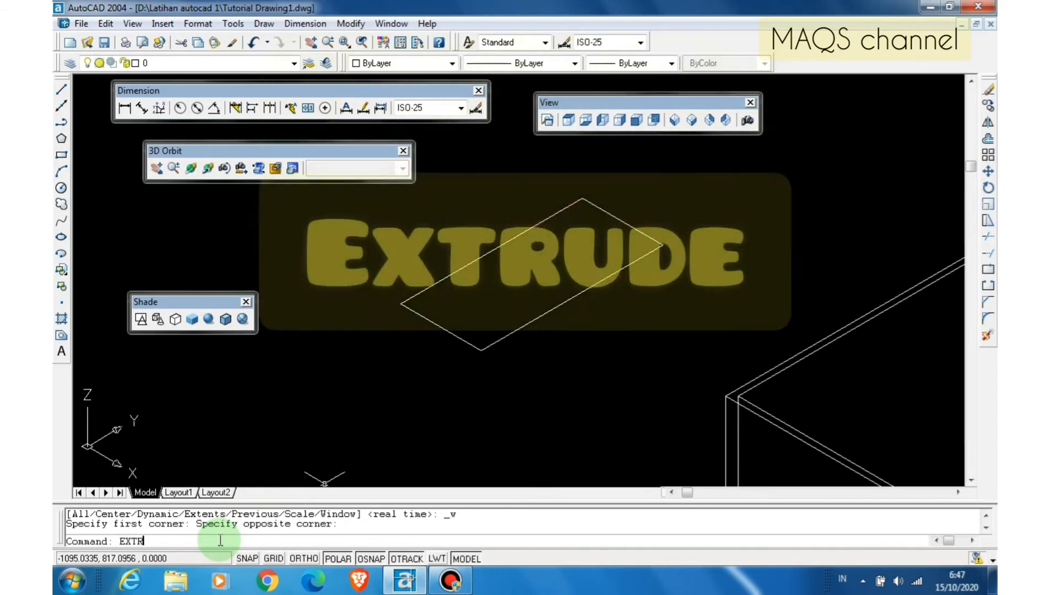
- Extrude the rectangle to a height of 6 with a taper angle of 0
text(RUDE)
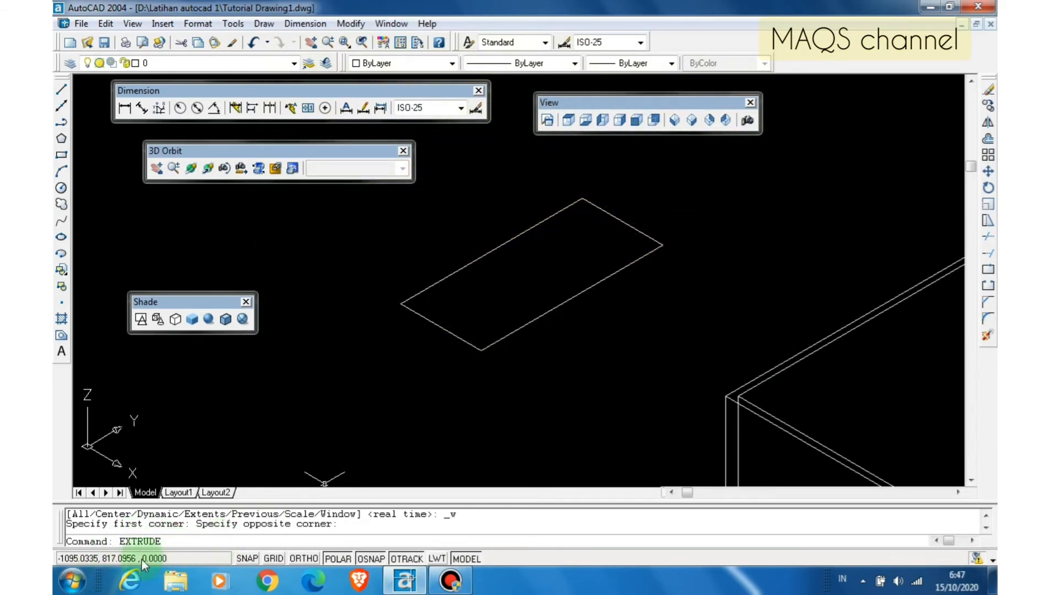
key(Return)
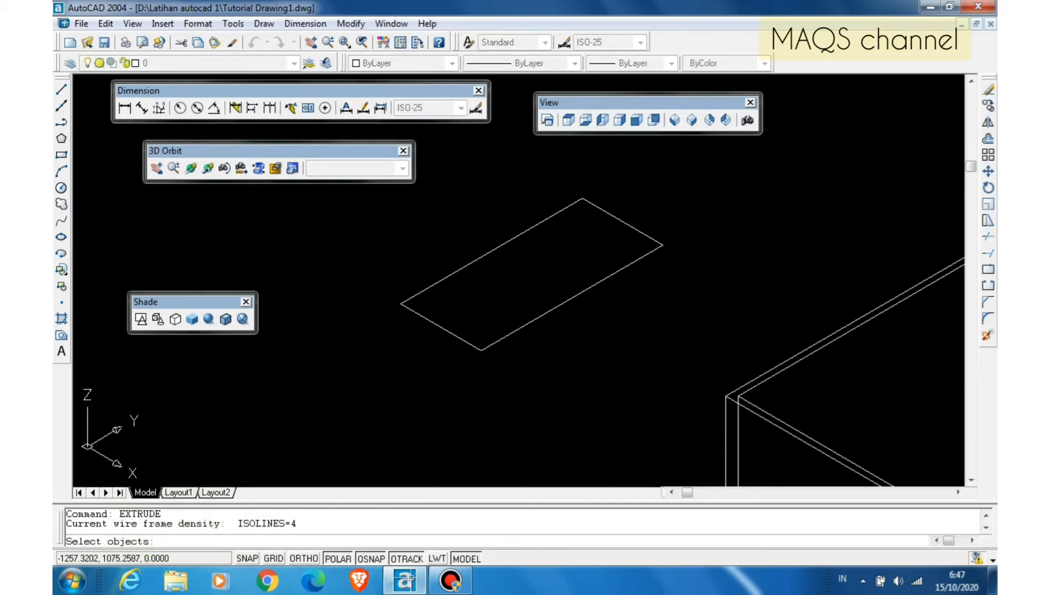
click(468, 264)
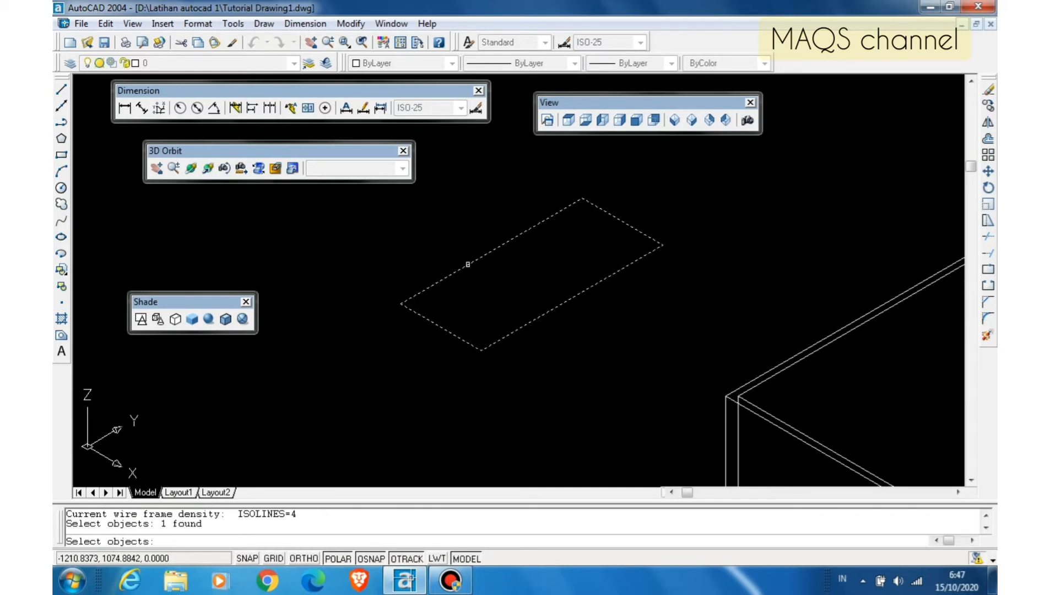
key(Return)
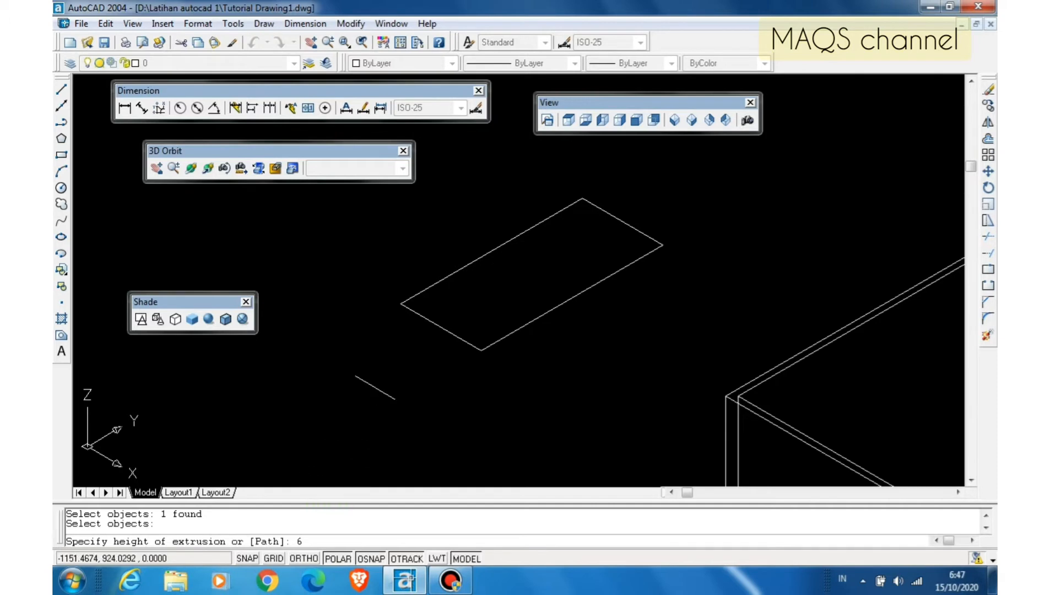
key(Return)
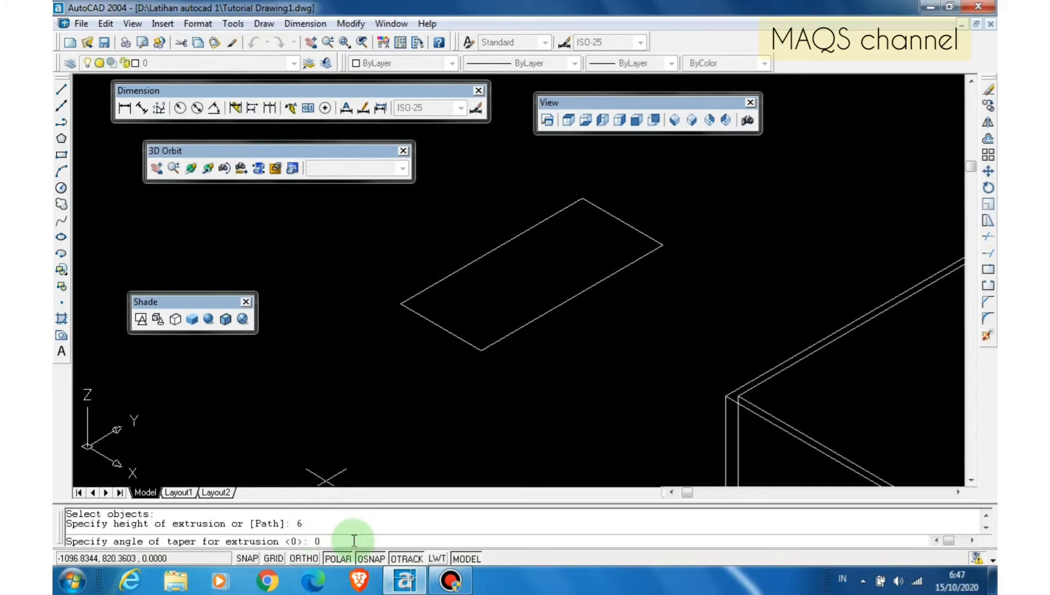
key(Return)
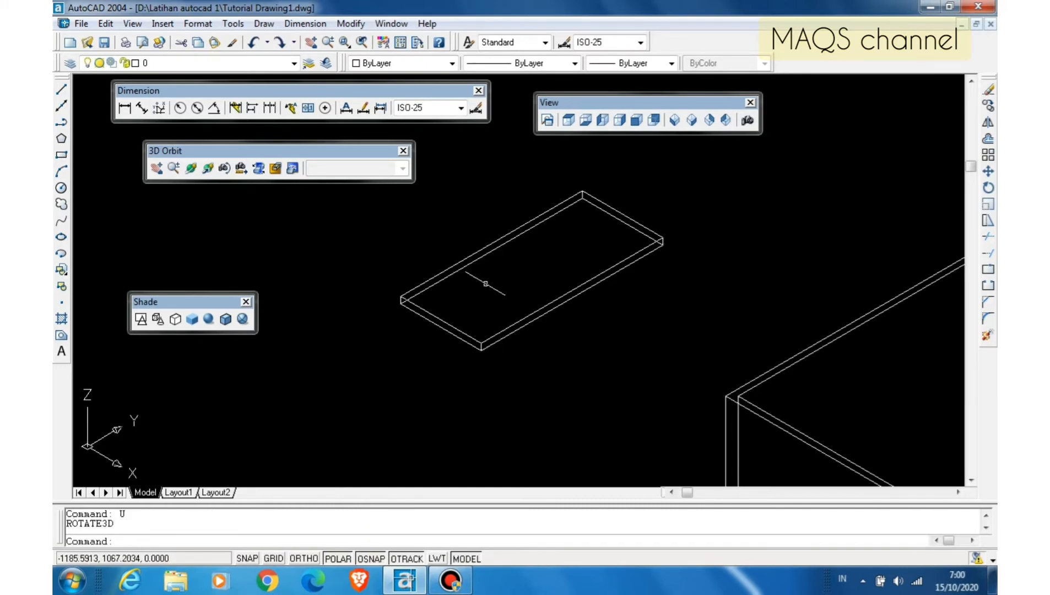
- Rotate the panel 45 degrees with ROTATE3D about the bottom edge of its near short side, and undo that rotation
click(210, 542)
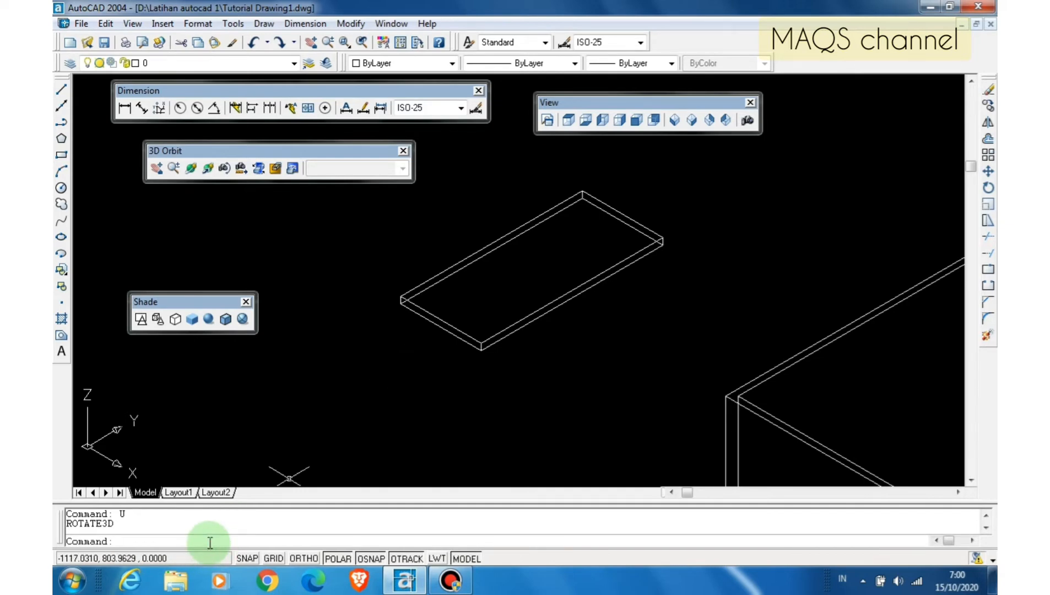
text(ROTATE3D)
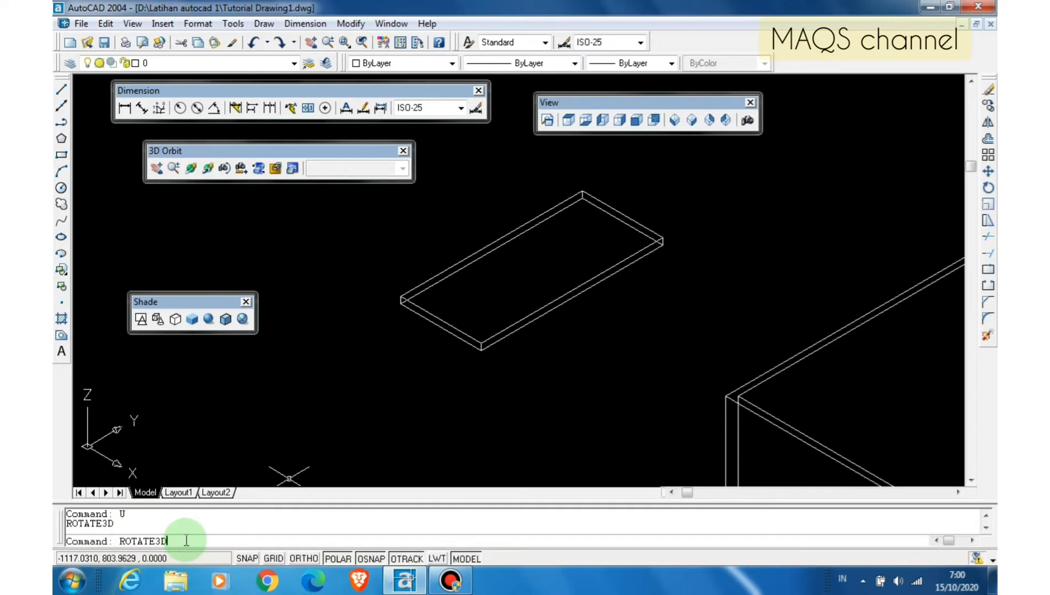
key(Return)
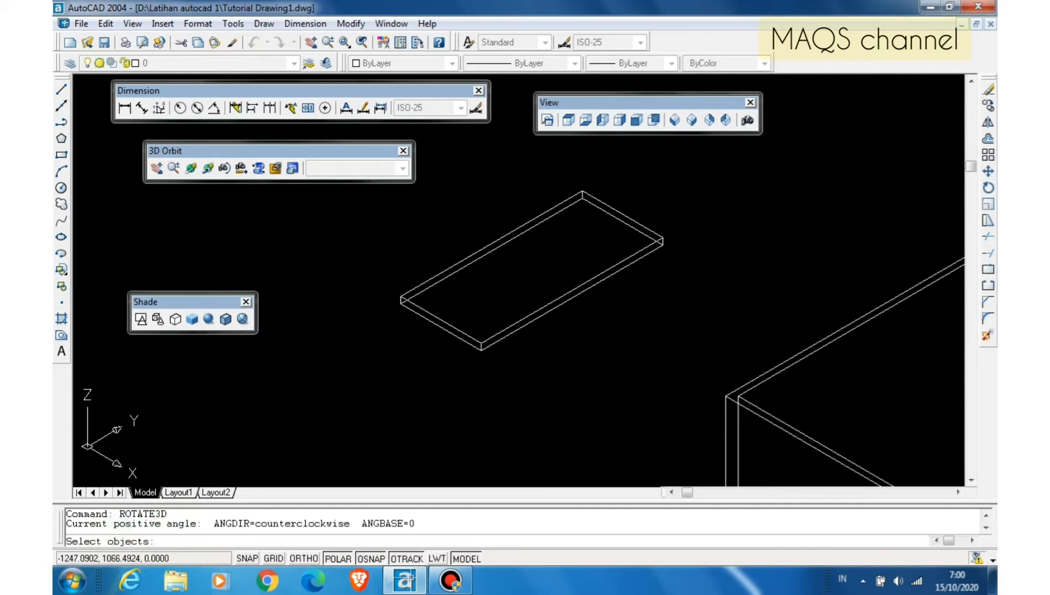
click(435, 277)
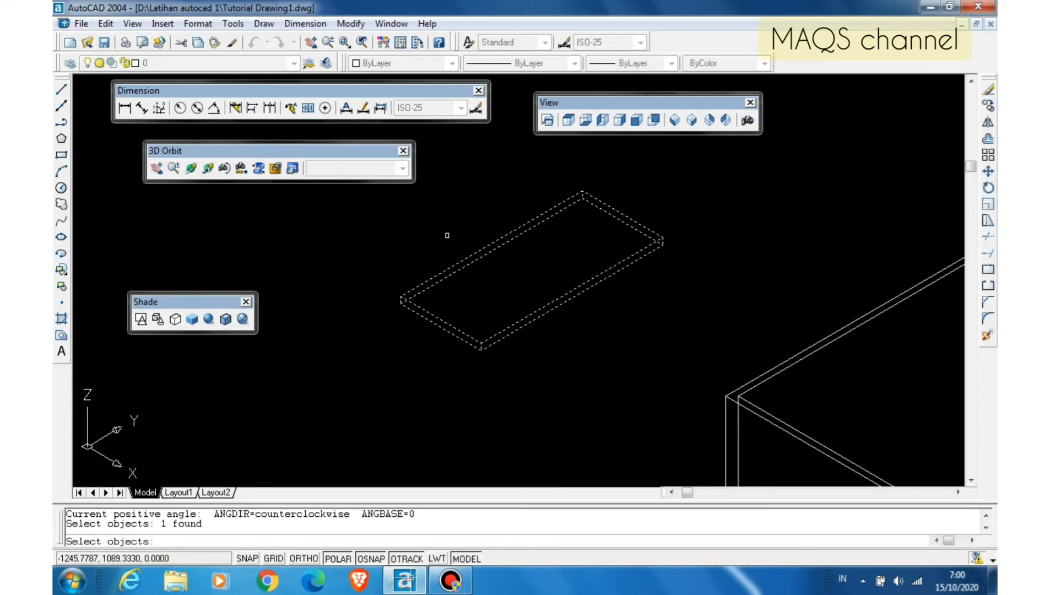
key(Return)
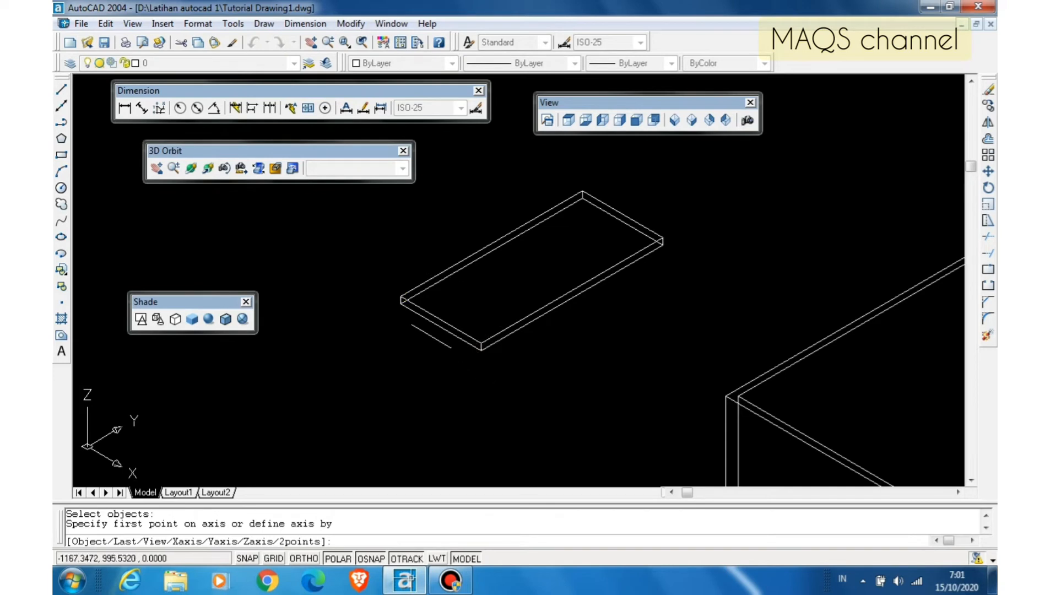
click(401, 303)
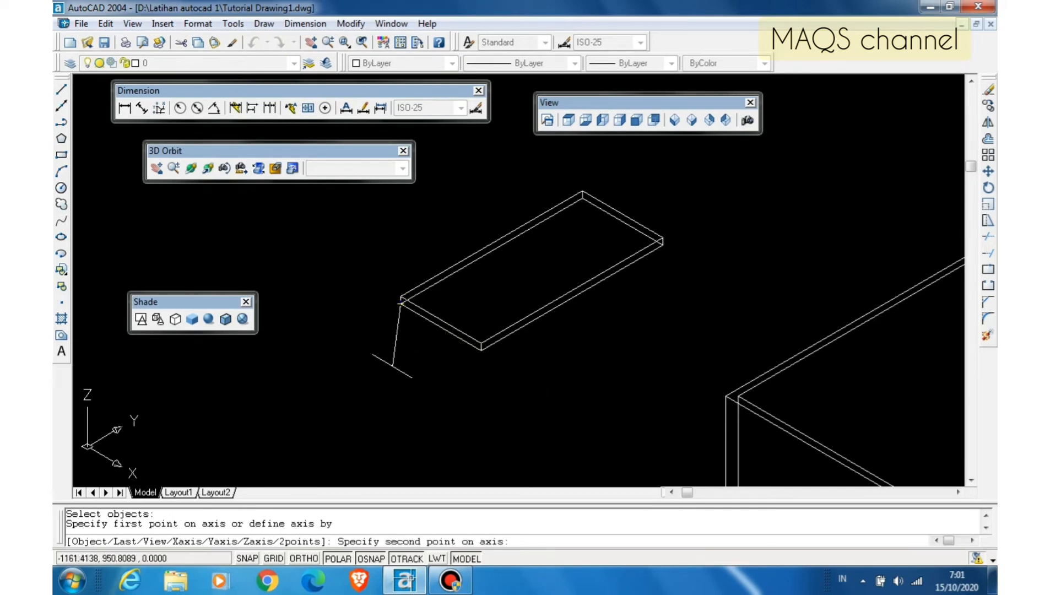
click(481, 351)
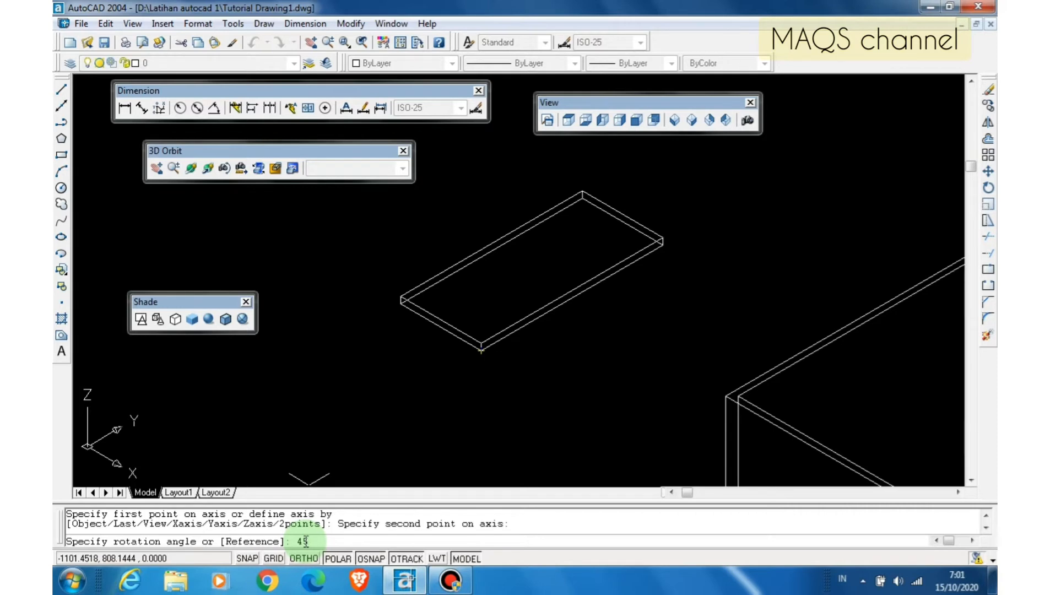
key(Return)
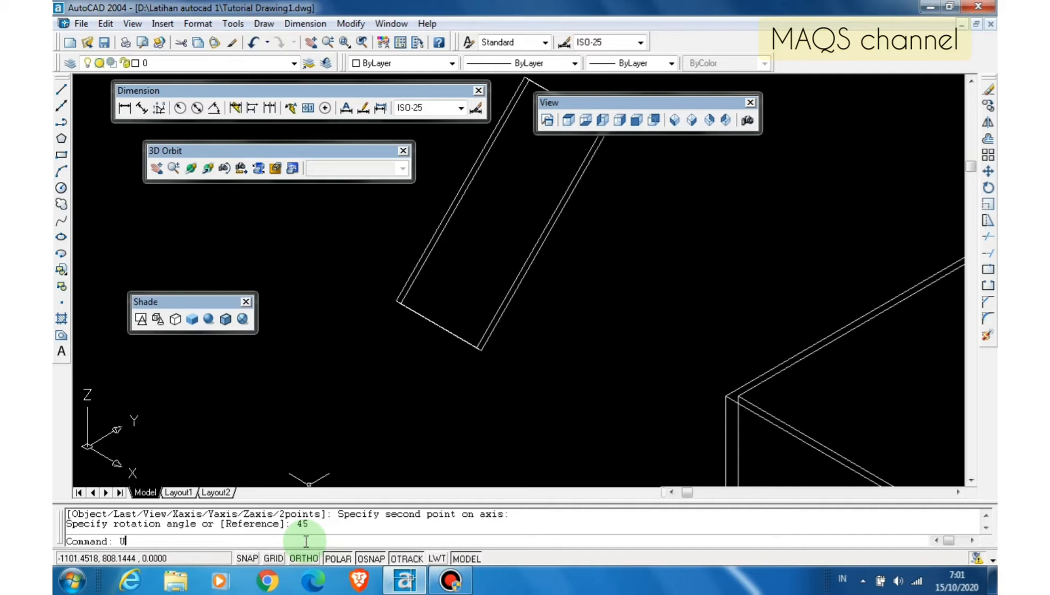
text(U)
key(Return)
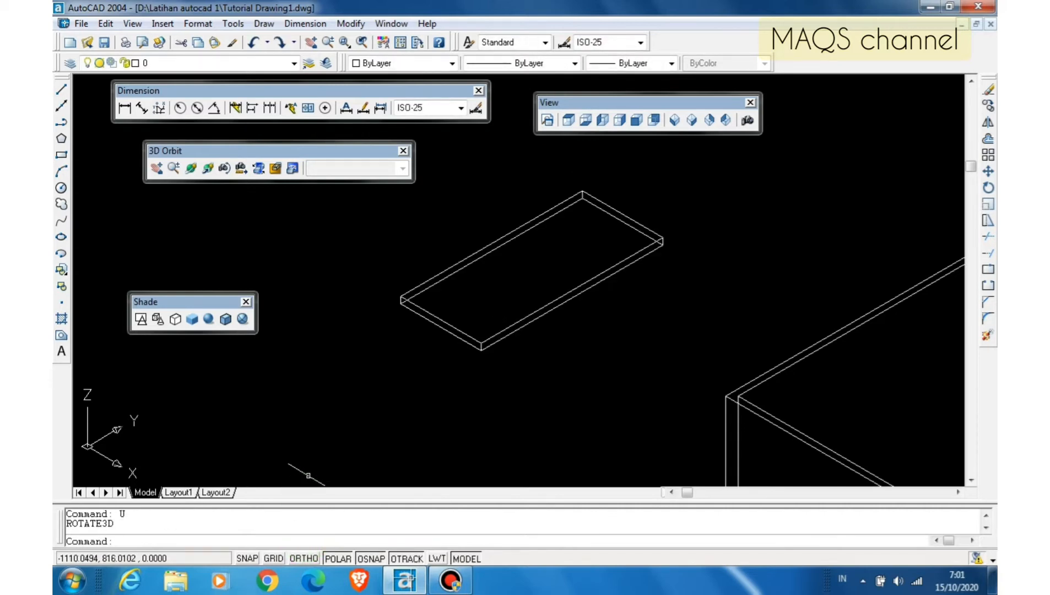
- Draw a line about 184 long from the panel's bottom-left near corner, along its short bottom edge and past the other corner
click(61, 93)
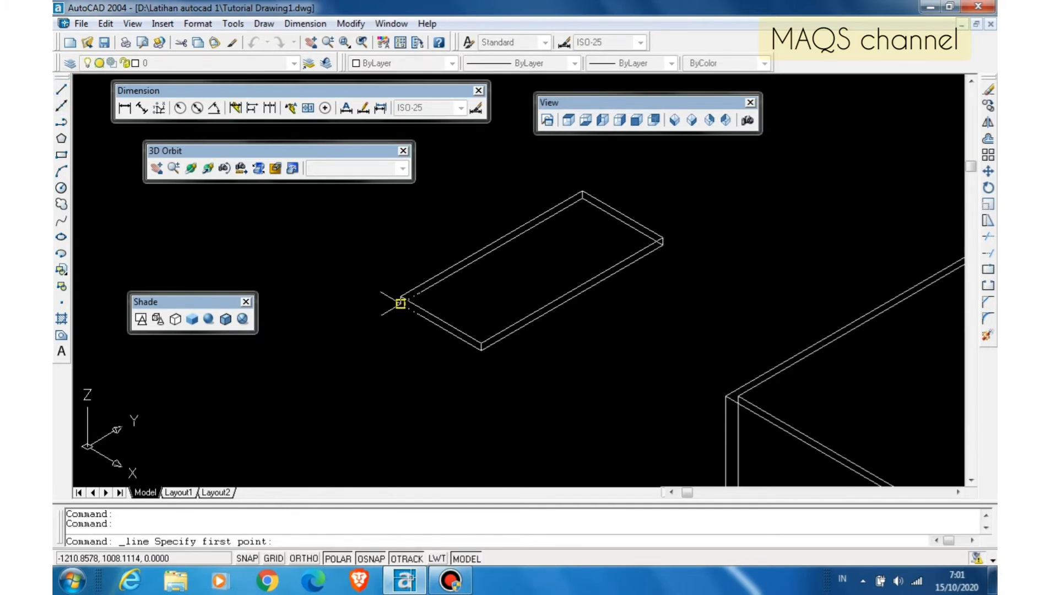
click(400, 302)
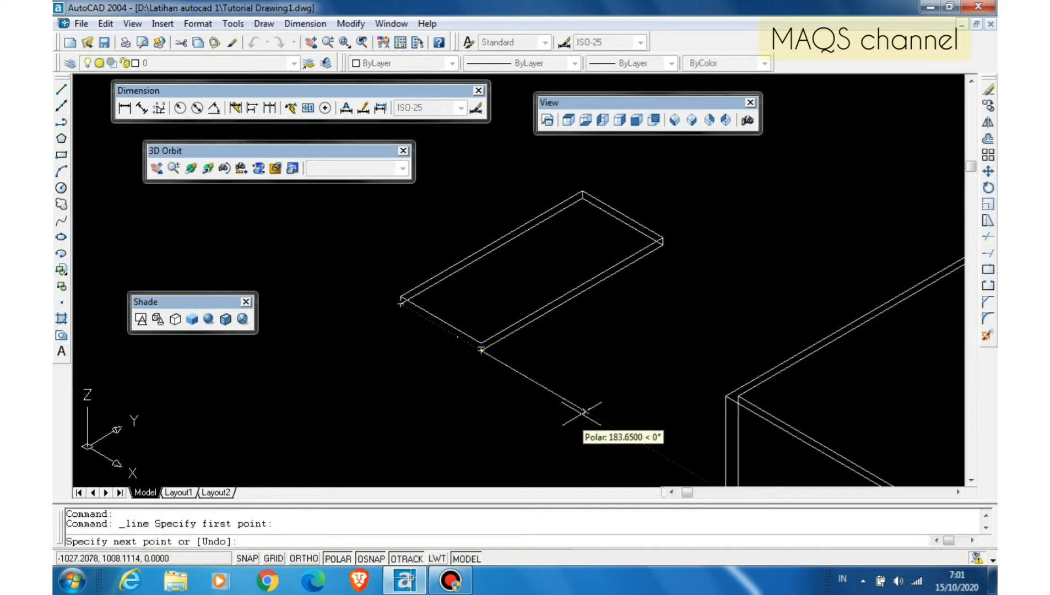
click(583, 412)
key(Return)
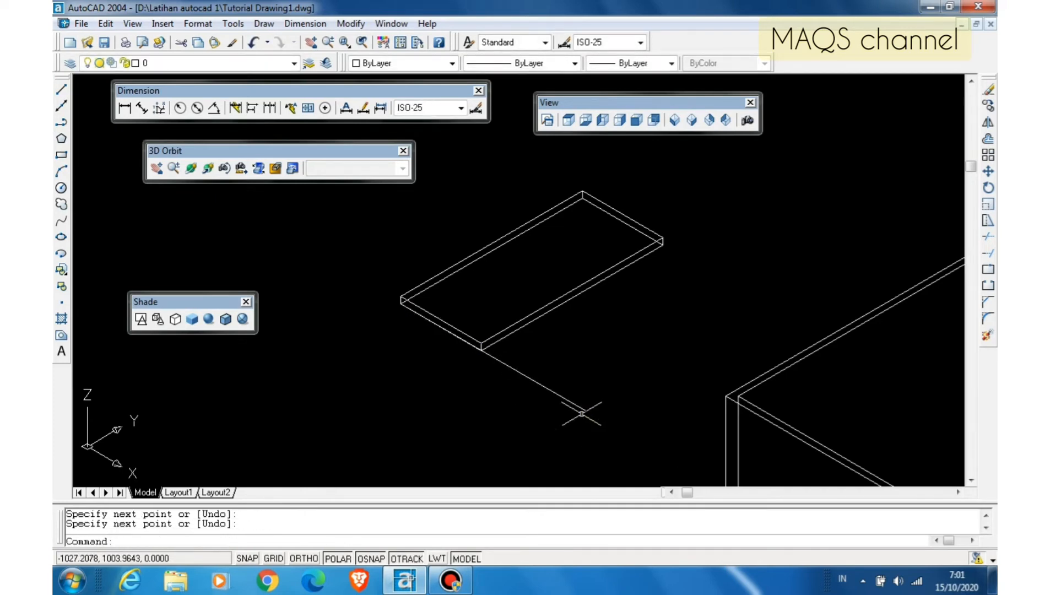
- Stretch the axis line's starting end about 85 beyond the panel corner in the same direction, and colour the line red
click(541, 385)
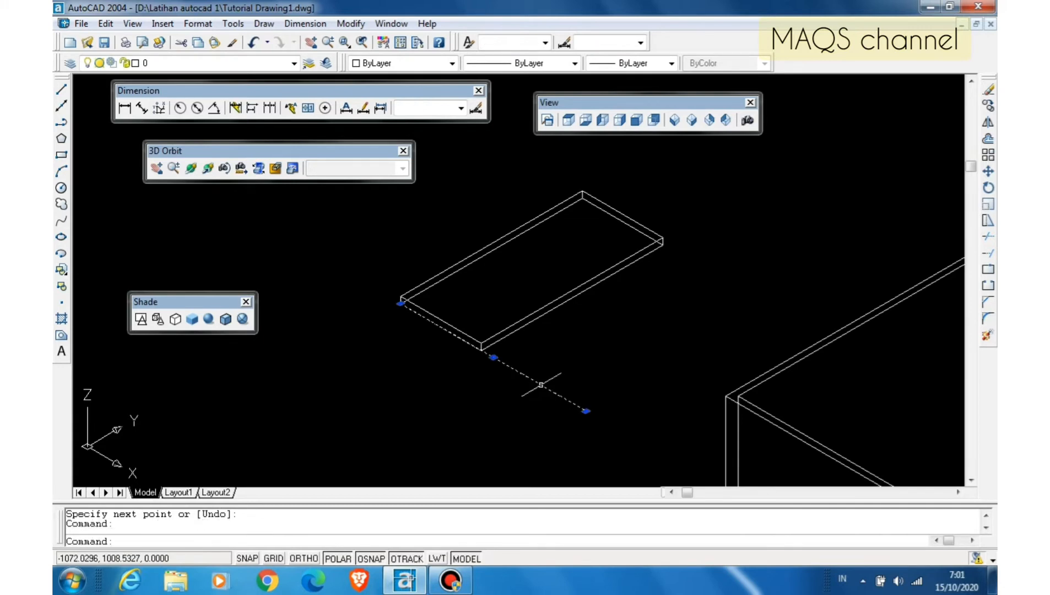
click(400, 302)
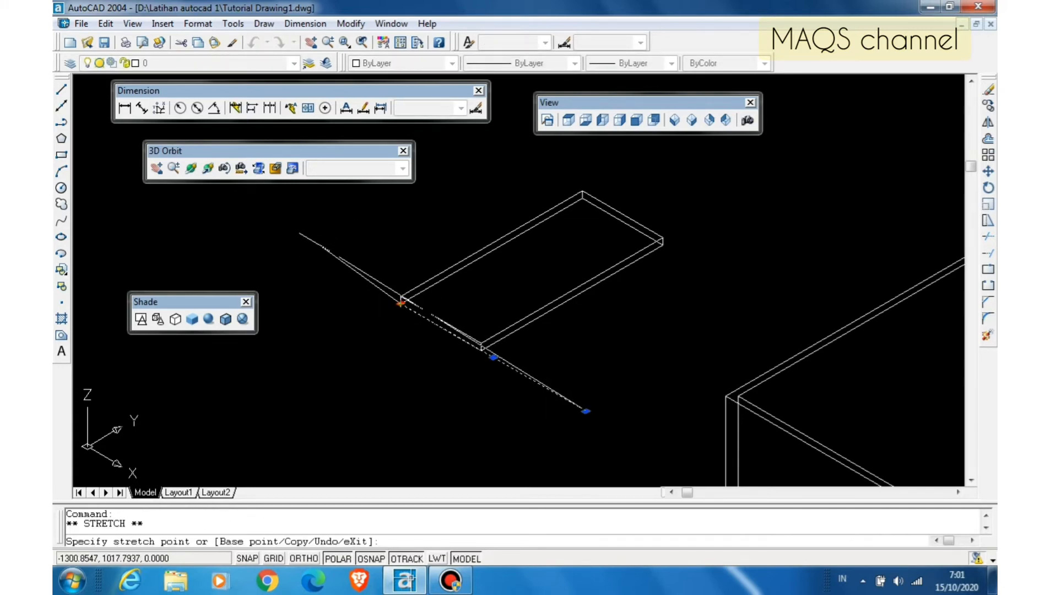
click(314, 253)
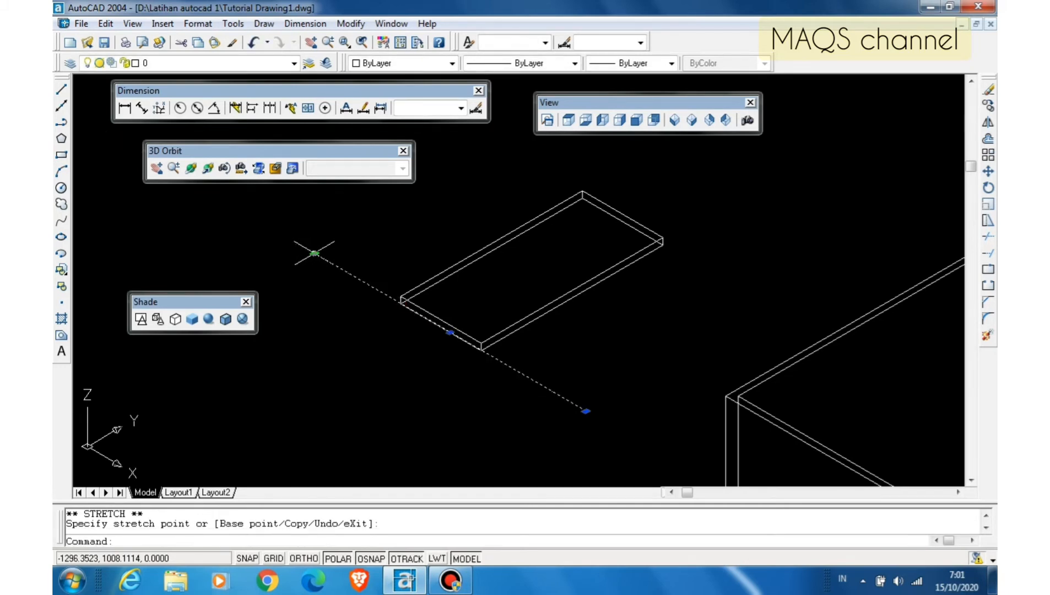
click(451, 64)
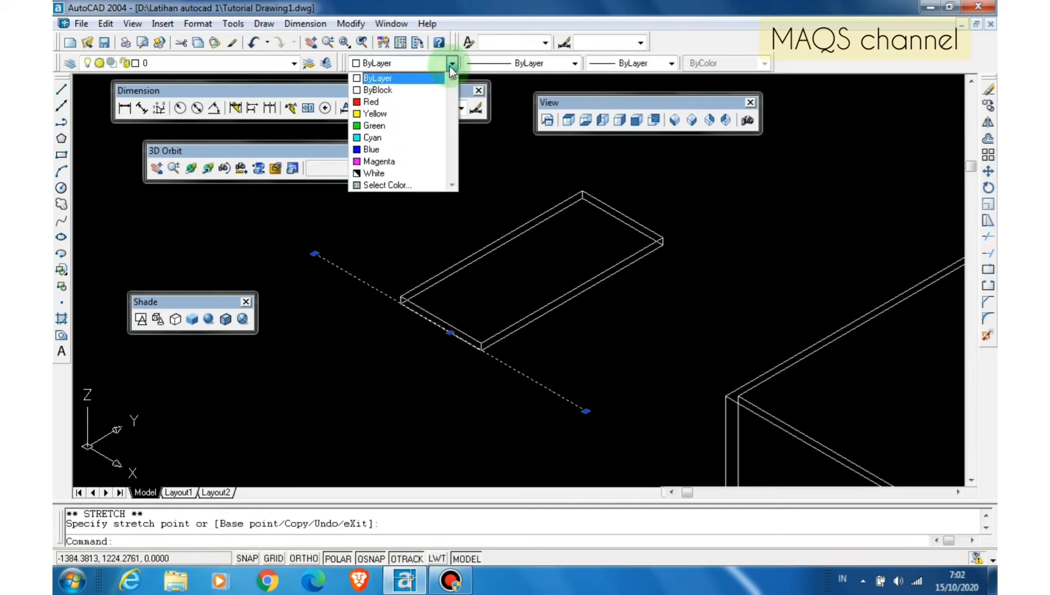
click(421, 102)
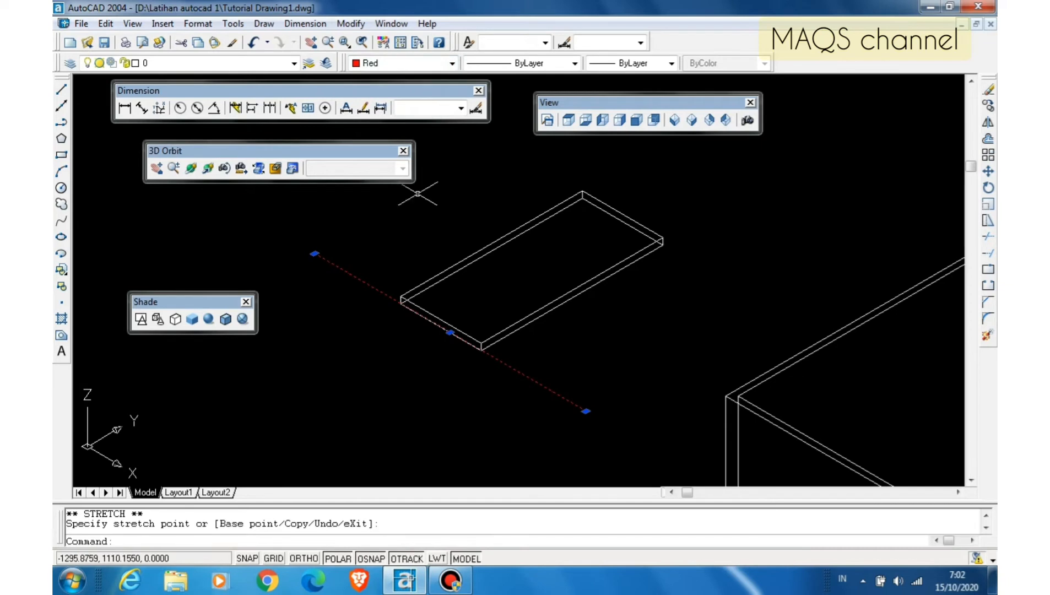
key(Escape)
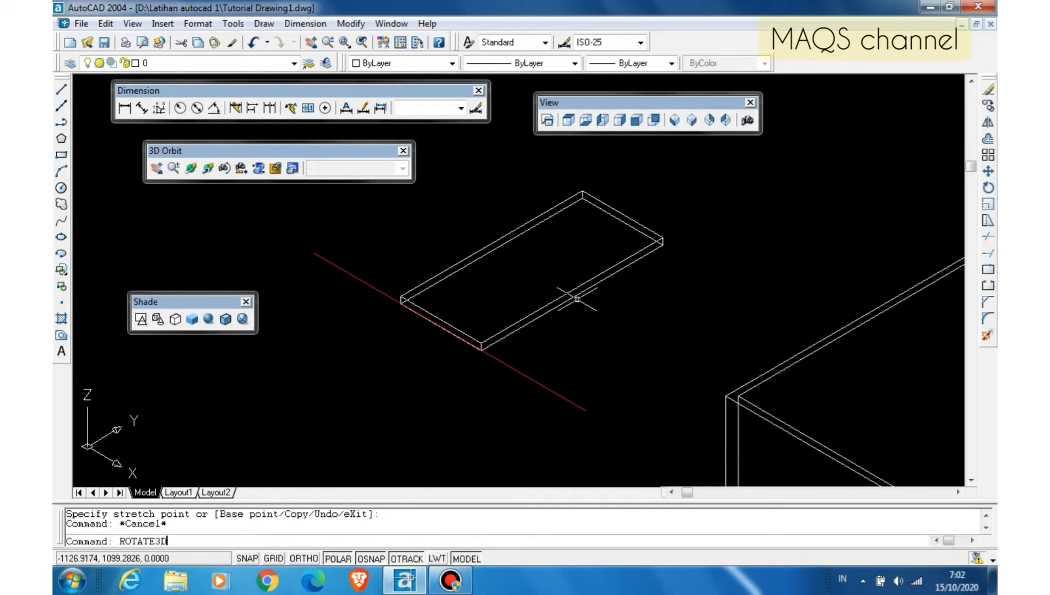
- Rotate the panel 45 degrees with ROTATE3D about the bottom short edge marked by the red line
click(159, 535)
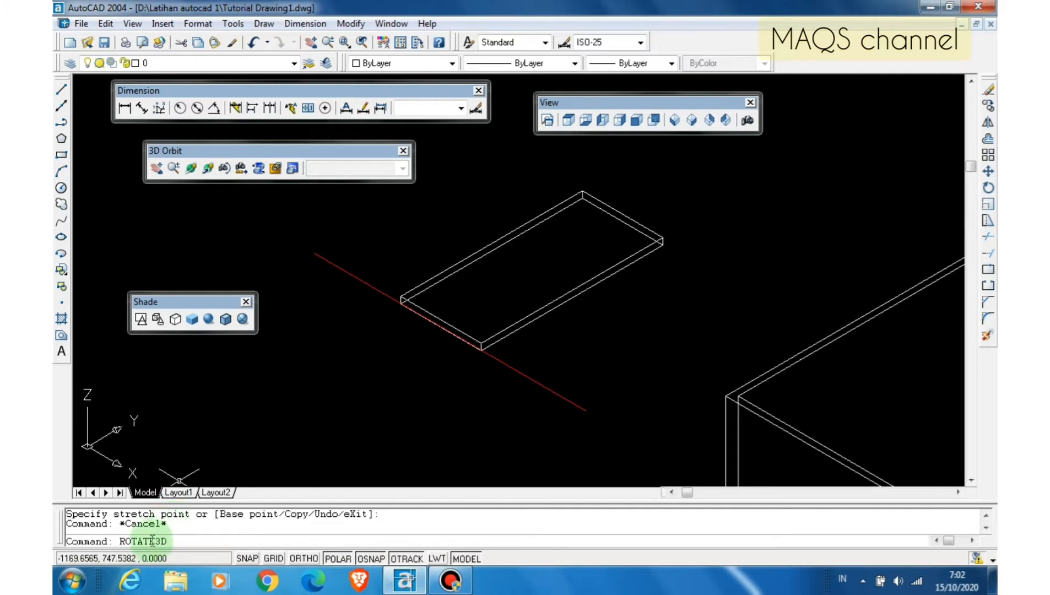
key(Return)
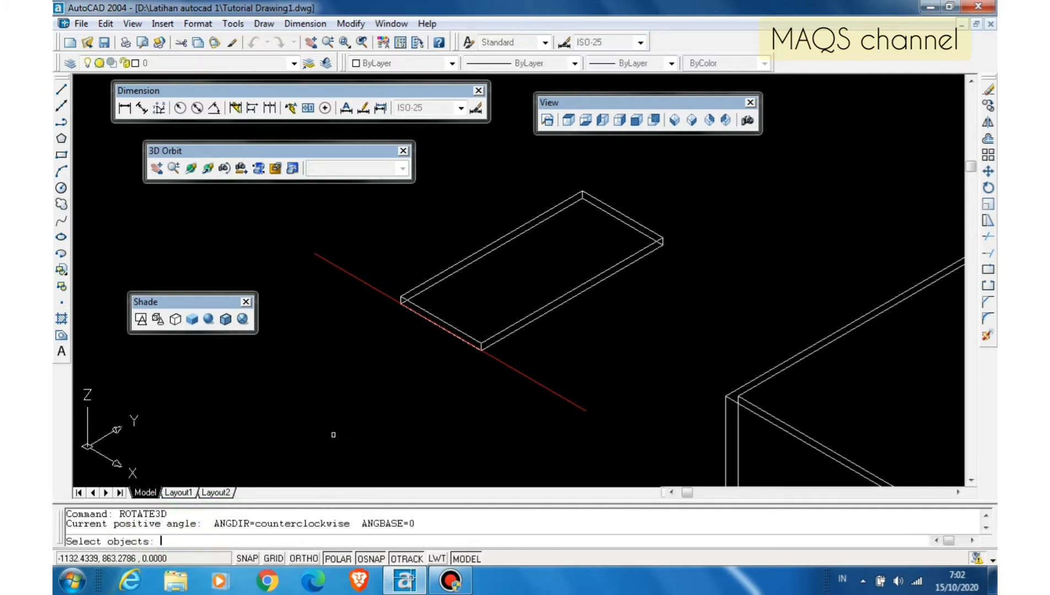
click(454, 265)
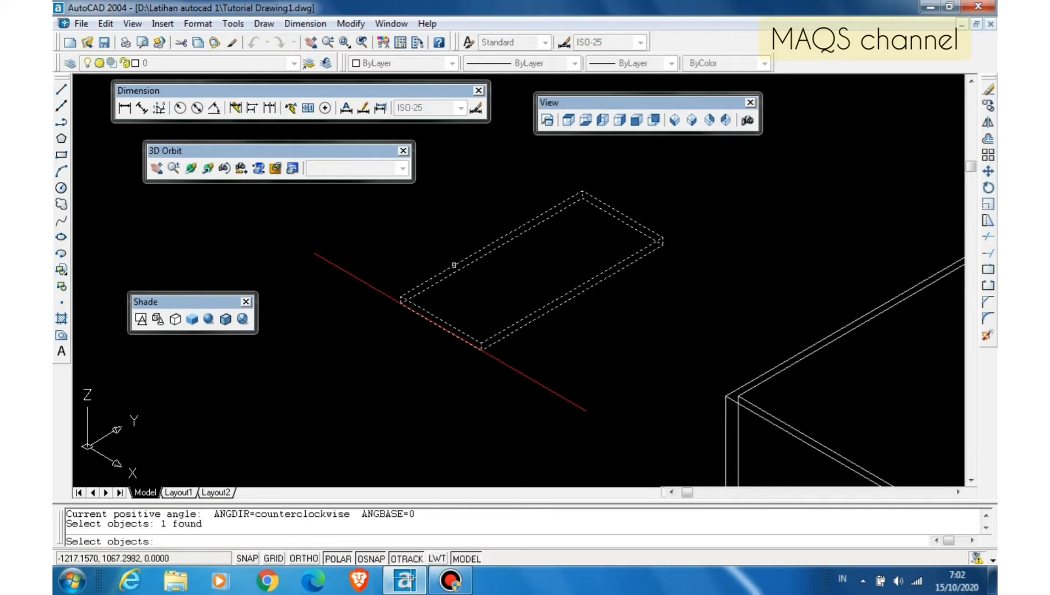
key(Return)
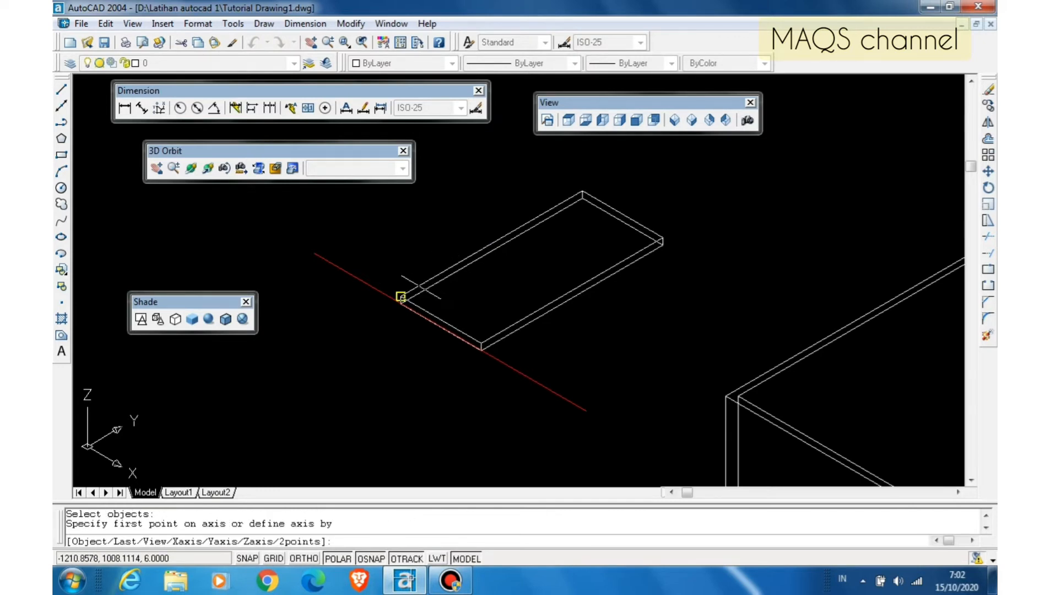
click(402, 302)
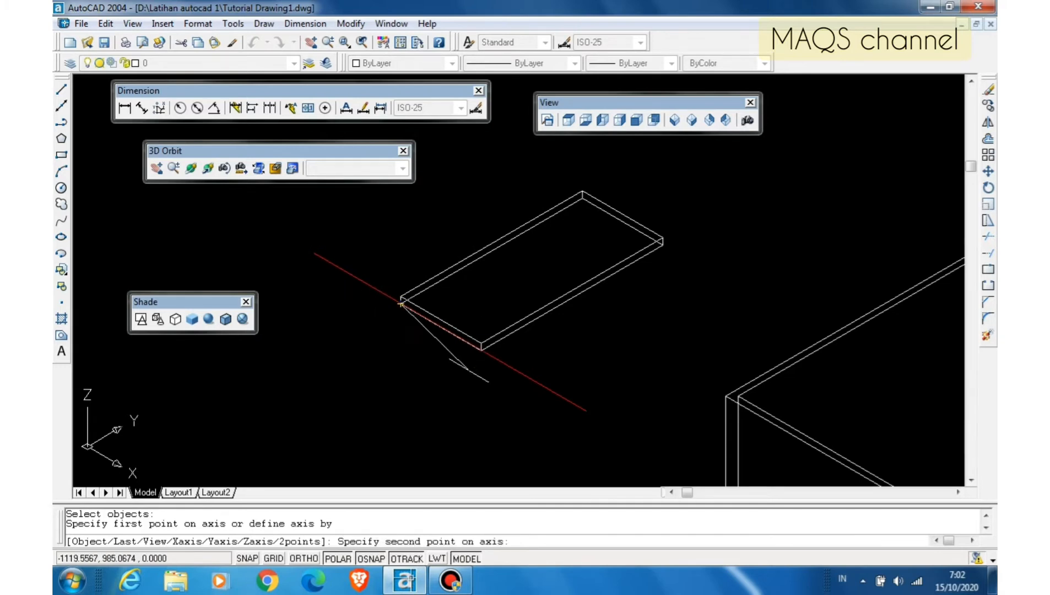
click(481, 347)
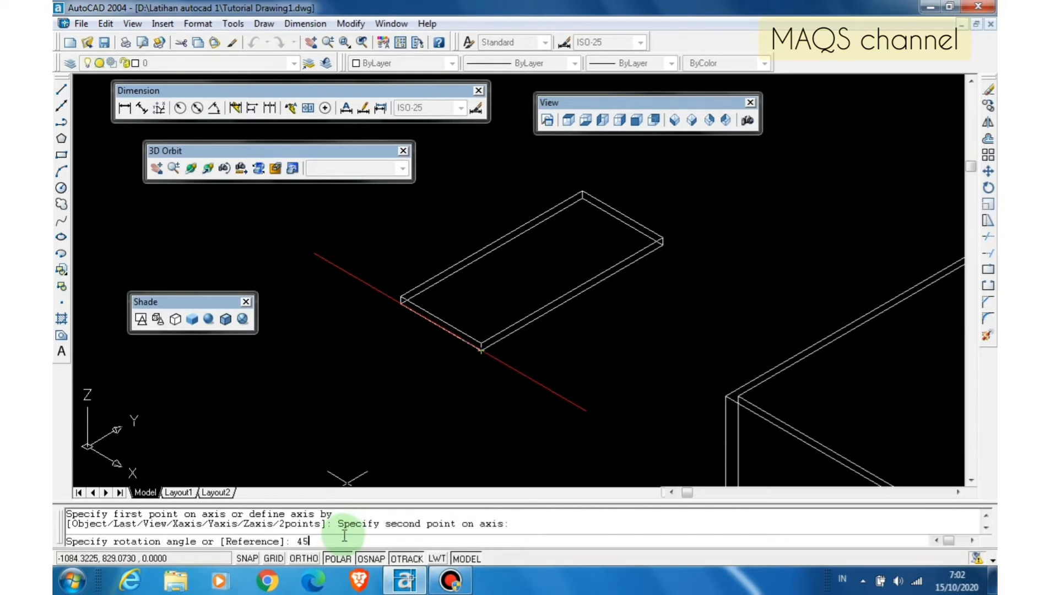
text(45)
key(Return)
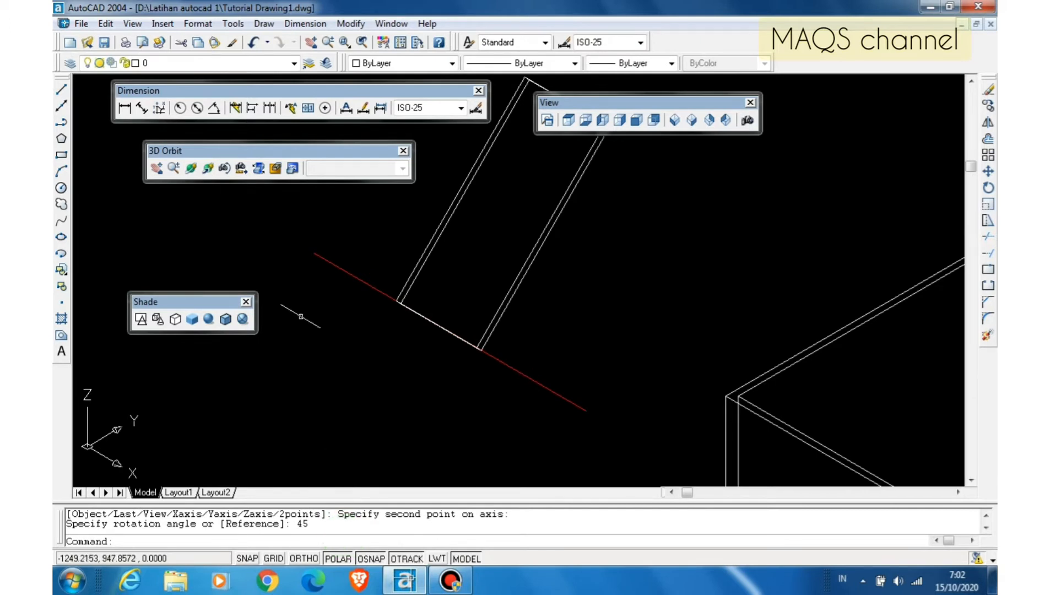
- Inspect the tilted panel at the red axis line, and undo the zoom and the panel's 3D rotation
click(331, 42)
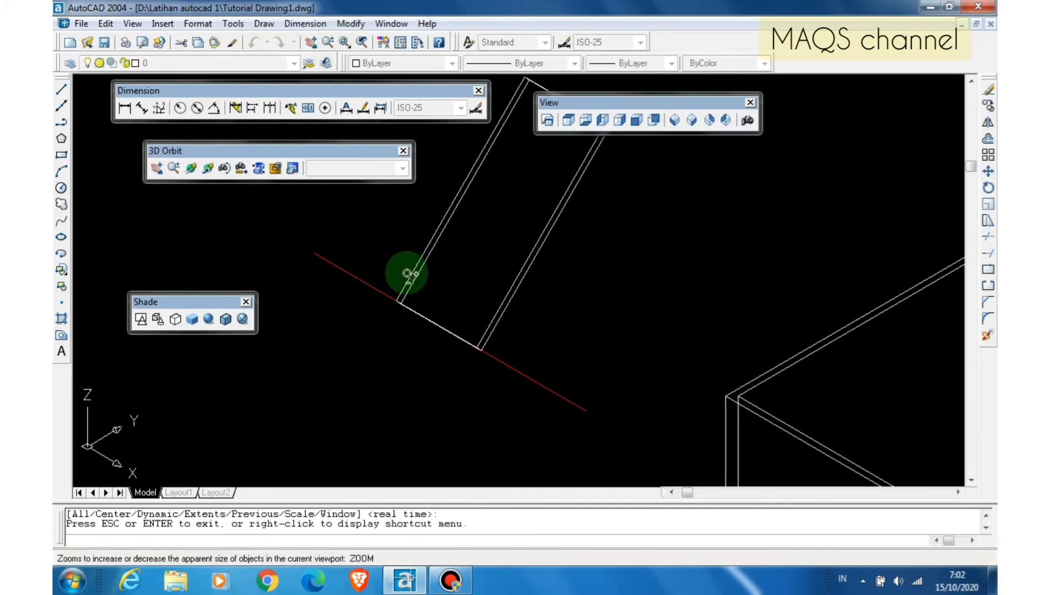
mouse_move(480, 358)
mouse_down()
mouse_move(481, 240)
mouse_move(460, 368)
mouse_up()
drag(461, 418, 456, 466)
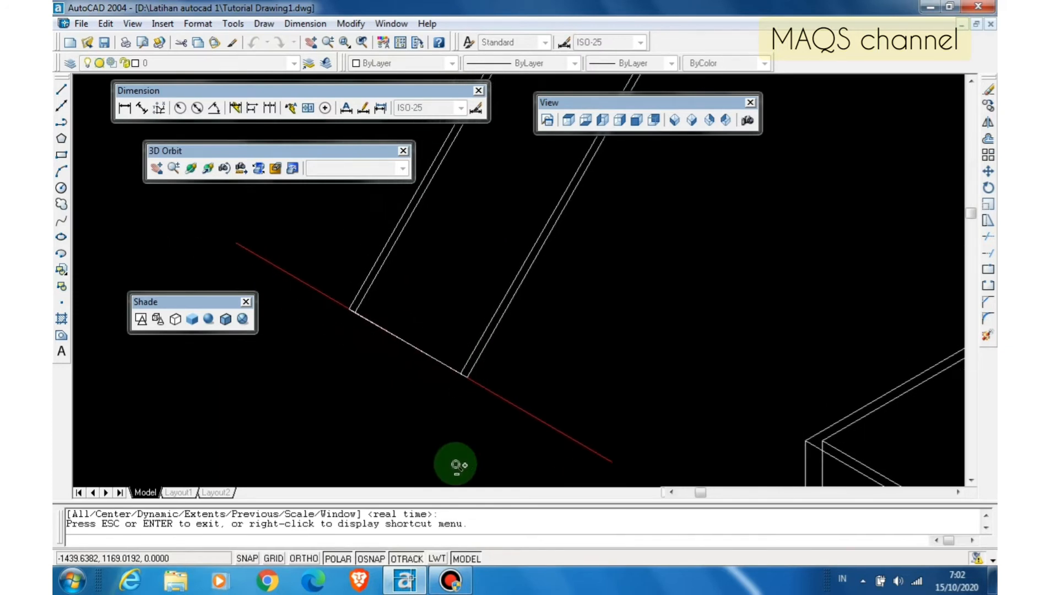
mouse_move(469, 293)
mouse_down()
mouse_move(460, 375)
mouse_move(474, 303)
mouse_move(475, 318)
mouse_up()
key(Escape)
text(u)
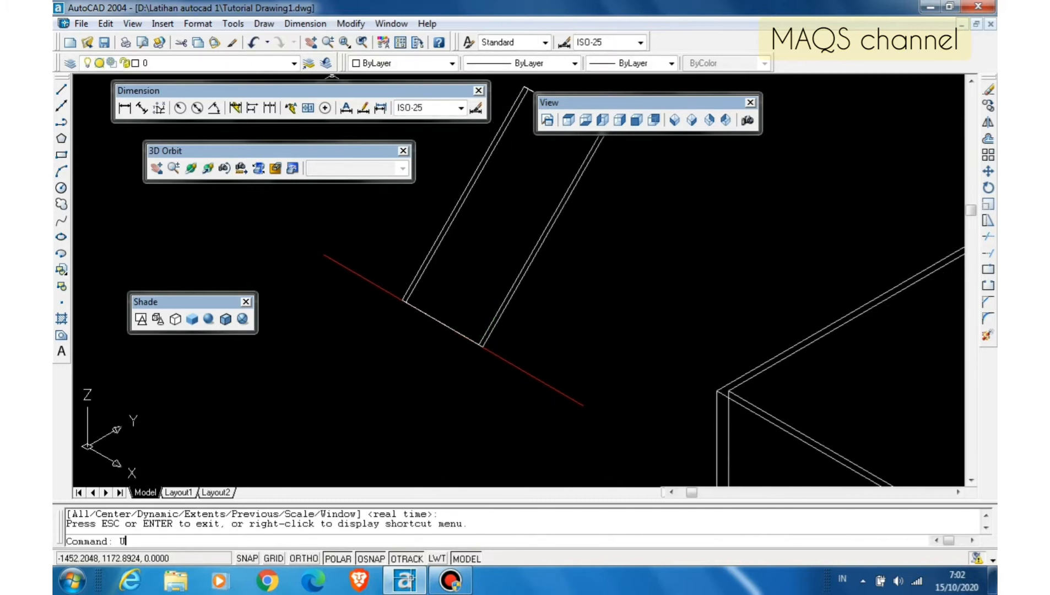
key(Return)
text(U)
key(Return)
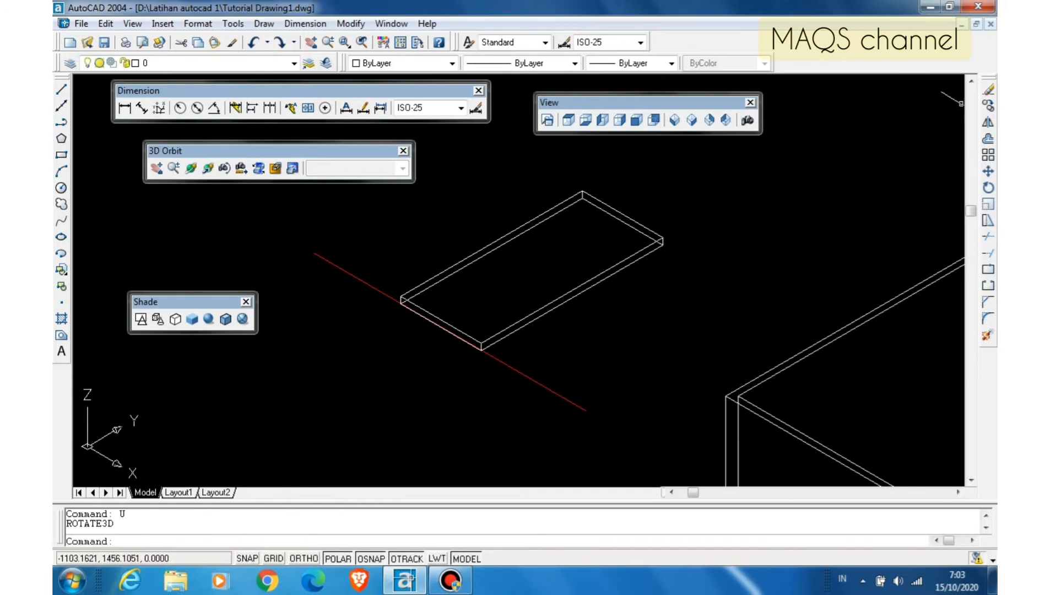
- Copy the red line from the panel's bottom near corner to the top corner directly above it
click(989, 106)
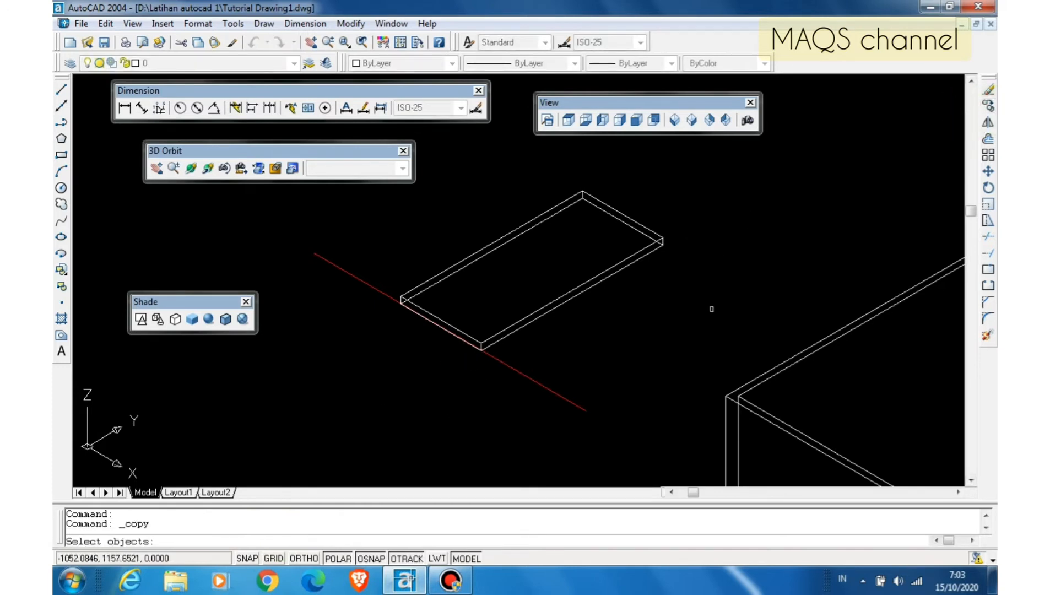
click(537, 384)
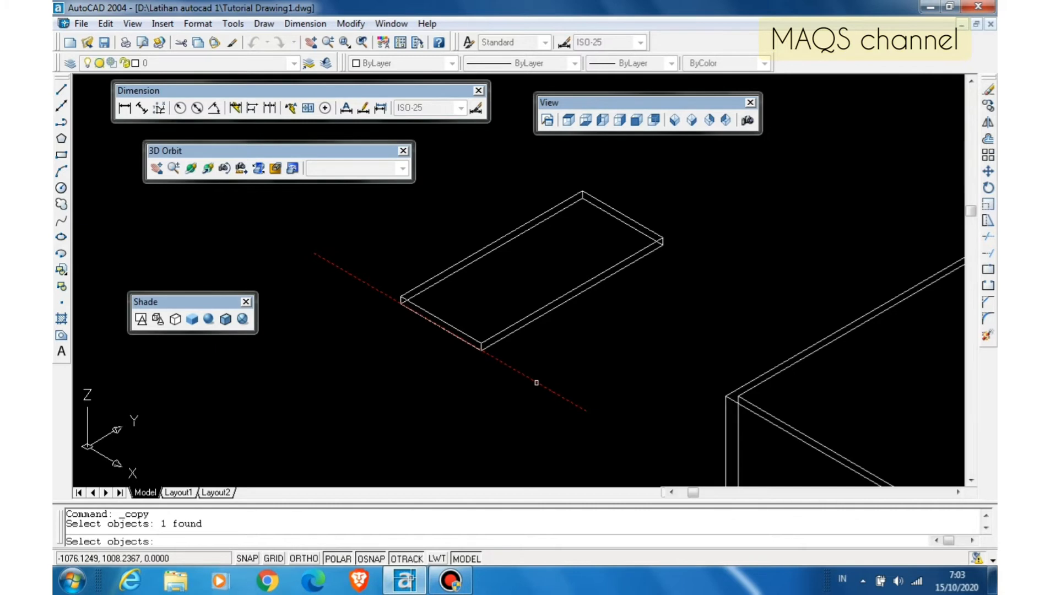
key(Return)
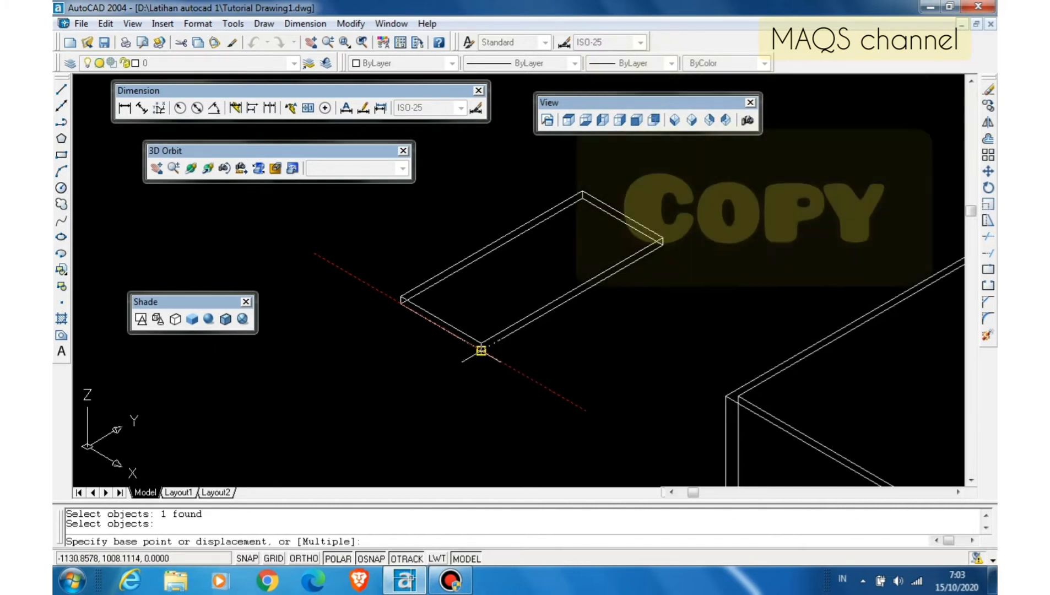
click(481, 350)
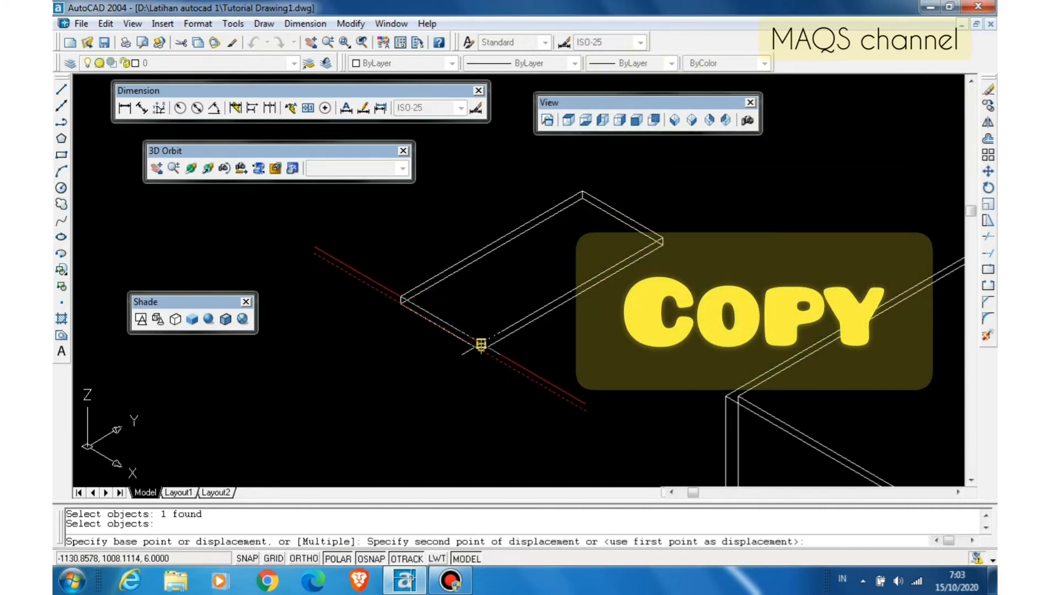
click(481, 344)
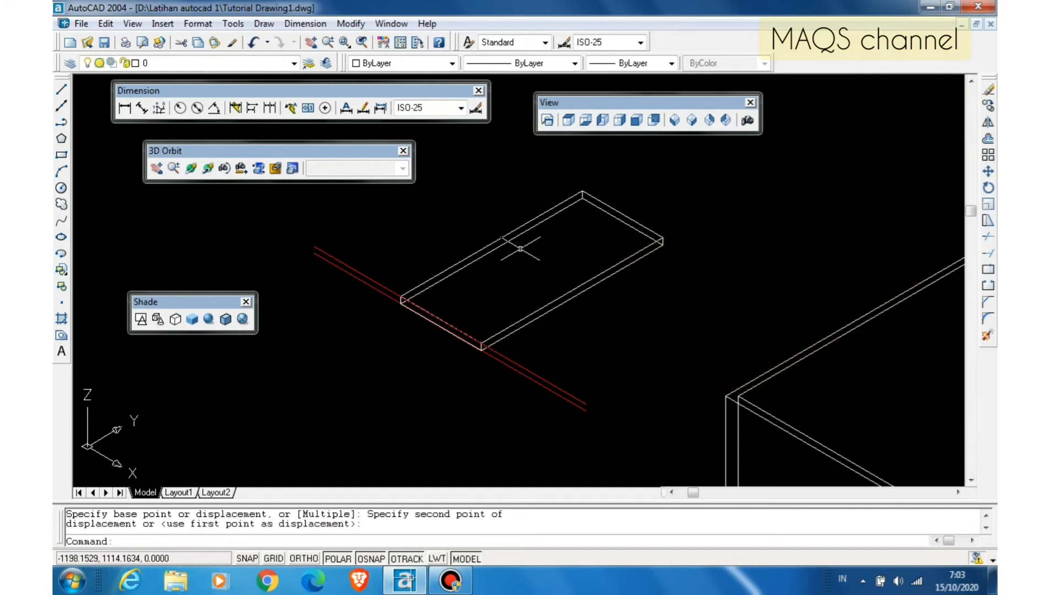
- Rotate the panel 45 degrees with ROTATE3D about the top short edge marked by the copied red line, and undo the rotation
click(196, 537)
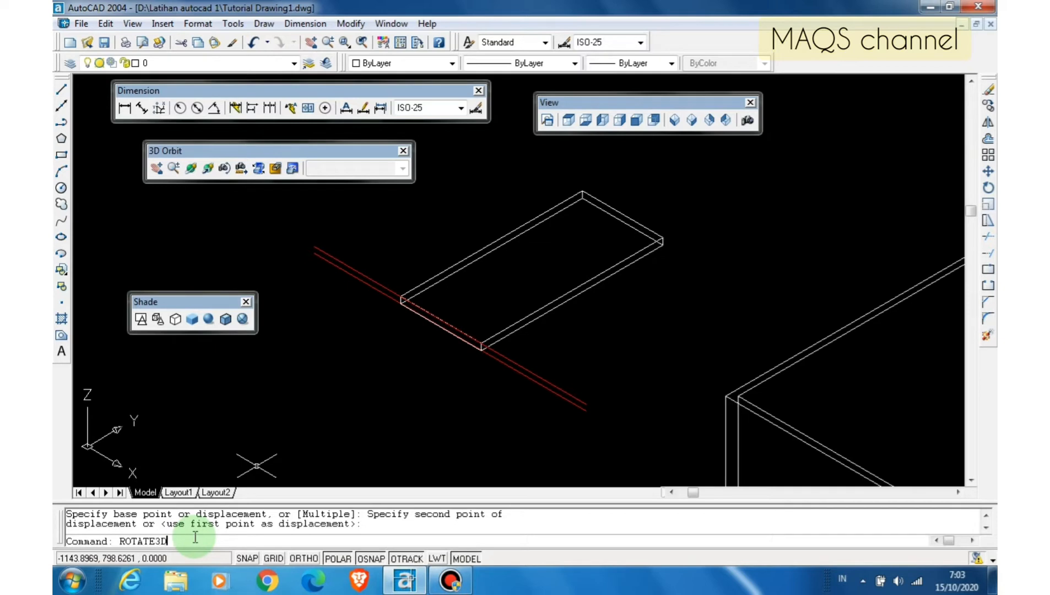
text(ROTATE3D)
key(Return)
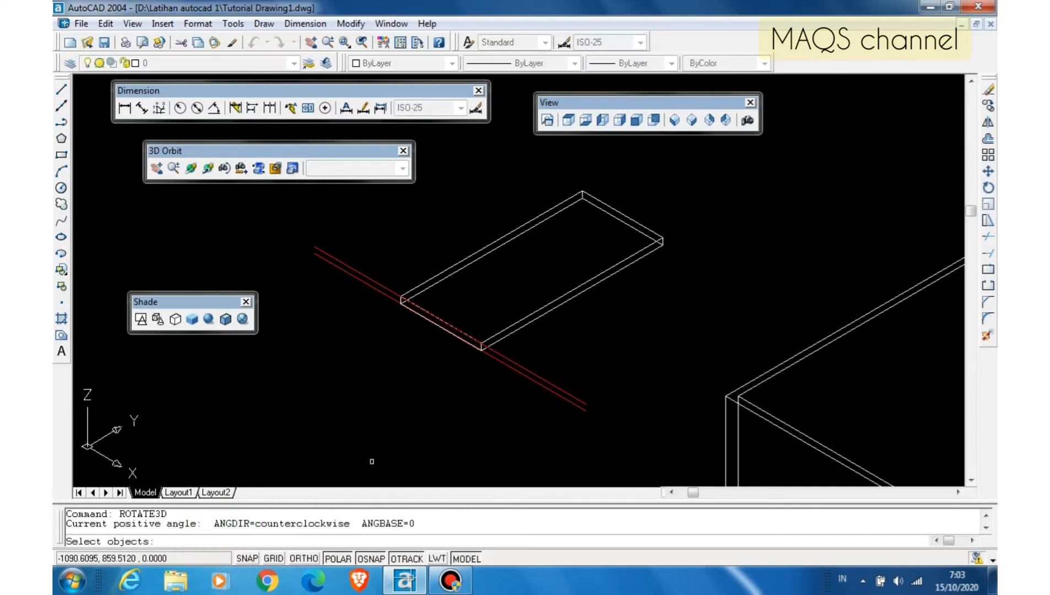
click(544, 304)
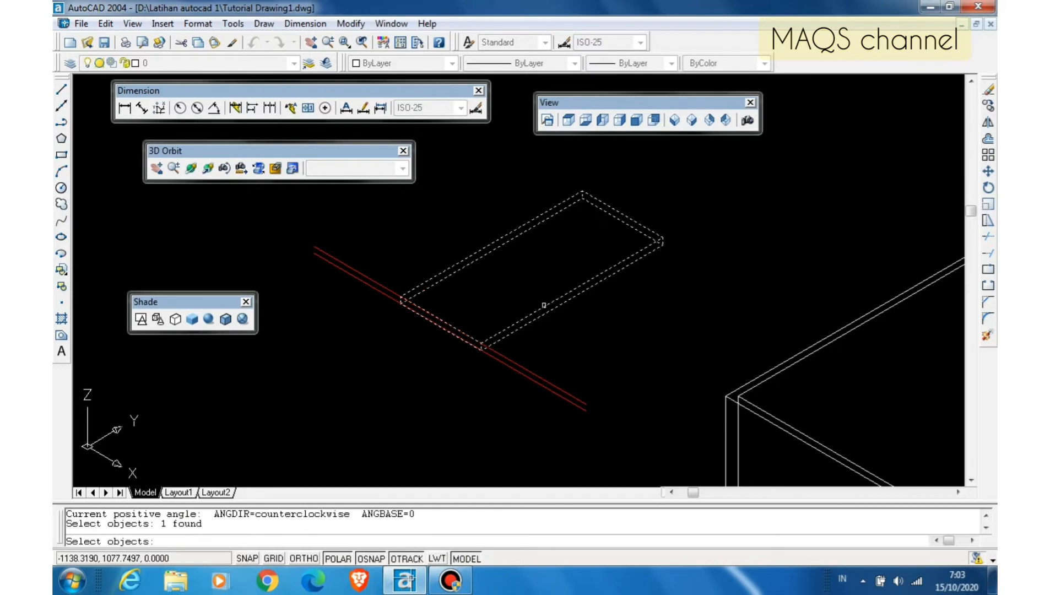
key(Return)
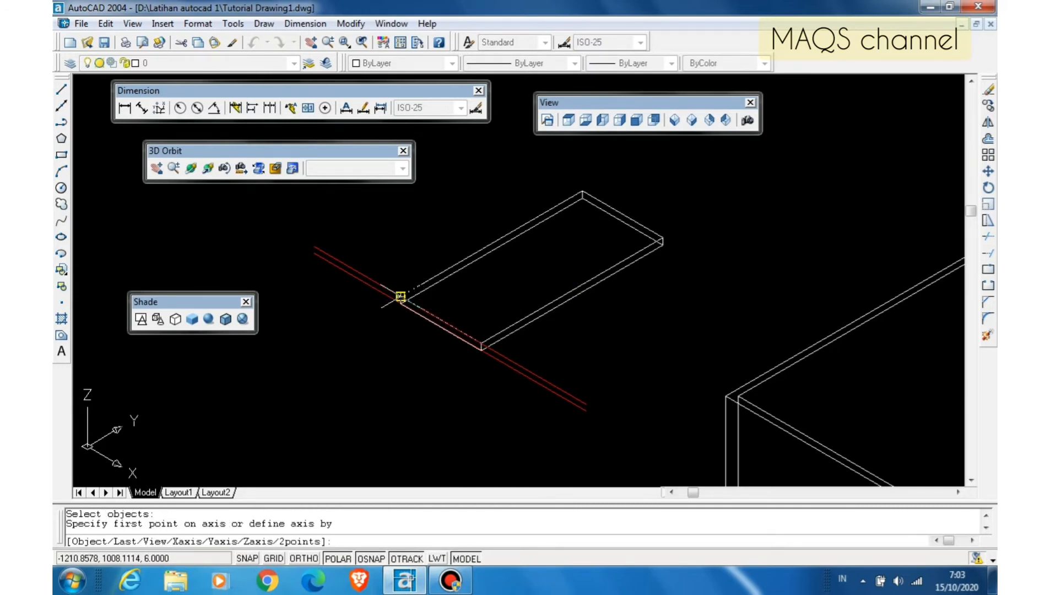
click(400, 296)
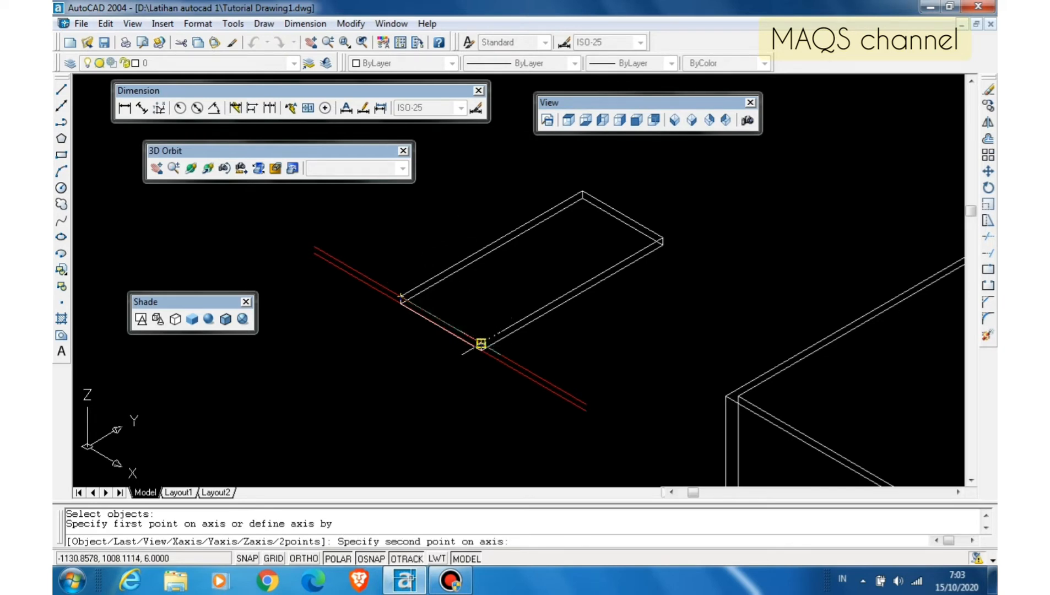
click(481, 344)
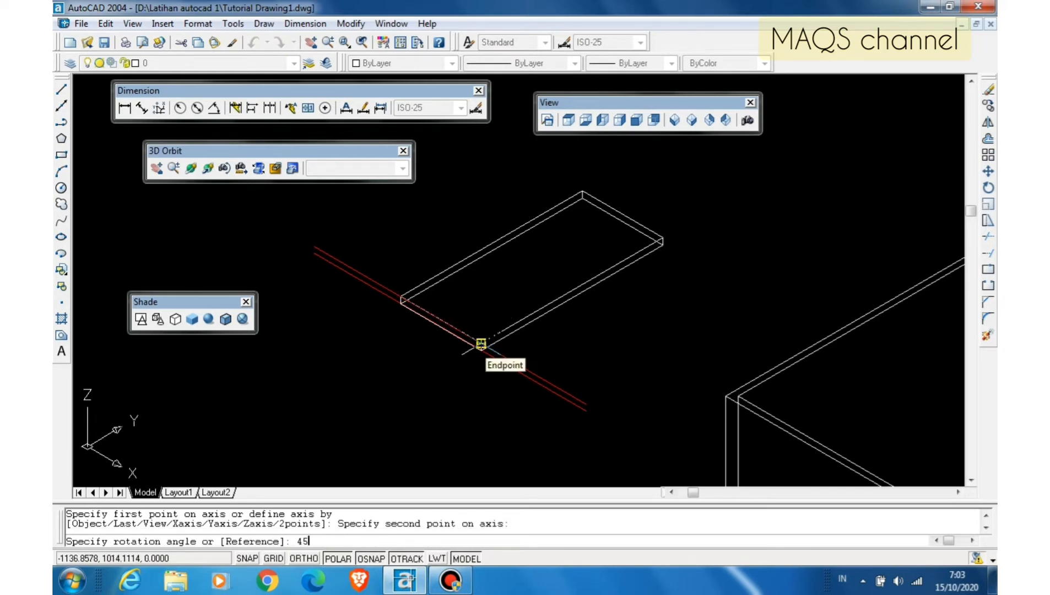
key(Return)
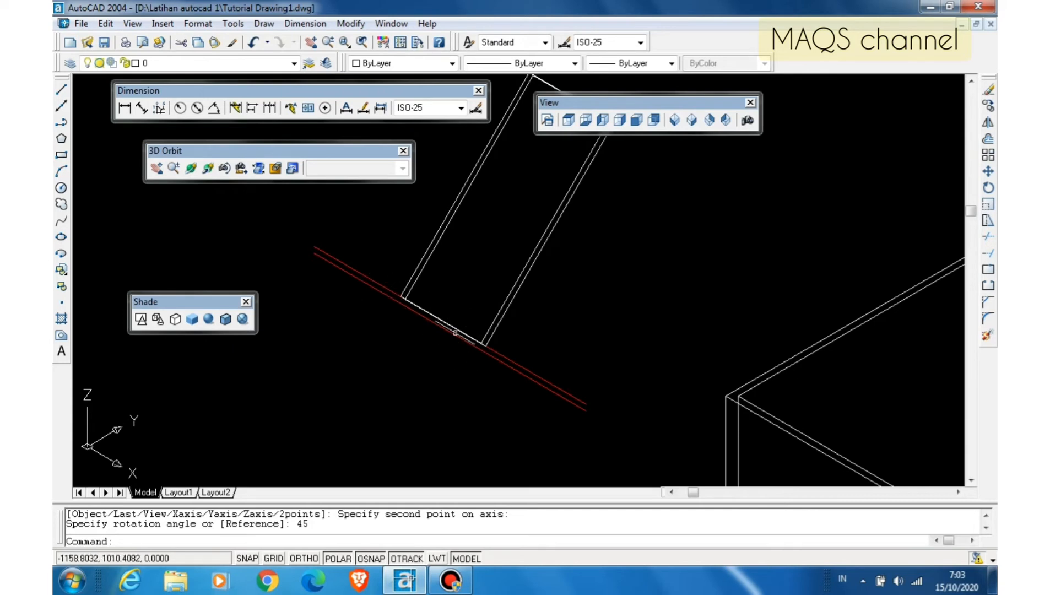
key(Return)
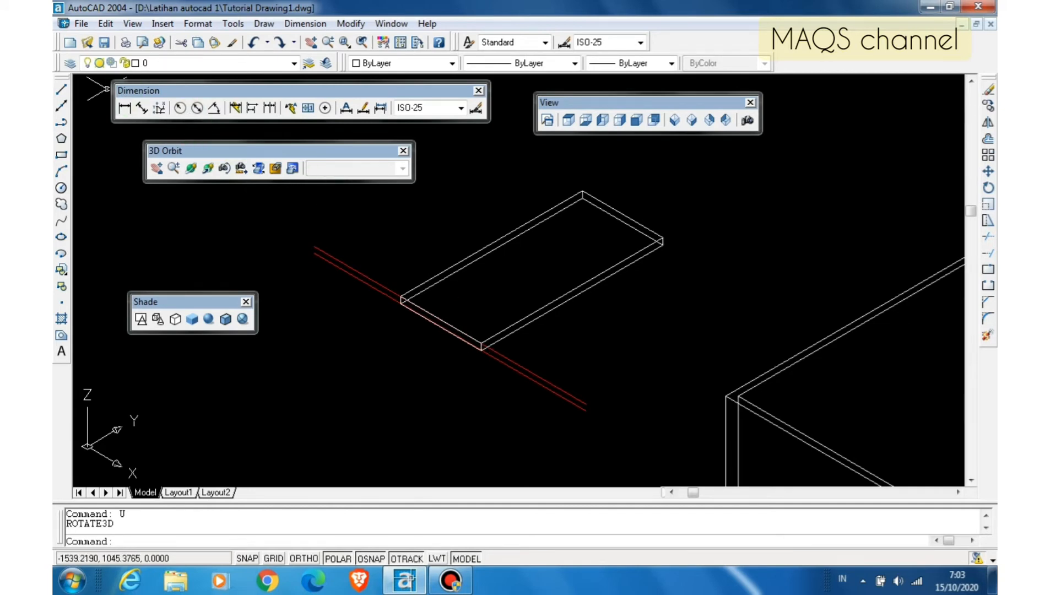
- Draw a line about 300 long from the panel's bottom near corner along its long edge and past the far corner
click(63, 90)
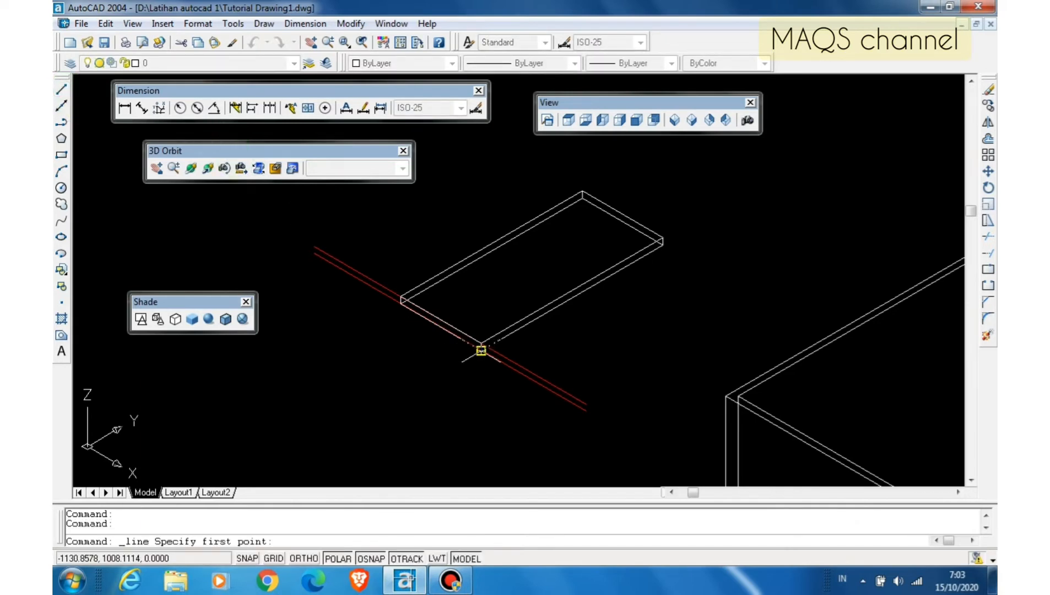
click(481, 350)
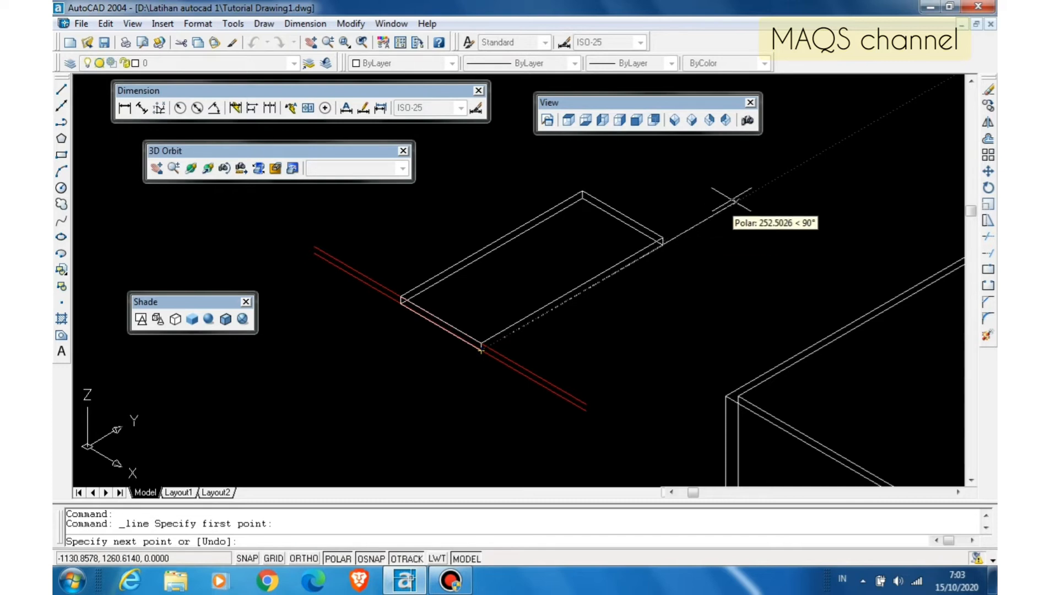
click(787, 172)
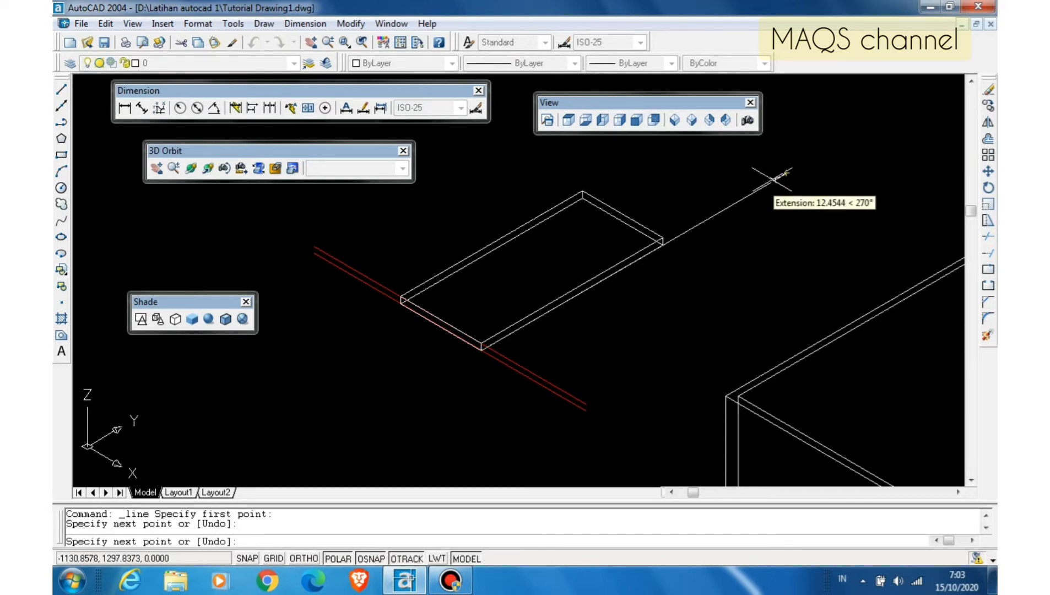
key(Escape)
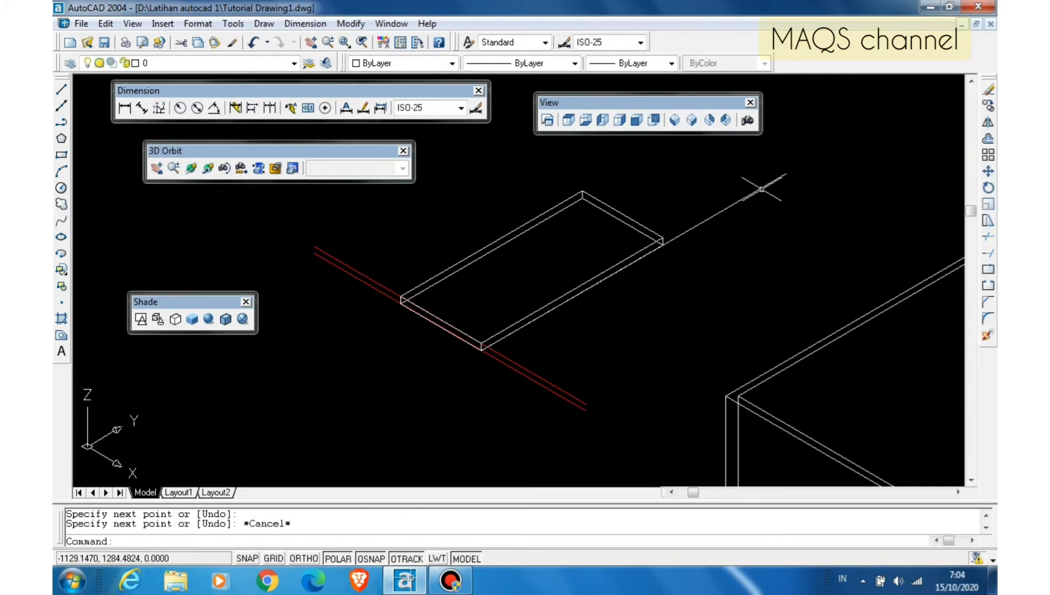
- Stretch the new line's starting end beyond the panel's near corner in the same direction, and colour the line yellow
click(761, 189)
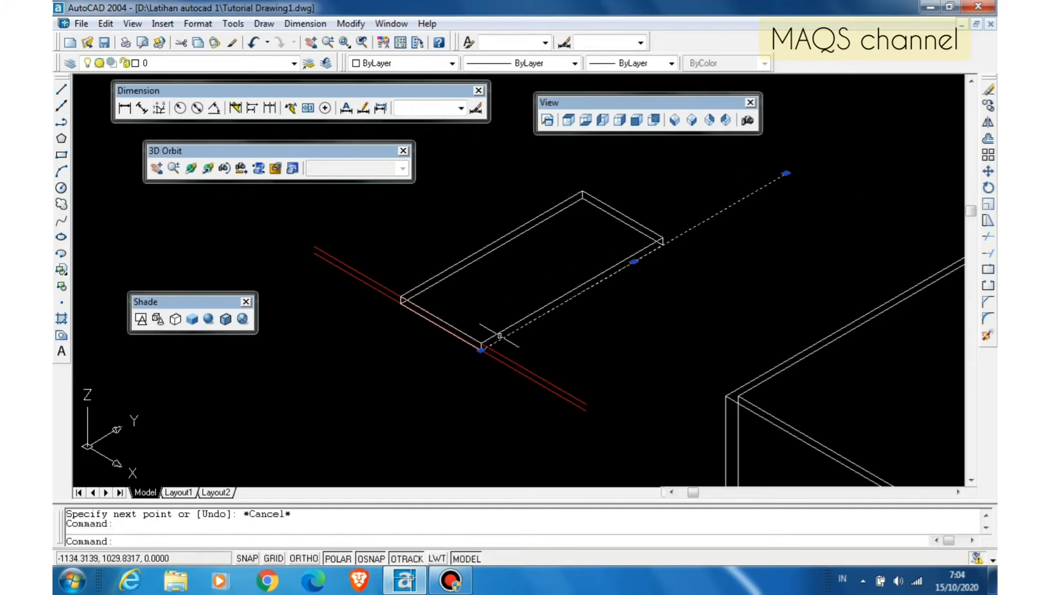
click(481, 350)
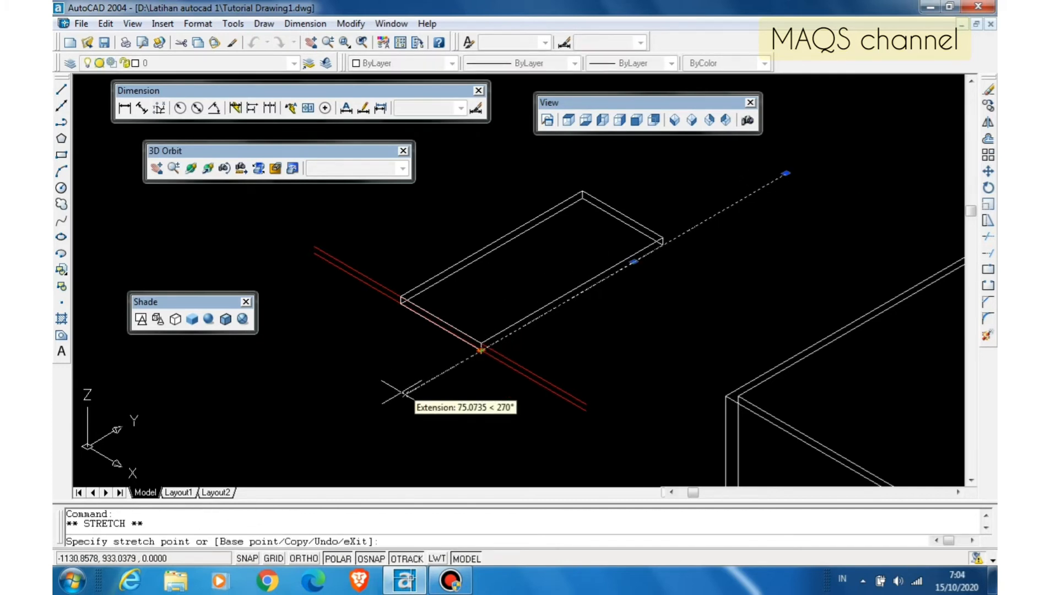
click(358, 422)
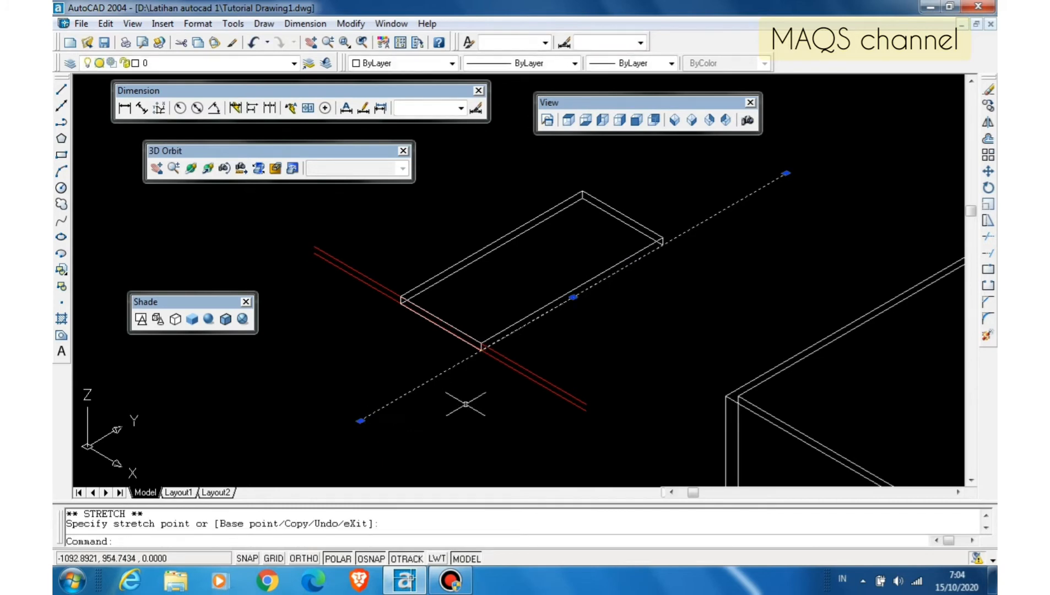
key(Escape)
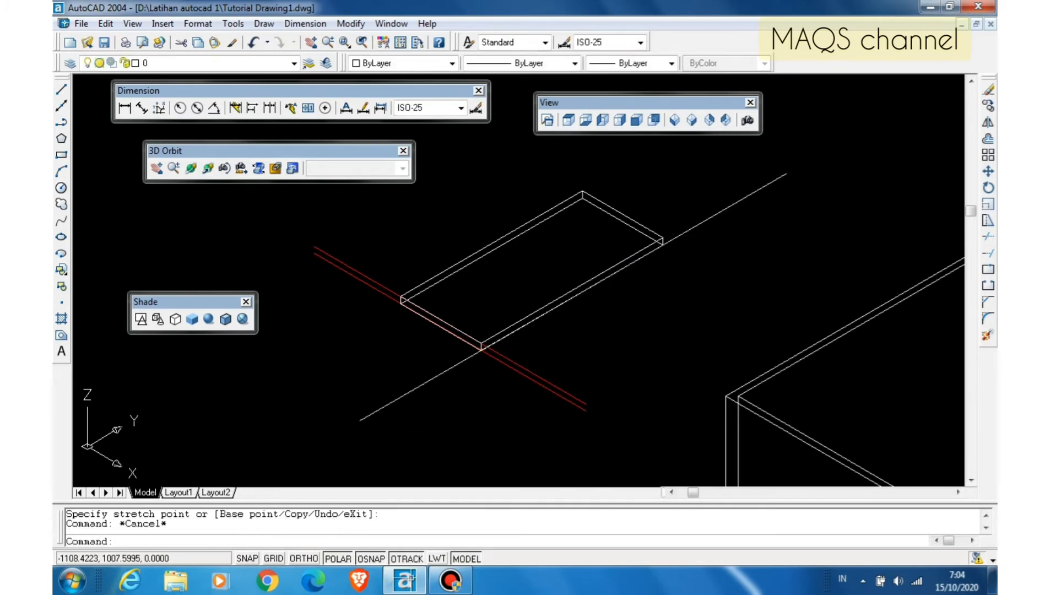
click(415, 390)
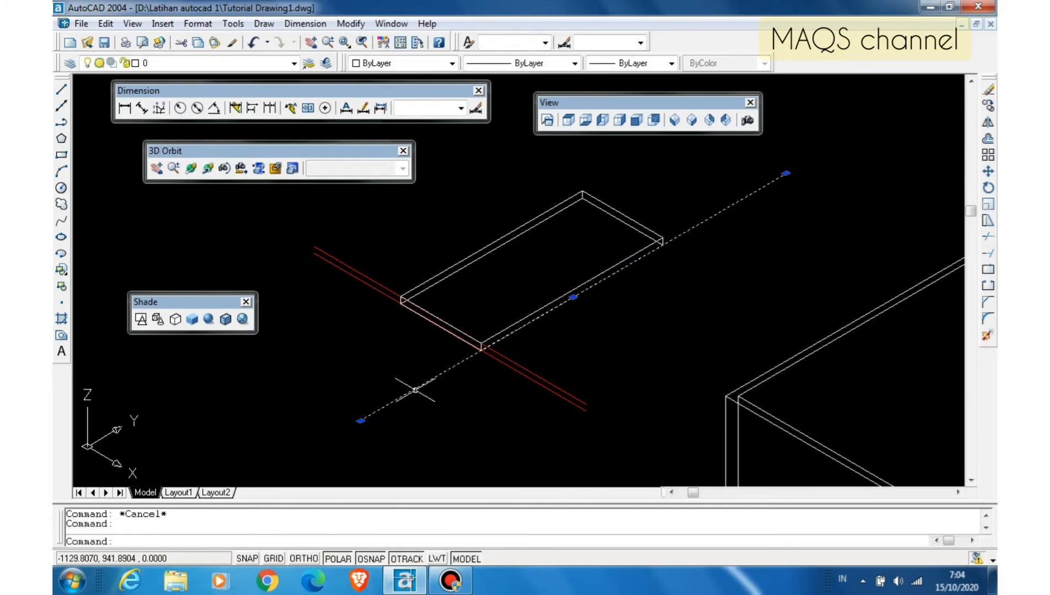
click(452, 63)
click(396, 113)
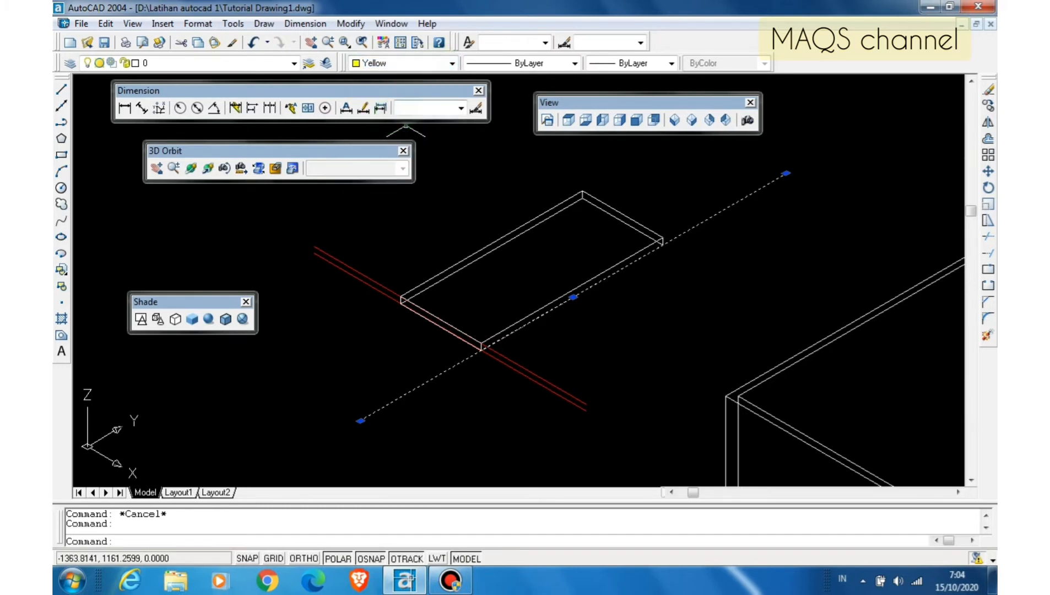
key(Escape)
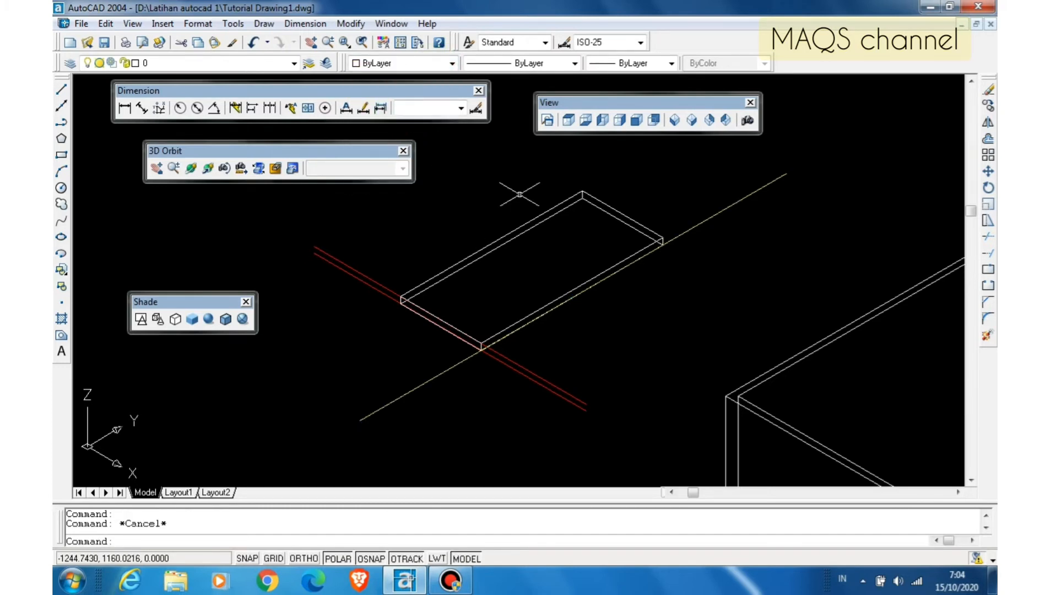
- Copy the yellow line from the bottom corner at the long edge's far end to the top corner directly above it
click(985, 108)
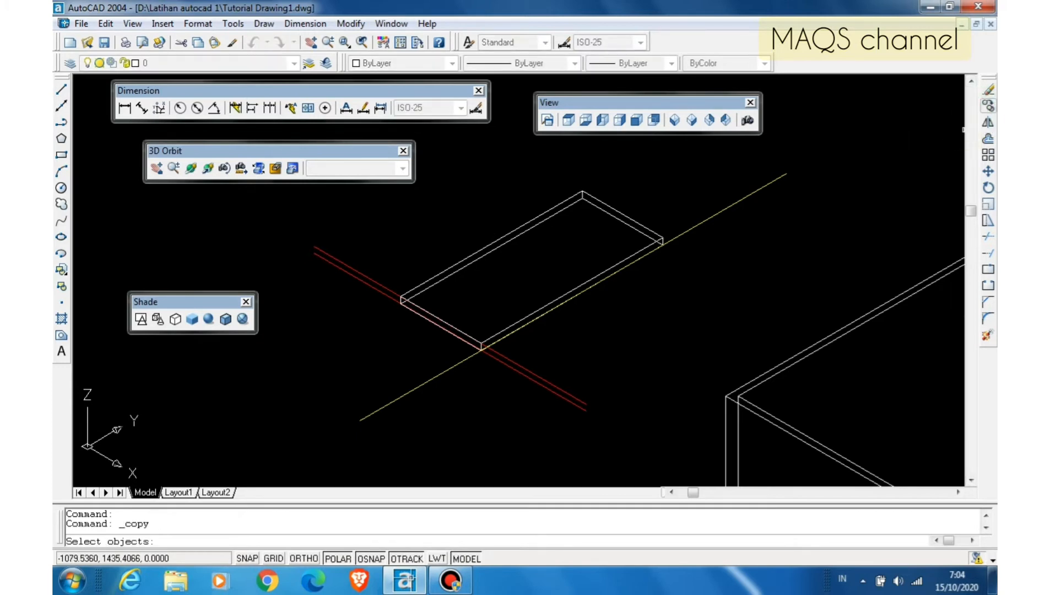
click(761, 188)
key(Return)
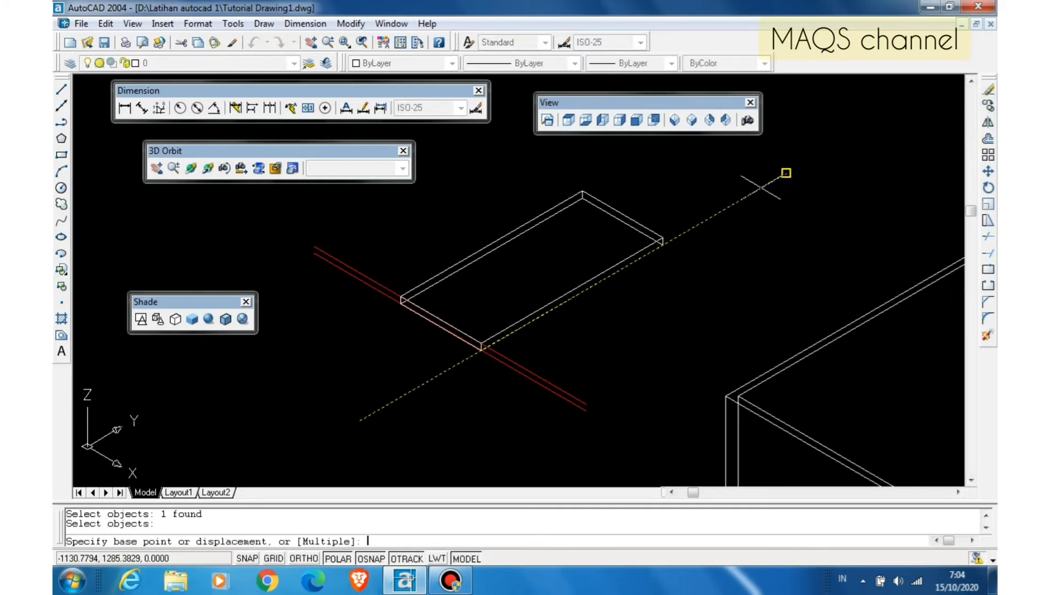
click(663, 245)
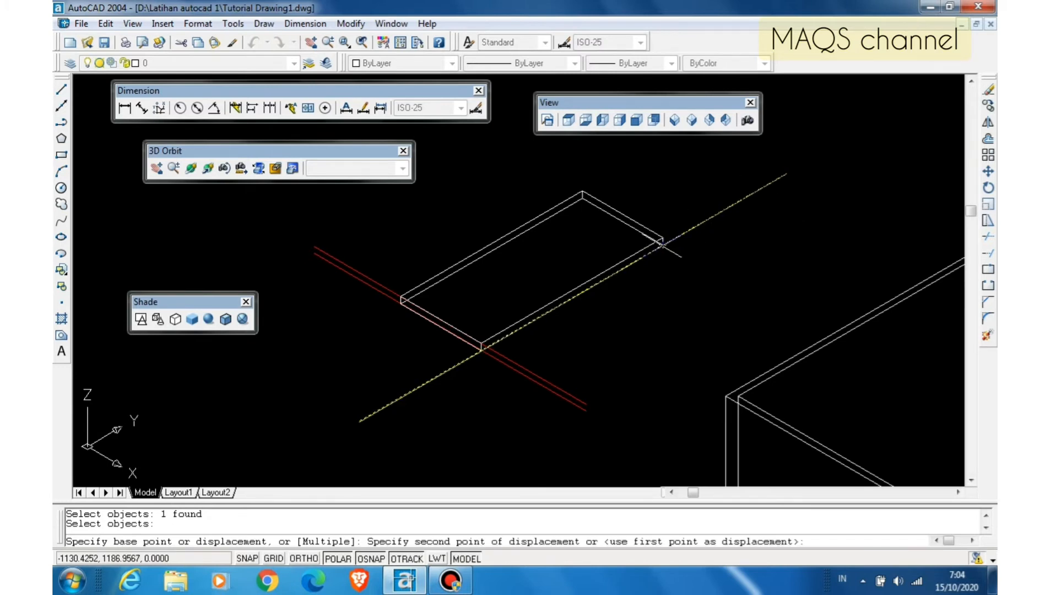
click(663, 239)
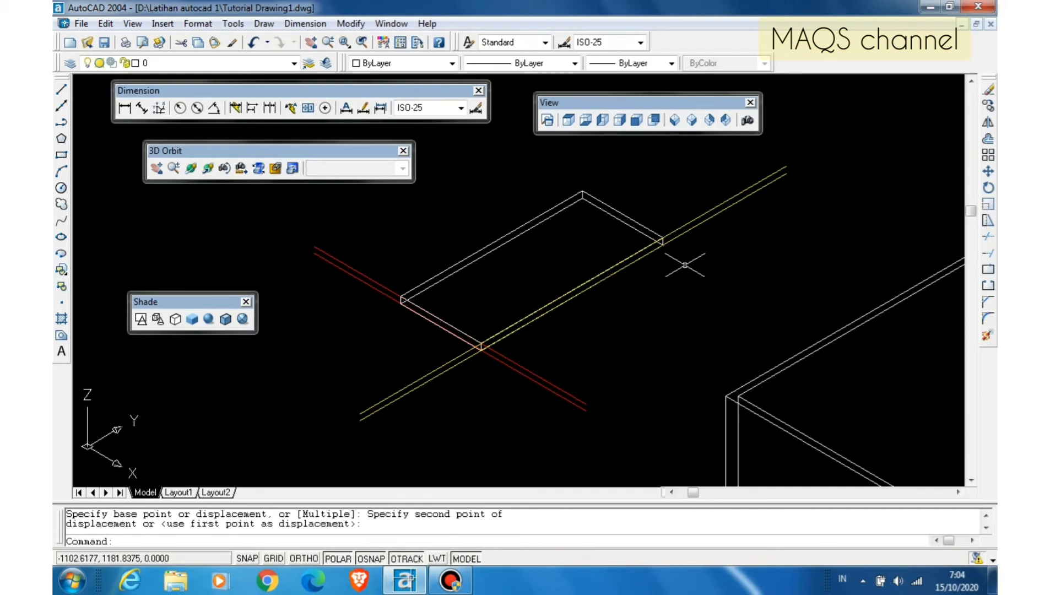
- Rotate the panel 45 degrees with ROTATE3D about the bottom long edge marked by the lower yellow line, and undo the rotation
click(184, 542)
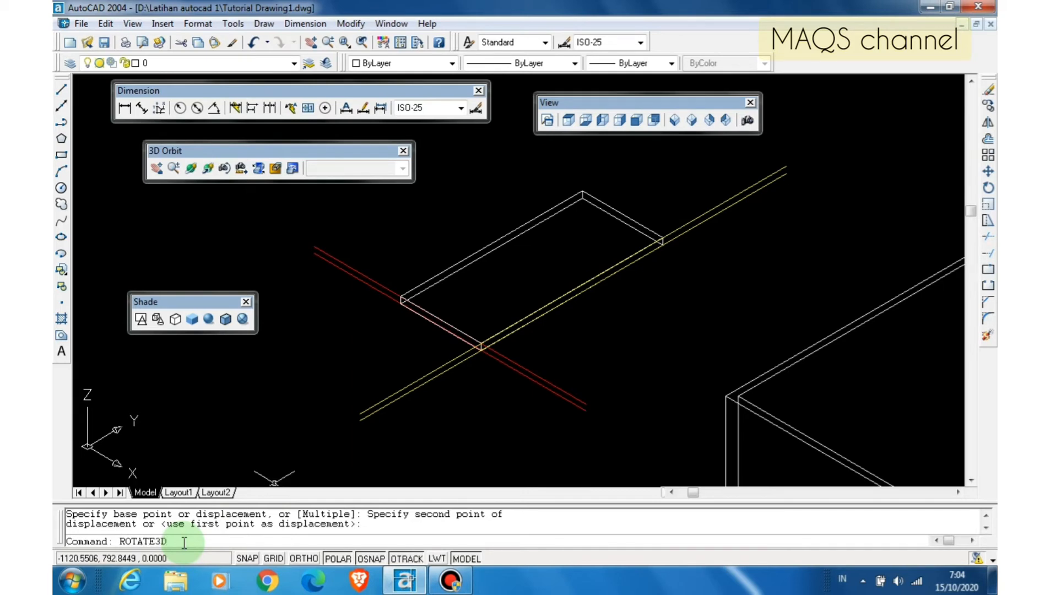
key(Return)
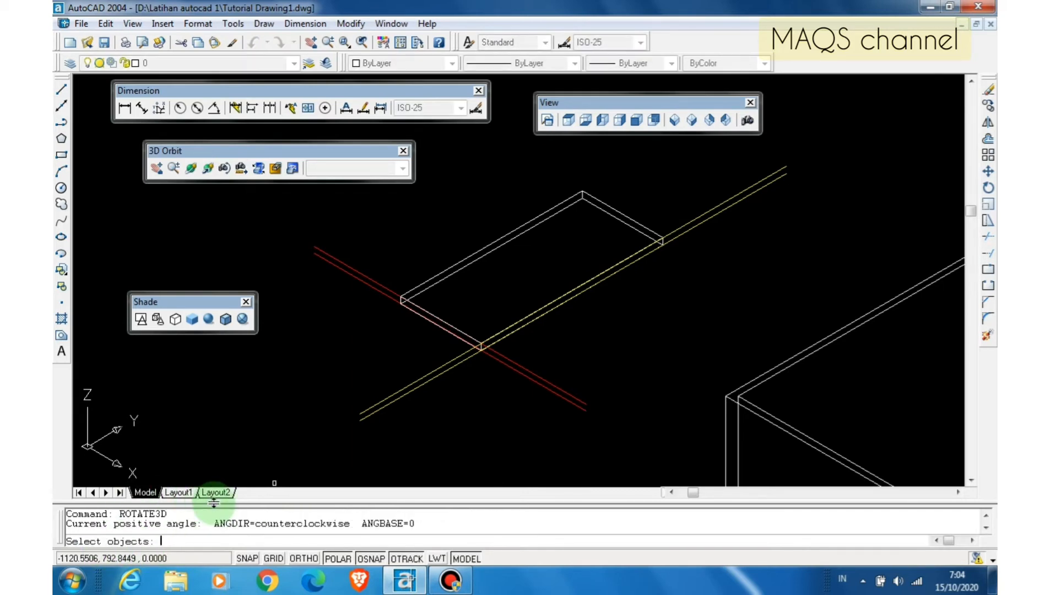
click(433, 274)
key(Return)
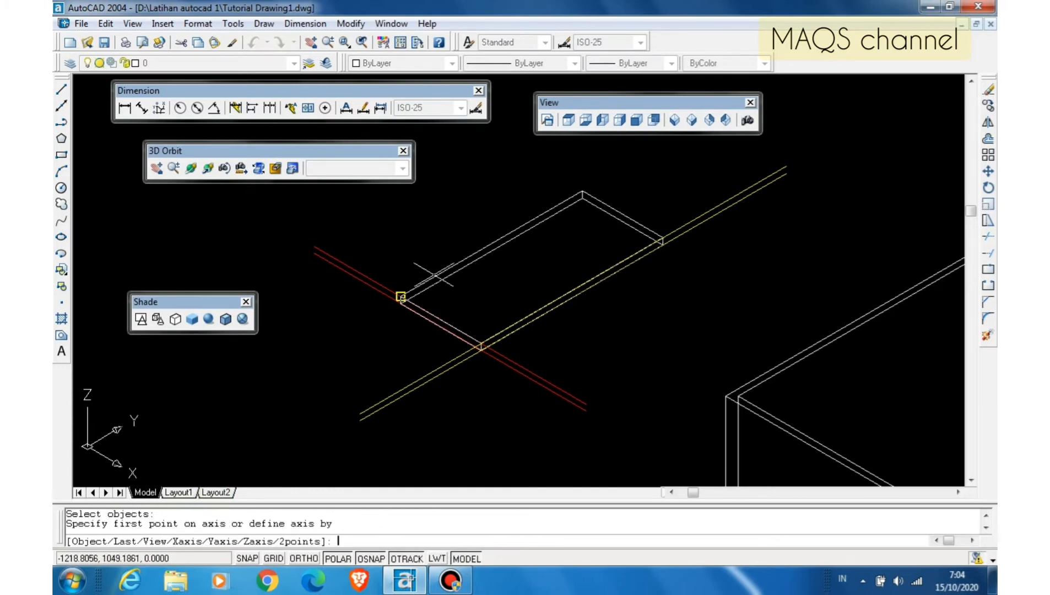
click(481, 345)
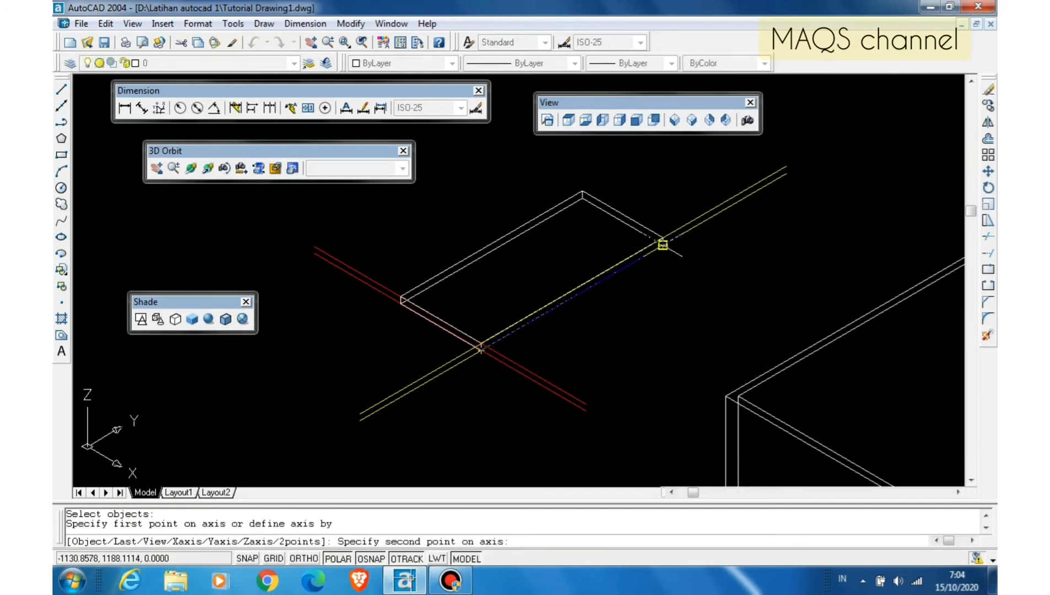
click(663, 244)
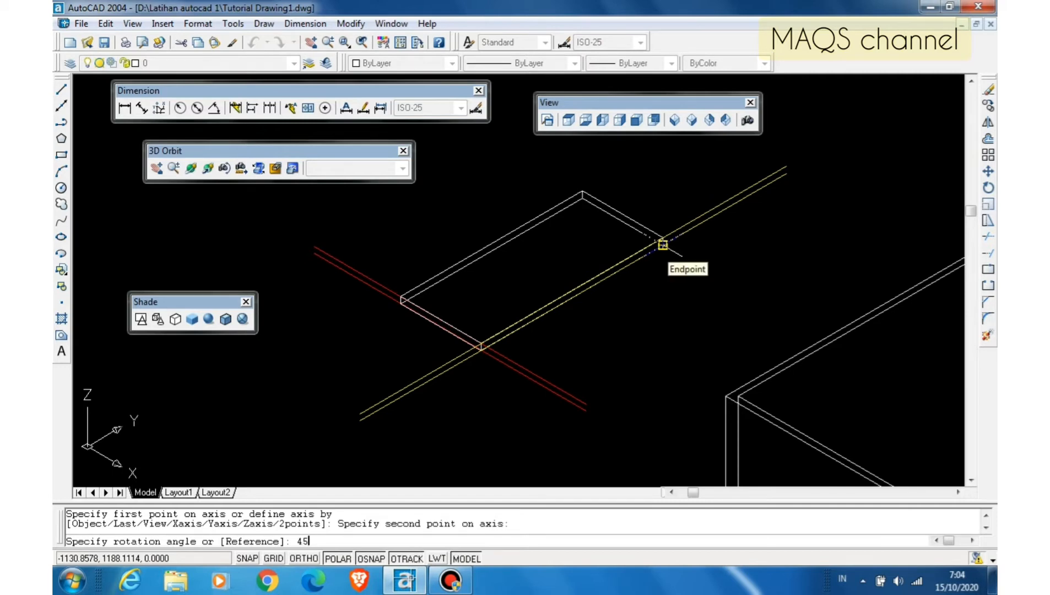
key(Return)
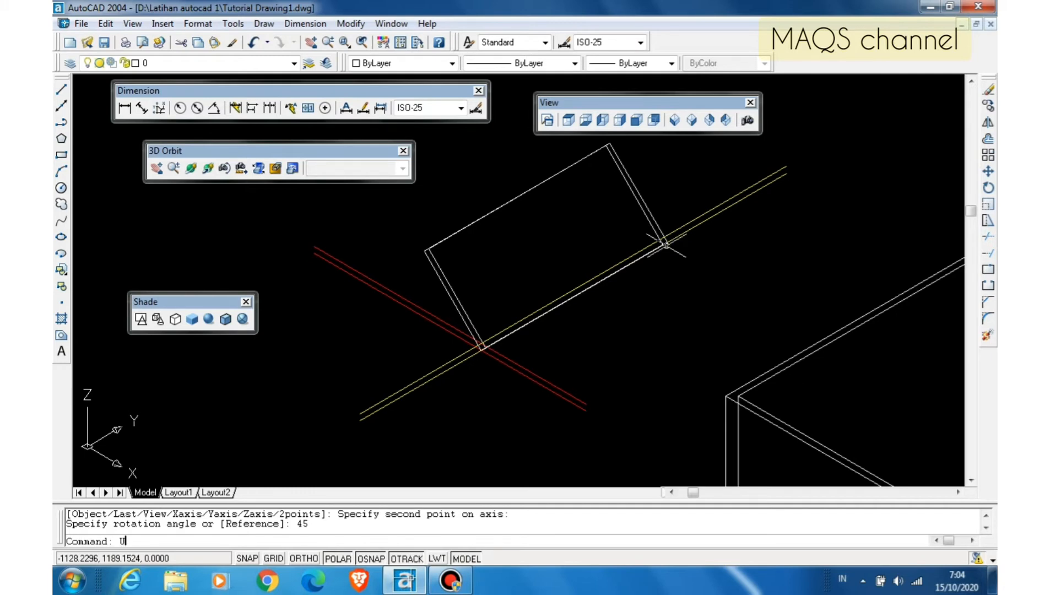
text(U)
key(Return)
- Try to rotate the panel with ROTATE3D about the bottom long edge marked yellow, setting the angle by picked points, and undo the rotation
text(ROTATE3D)
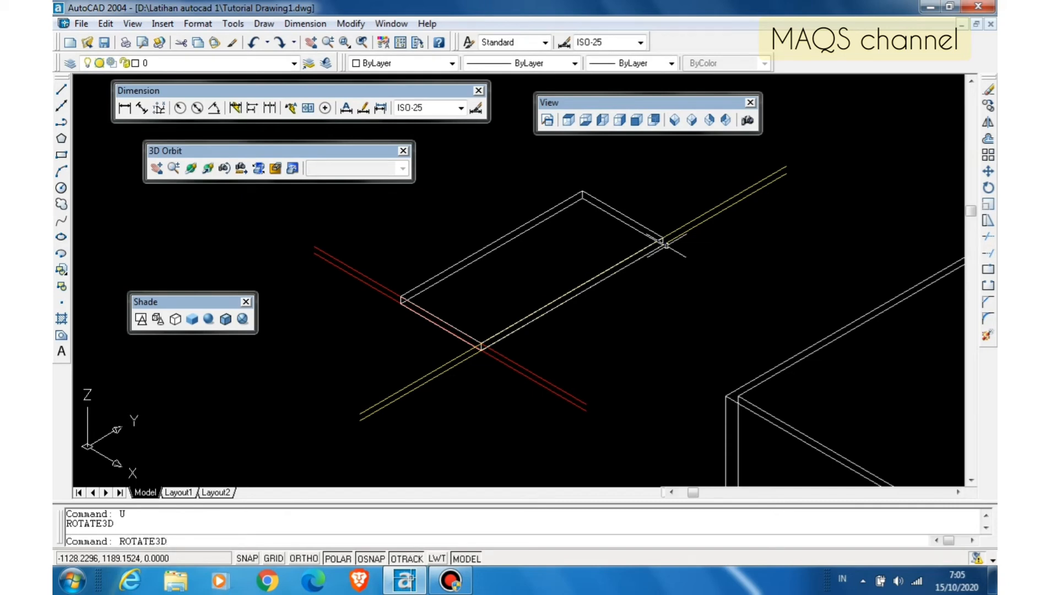
key(Return)
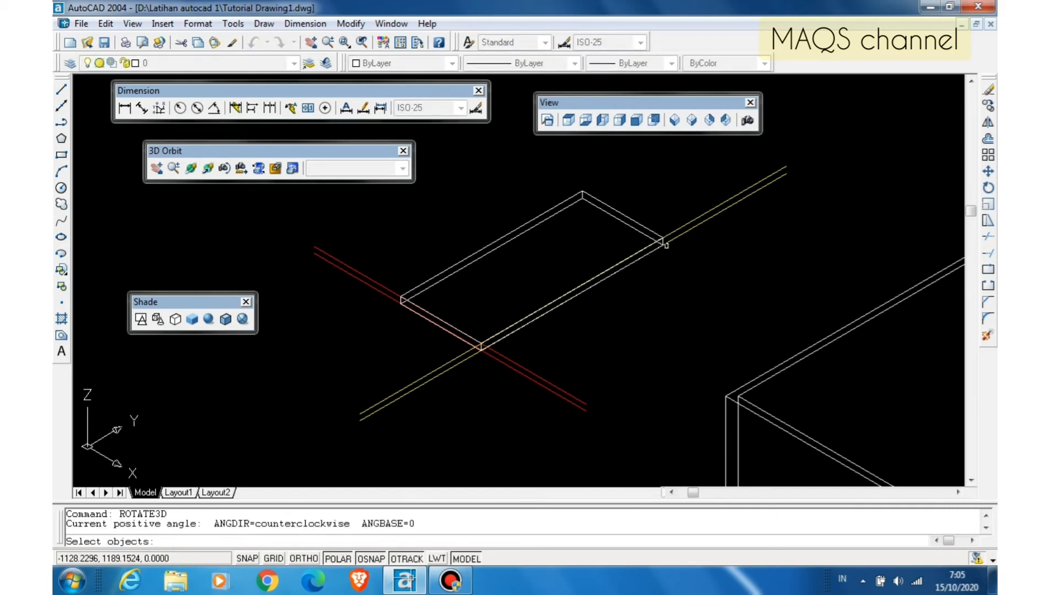
click(480, 247)
click(505, 303)
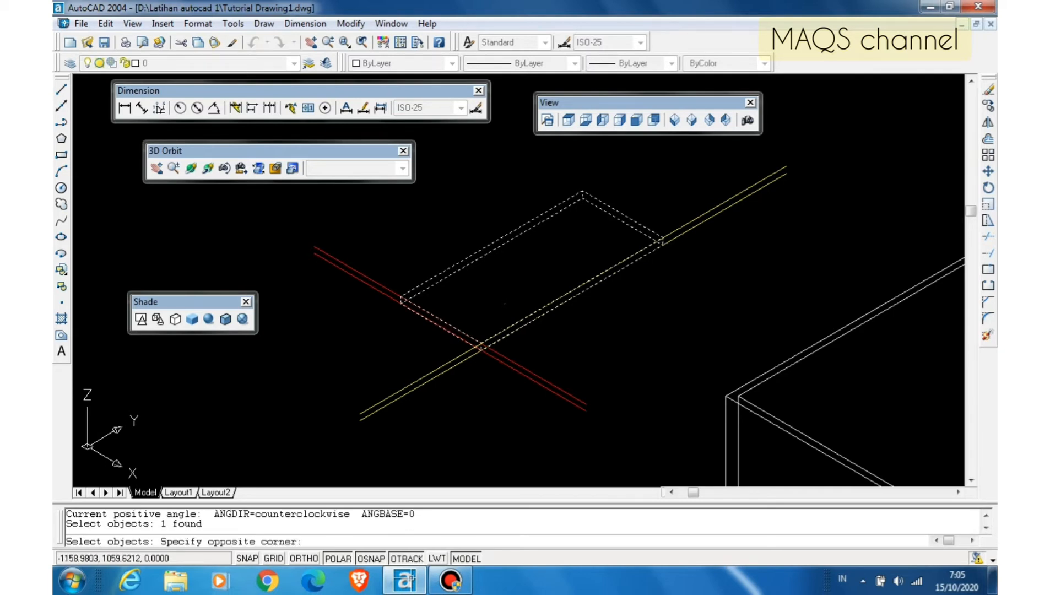
click(504, 303)
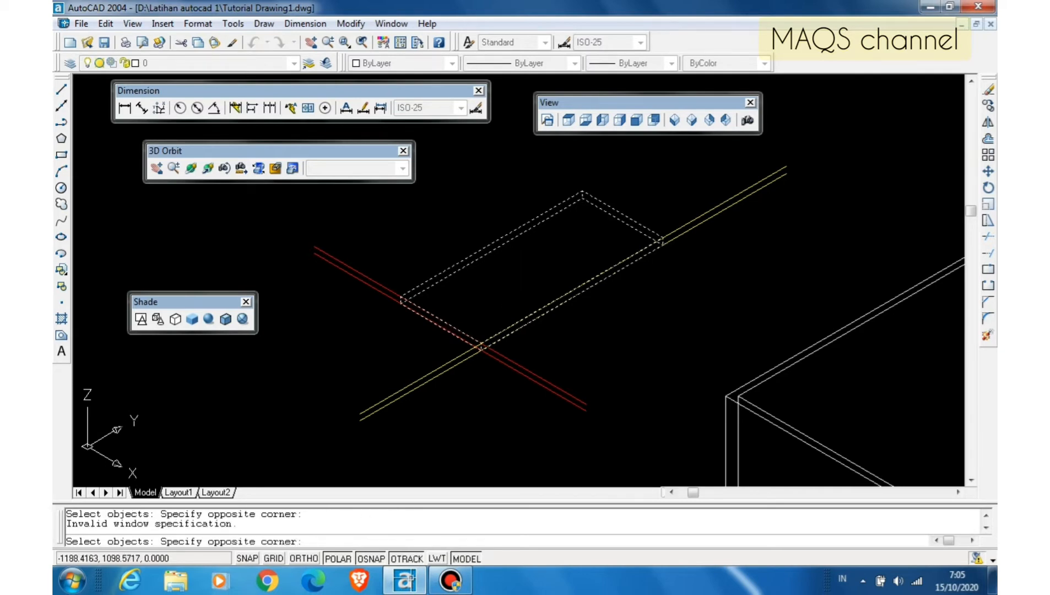
click(540, 305)
key(Return)
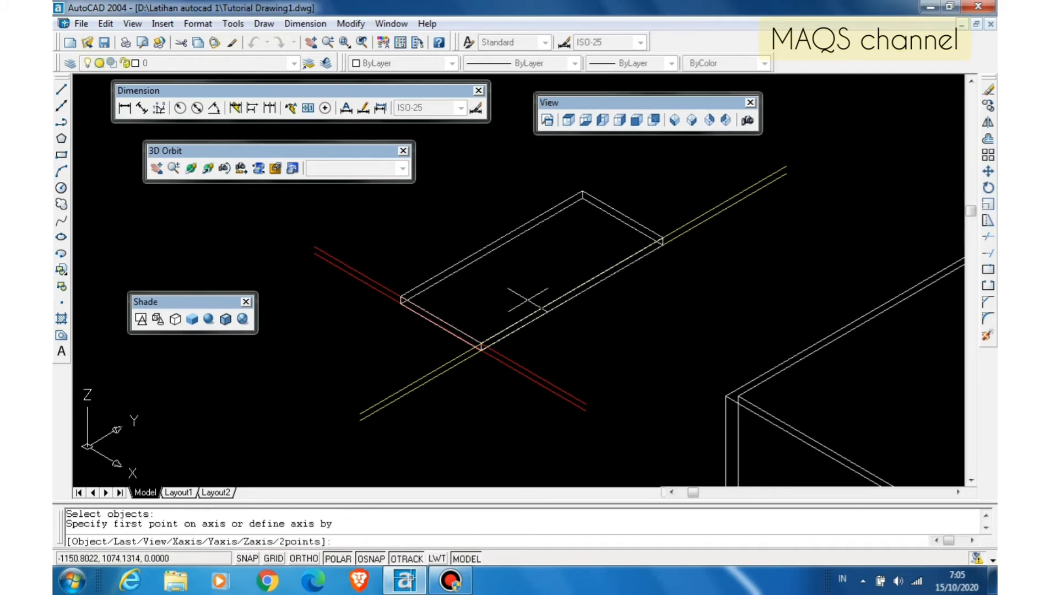
click(481, 348)
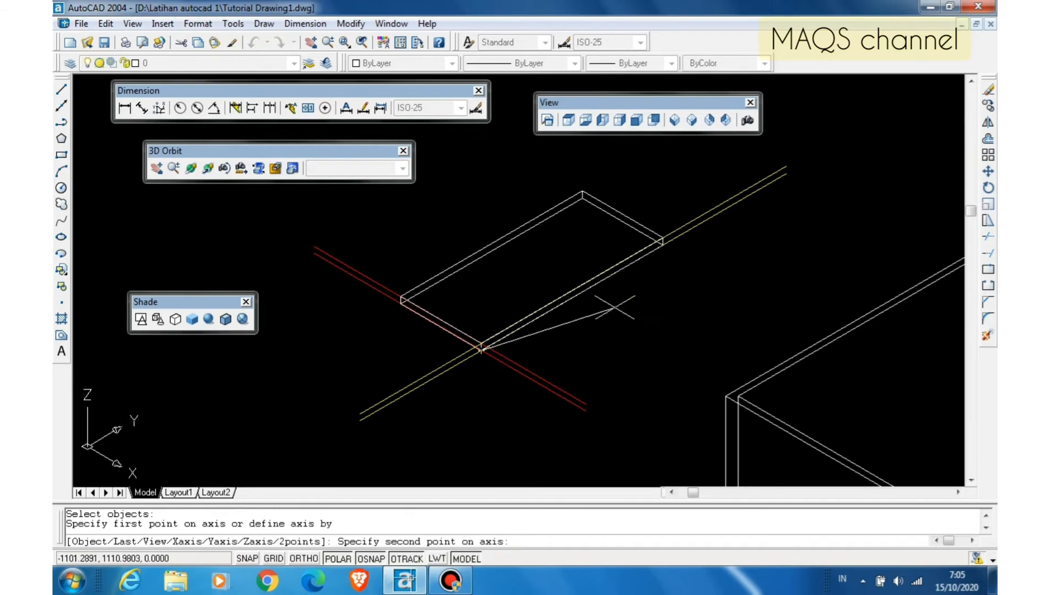
click(663, 243)
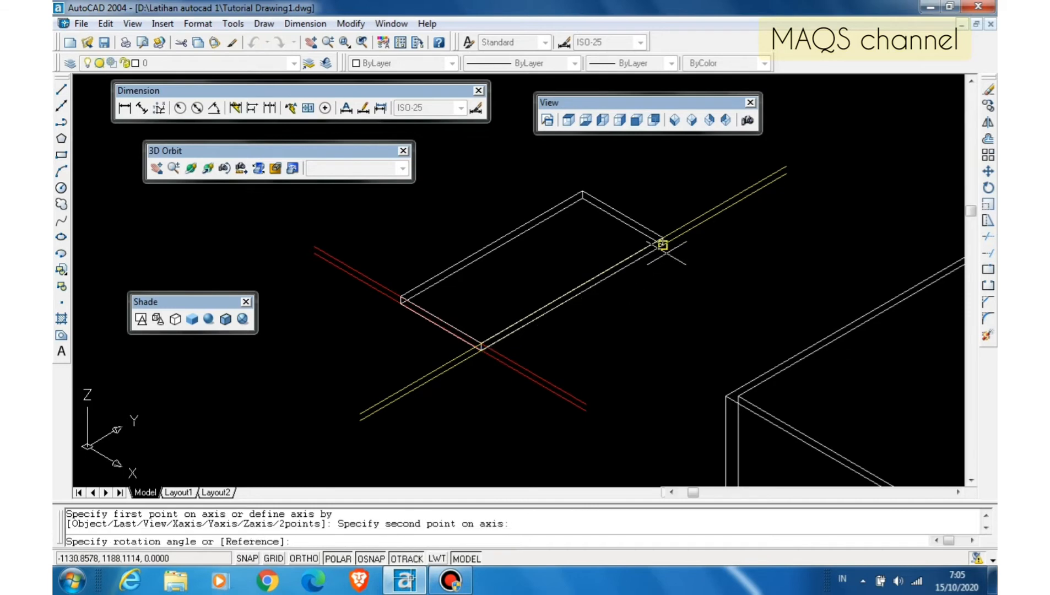
double_click(663, 242)
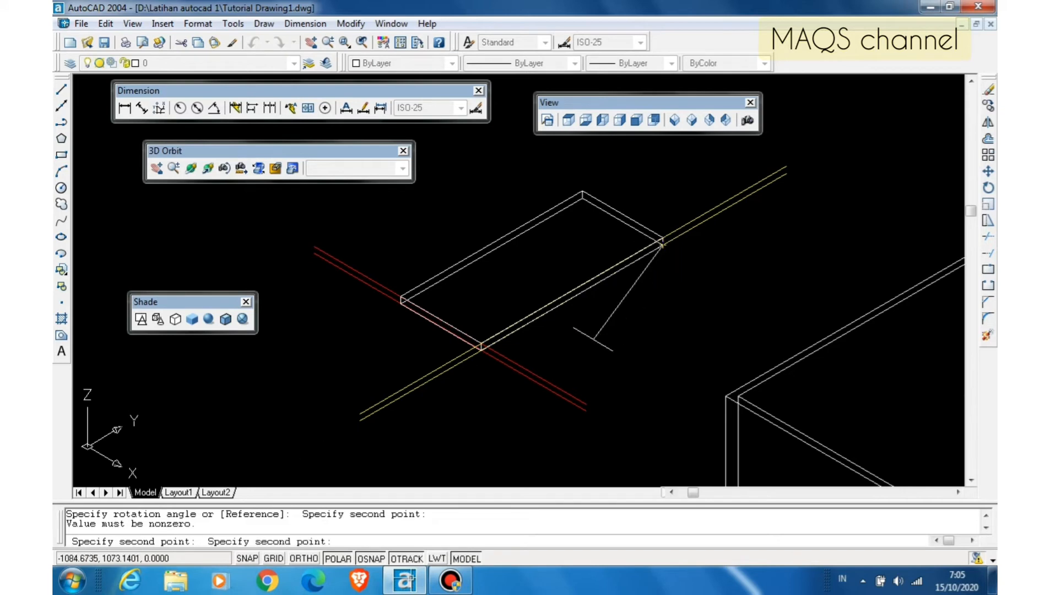
click(576, 349)
click(576, 348)
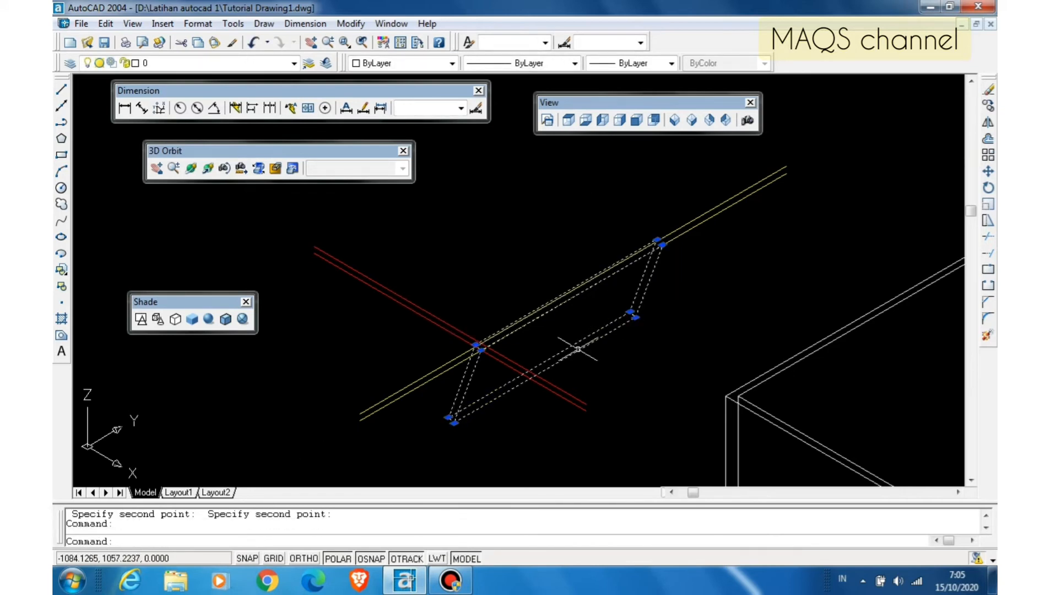
key(Return)
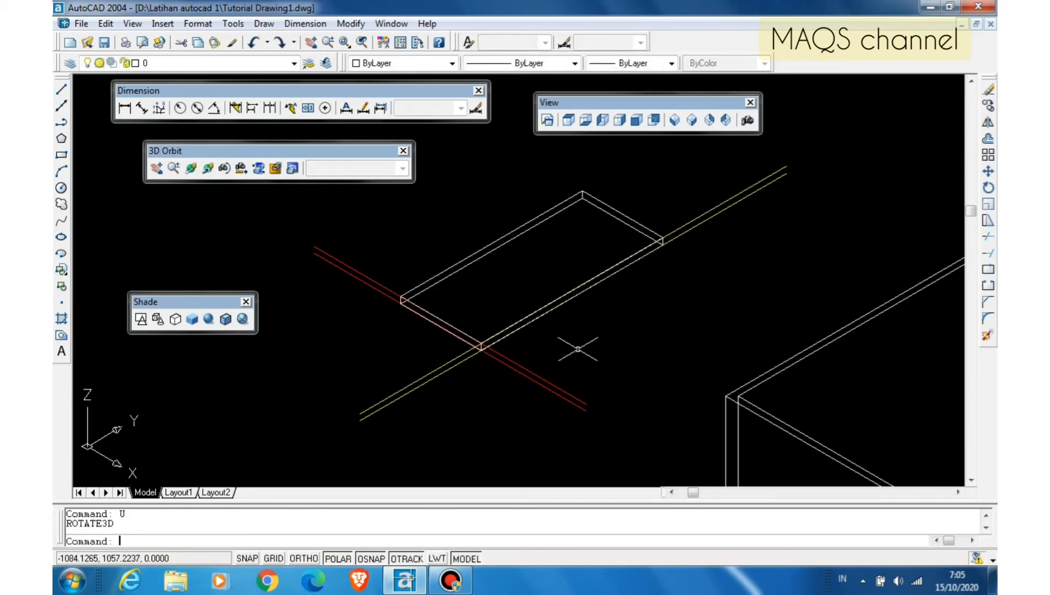
- Rotate the panel -45 degrees with ROTATE3D about the bottom long edge marked by the lower yellow line, and undo the rotation
click(238, 535)
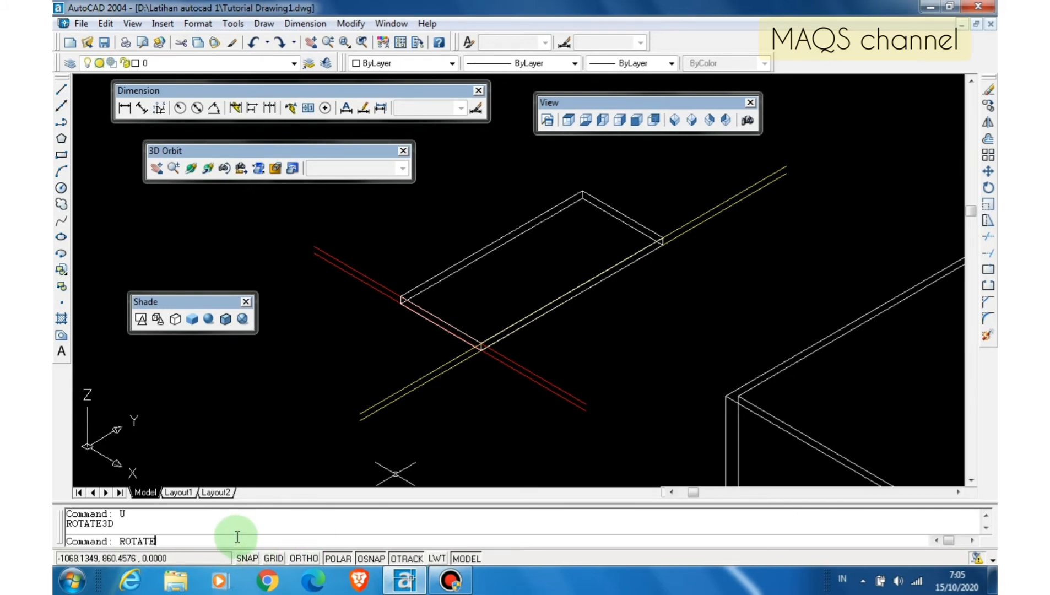
key(Return)
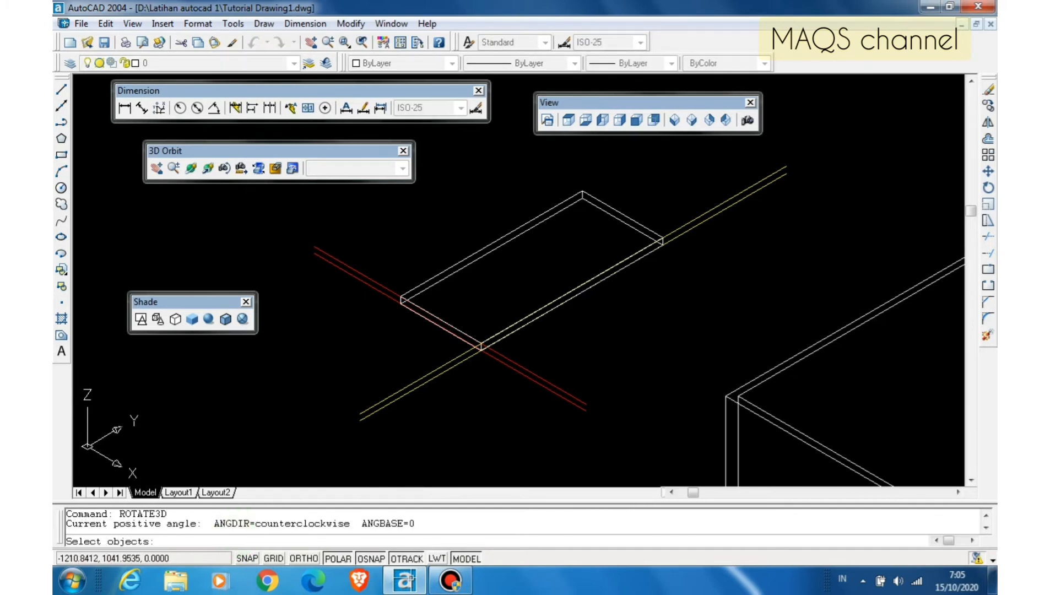
click(436, 285)
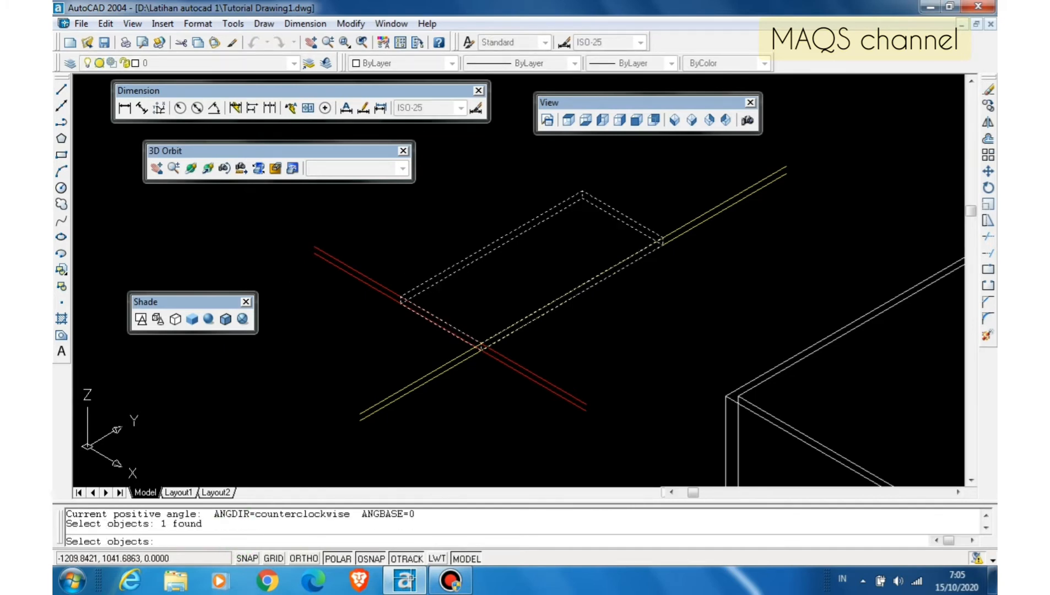
key(Return)
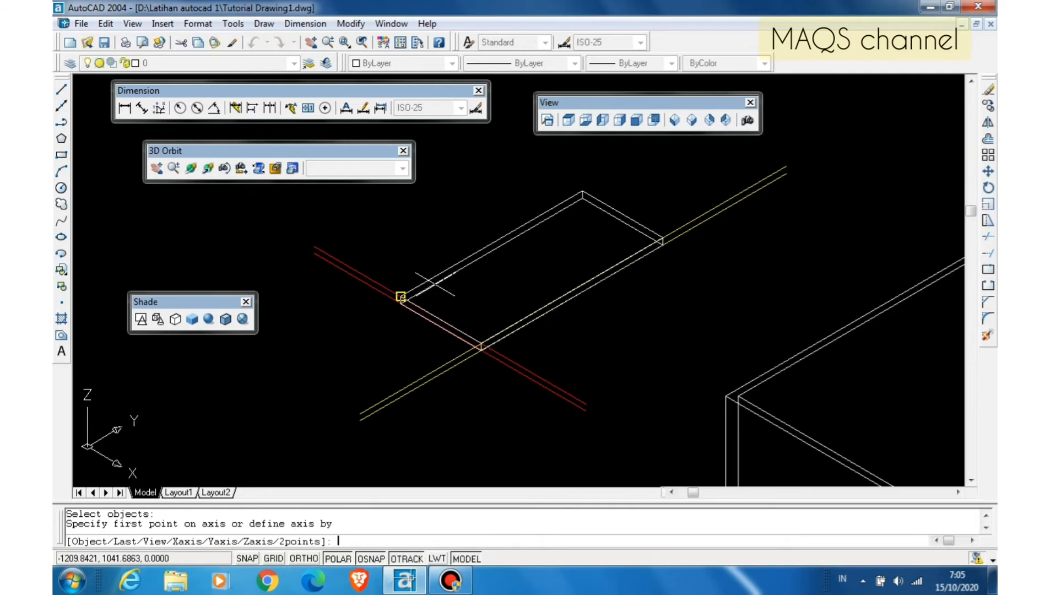
click(481, 350)
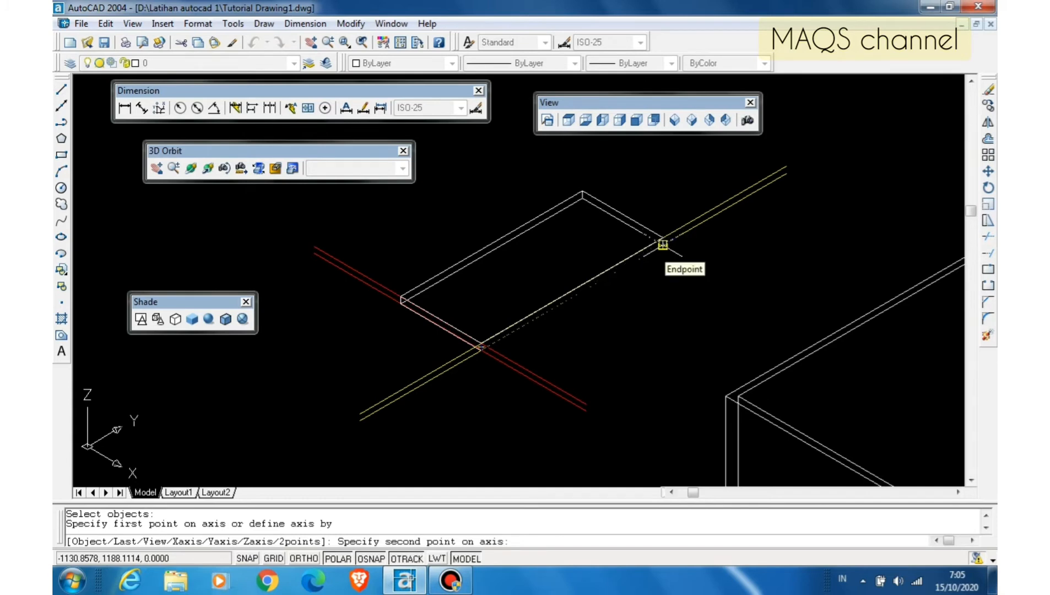
click(663, 244)
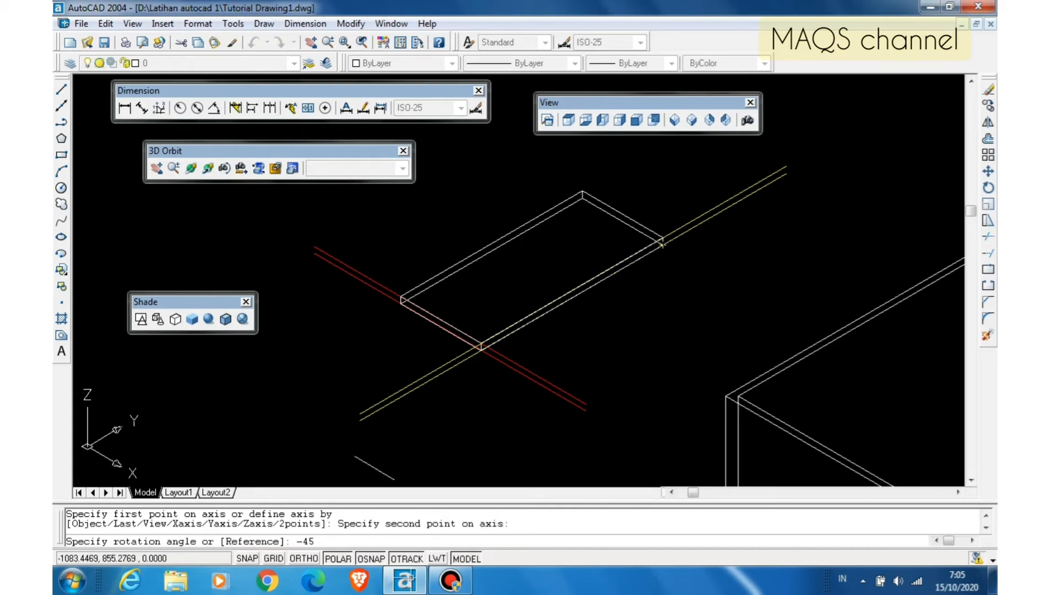
click(292, 539)
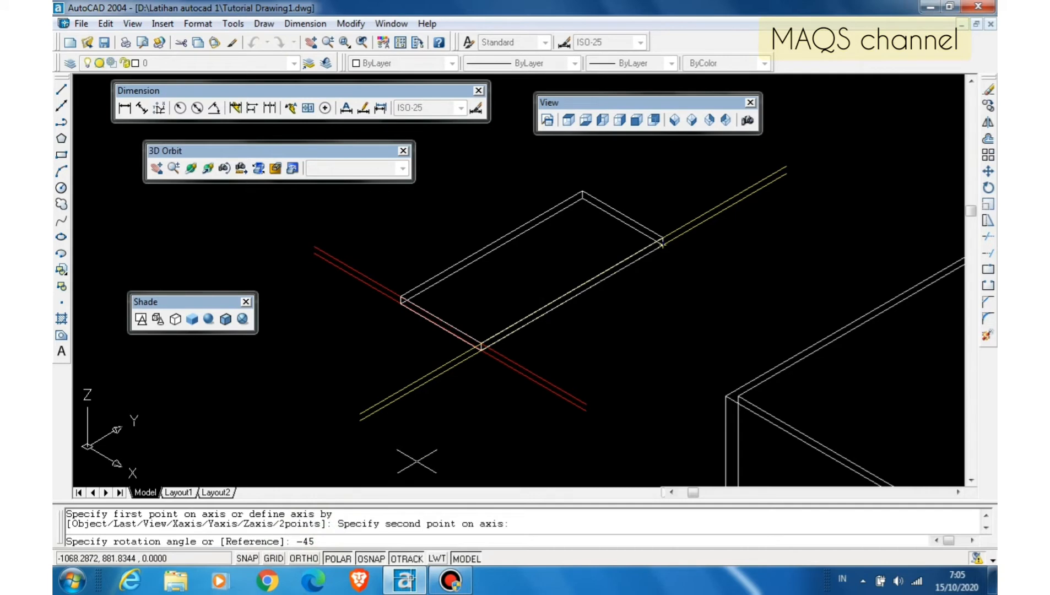
key(Return)
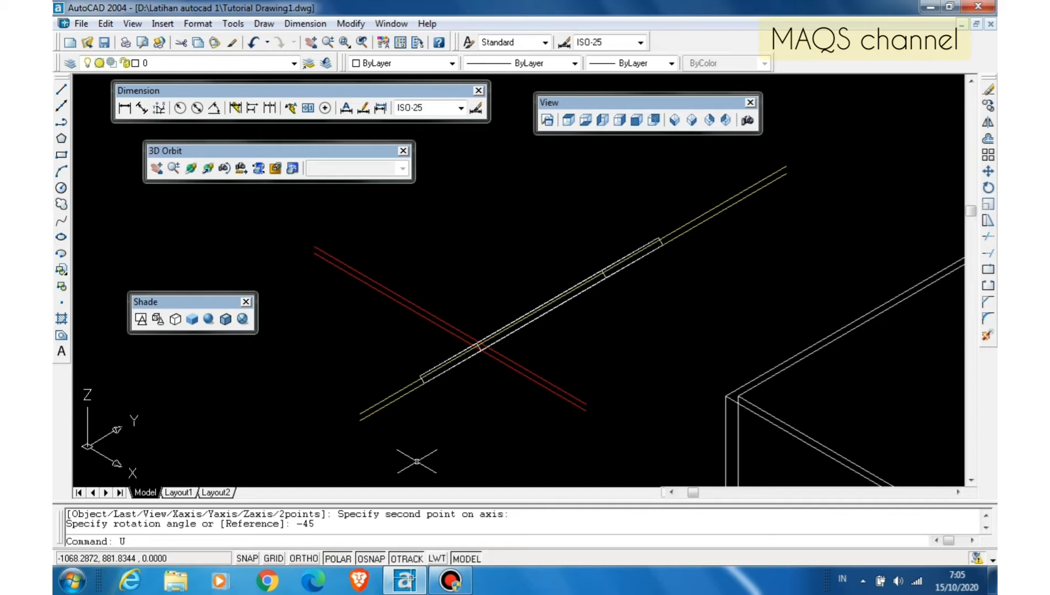
text(U)
key(Return)
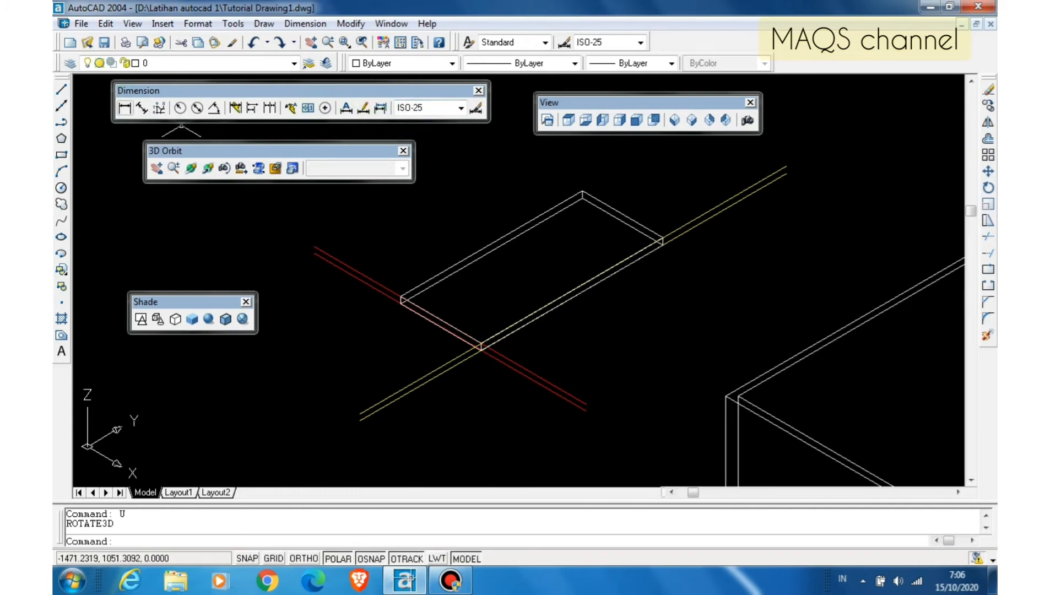
- Draw a line across the panel's underside between the long edges' midpoints, extending it about 92 past the yellow-marked edge
click(64, 91)
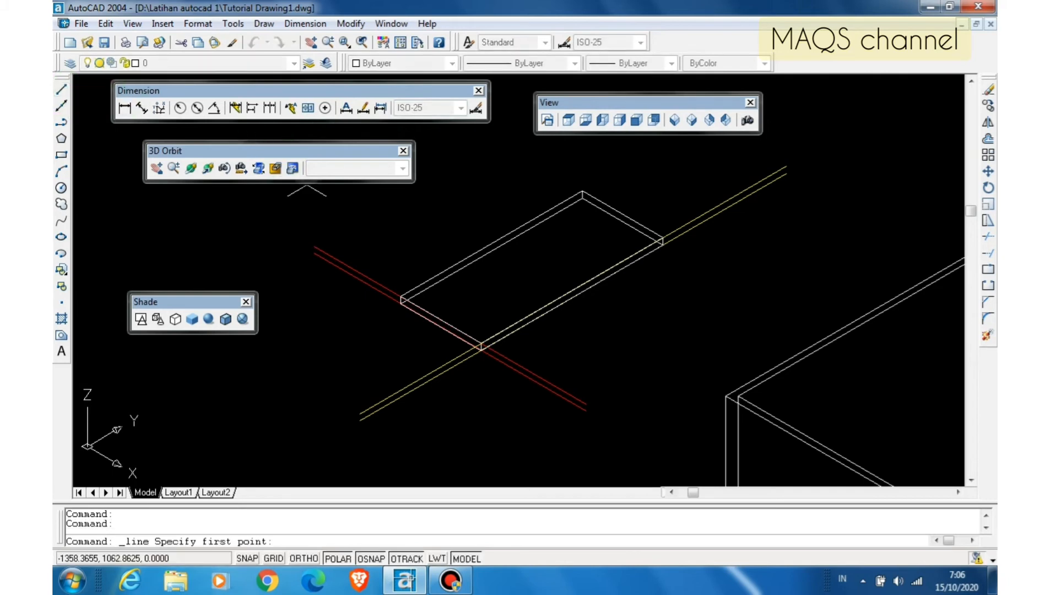
click(492, 251)
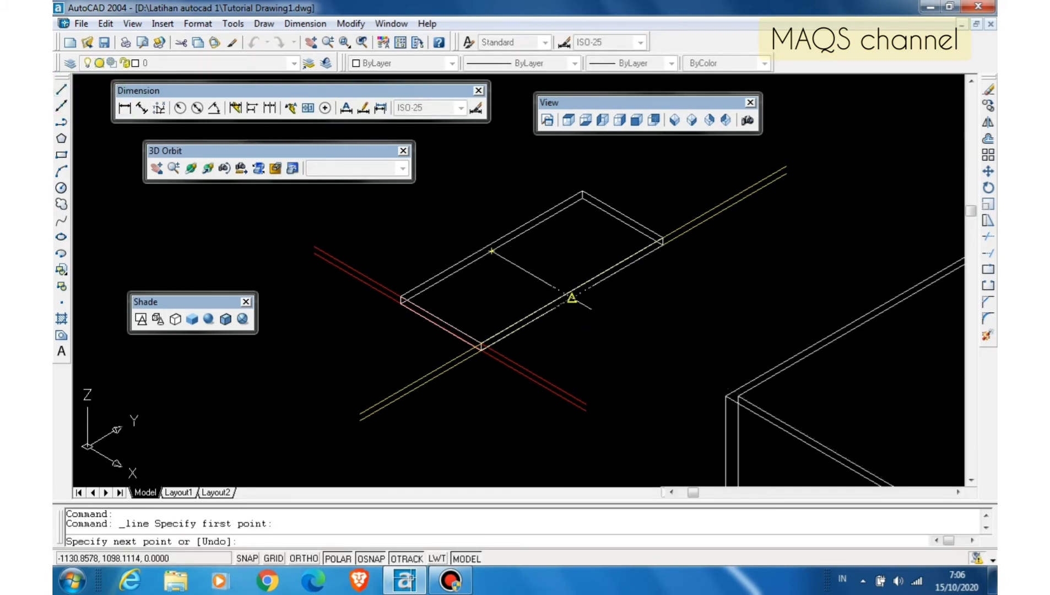
click(572, 298)
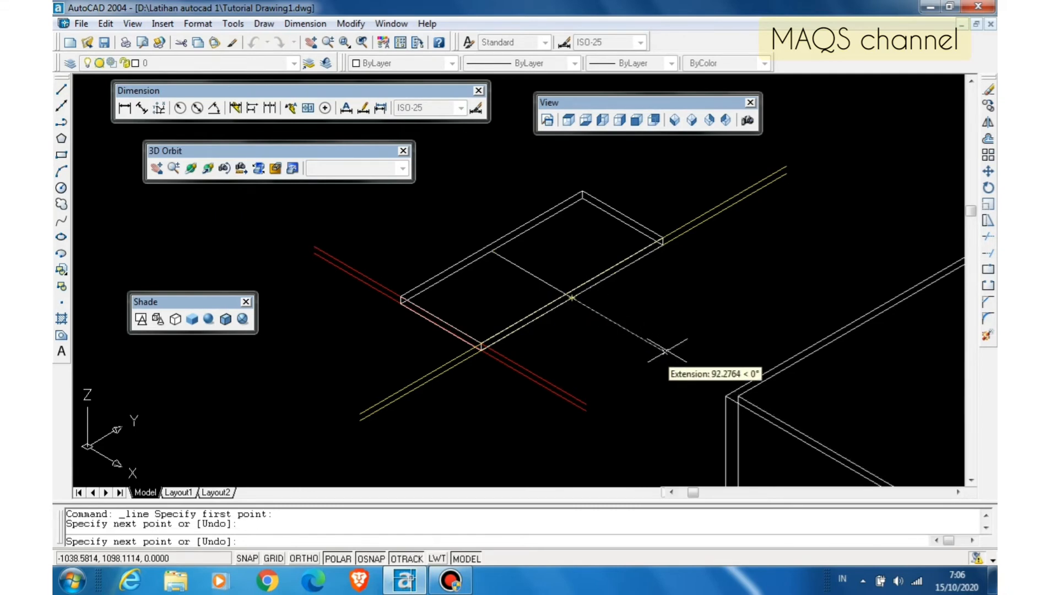
click(666, 350)
key(Return)
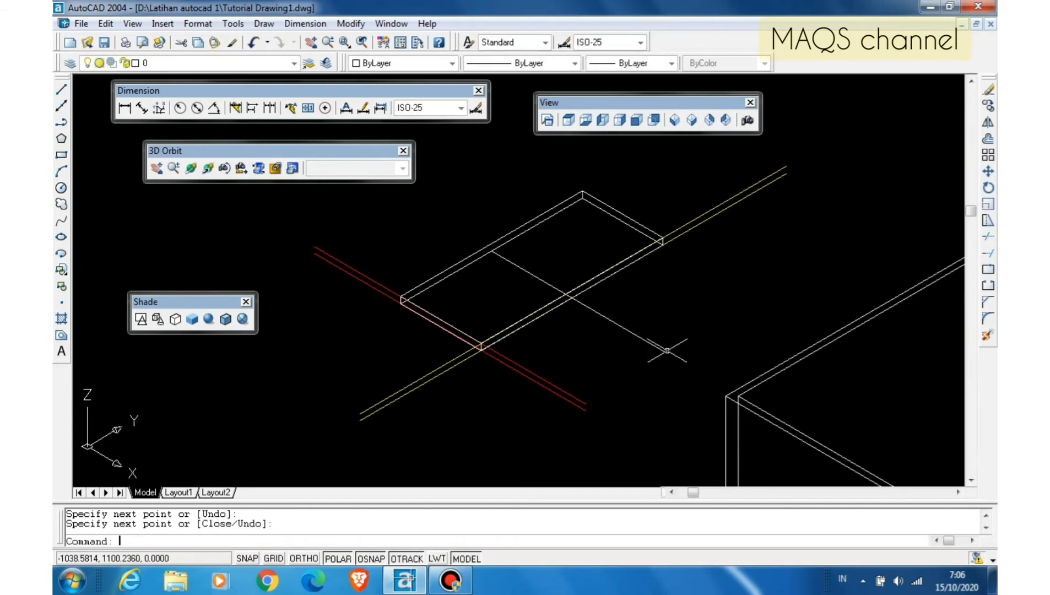
- Stretch the outer segment's inner end back across the panel and beyond the opposite long edge in the same direction
click(655, 342)
click(615, 326)
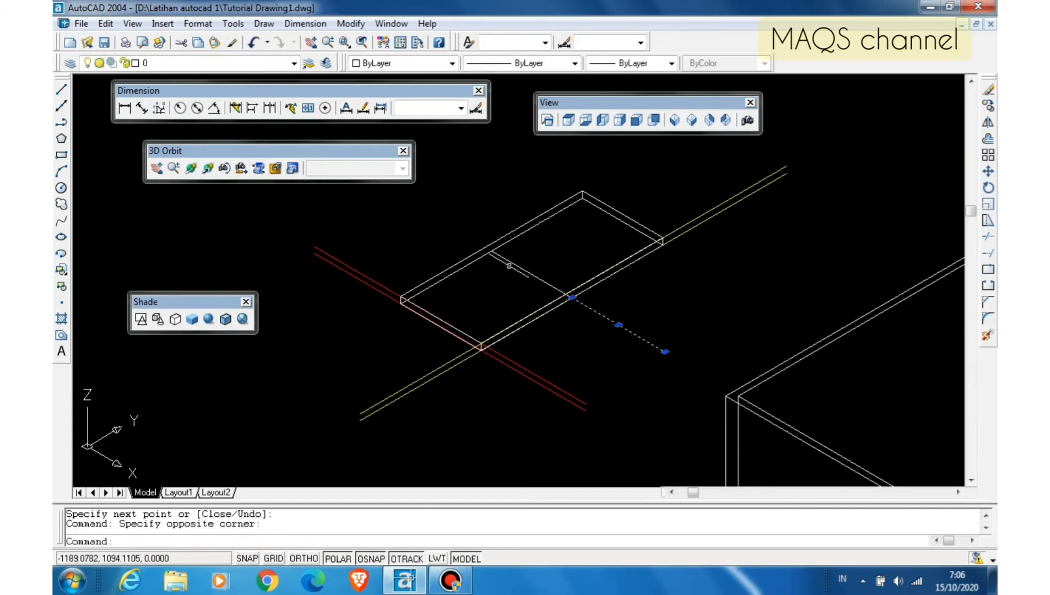
click(572, 298)
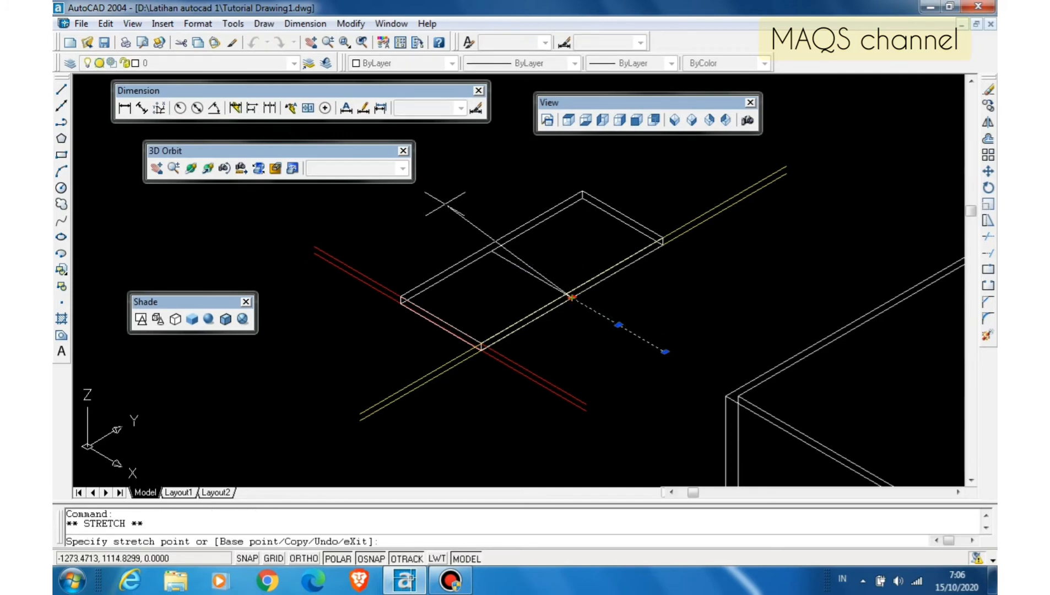
click(425, 212)
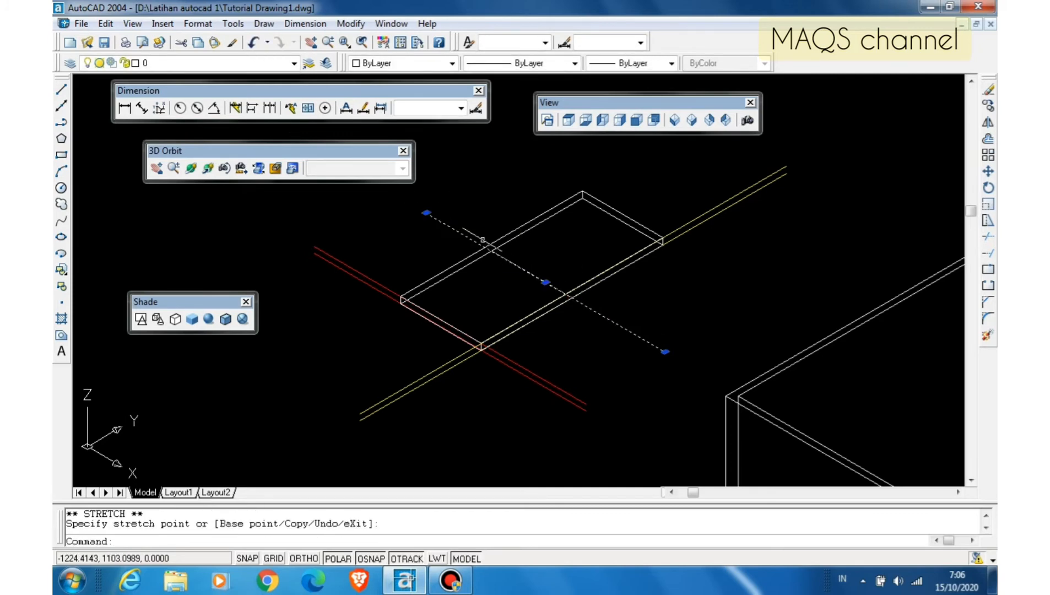
key(Escape)
- Colour the stretched line across the middle of the panel green
click(544, 281)
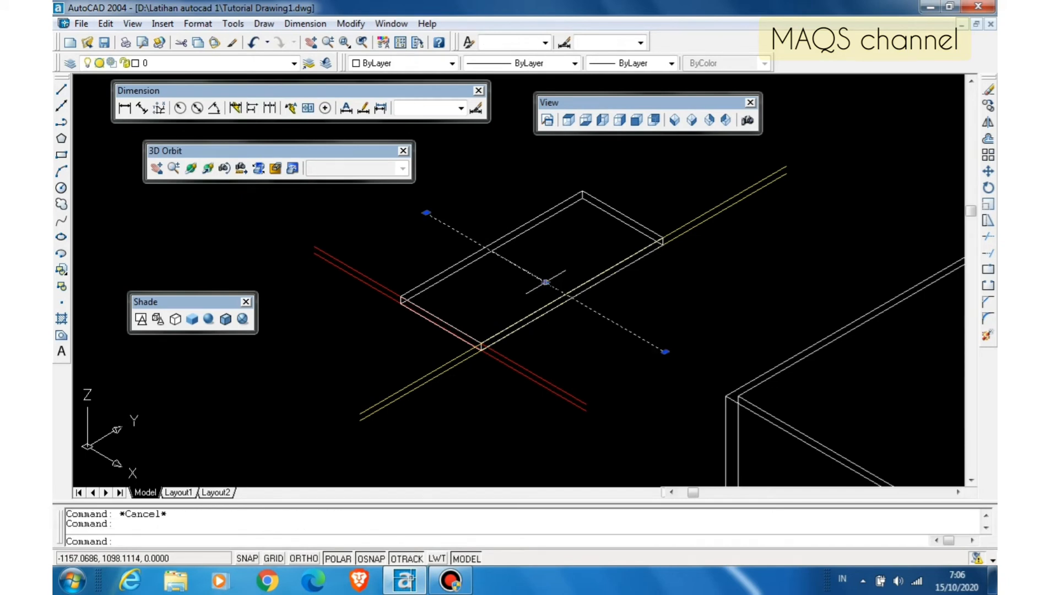
click(448, 63)
click(418, 123)
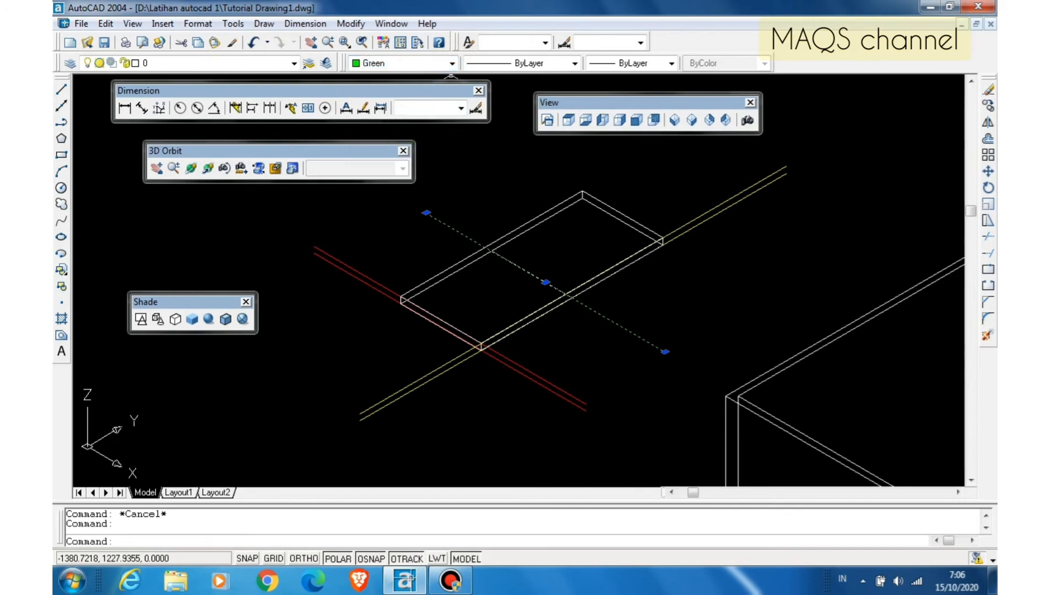
key(Escape)
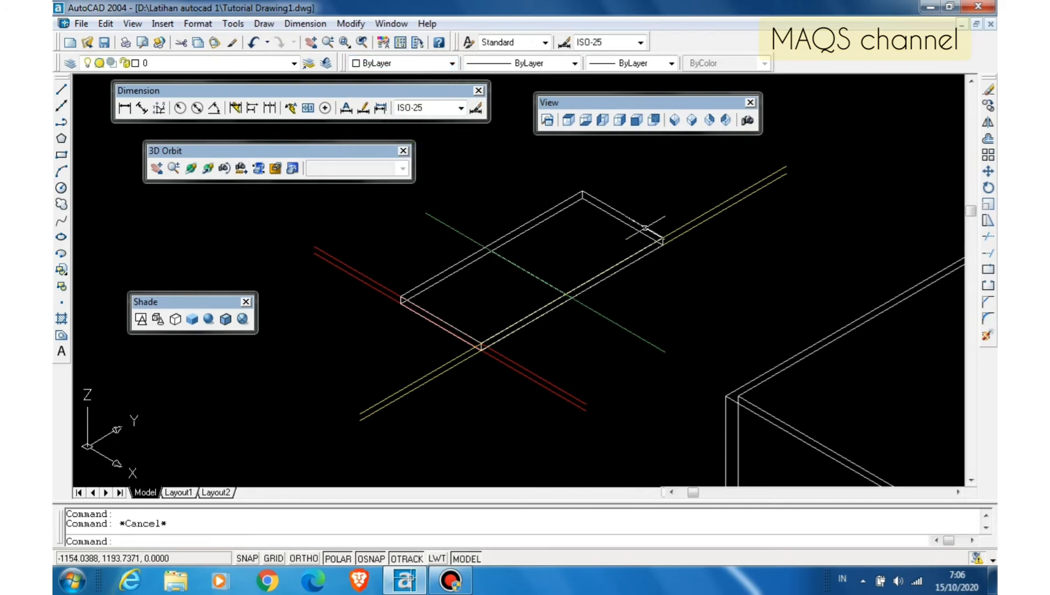
- Copy the green line from the bottom midpoint of the yellow-marked long edge to the top midpoint directly above it
click(989, 107)
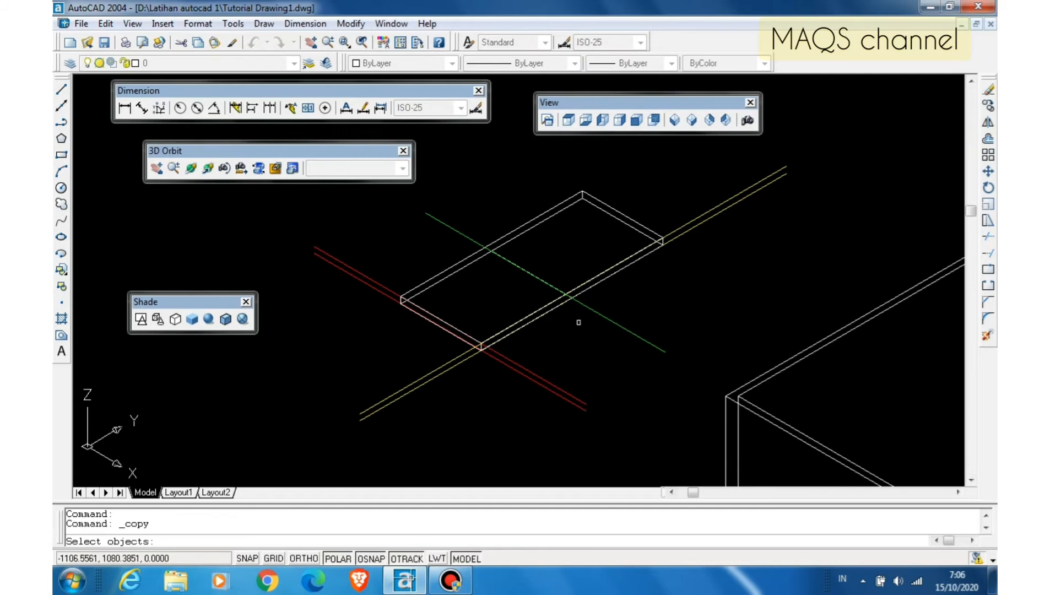
click(594, 310)
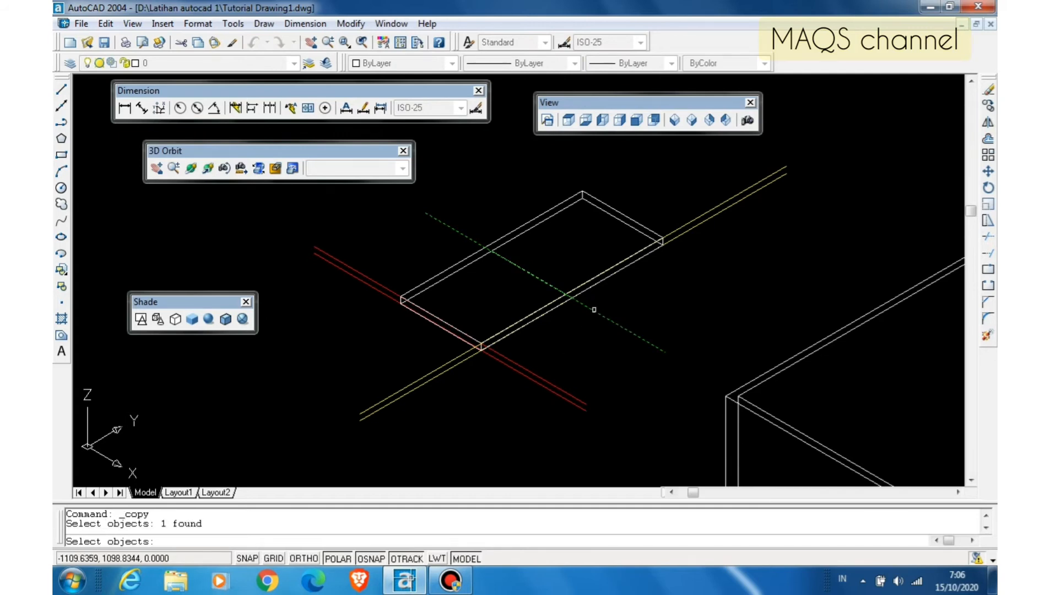
key(Return)
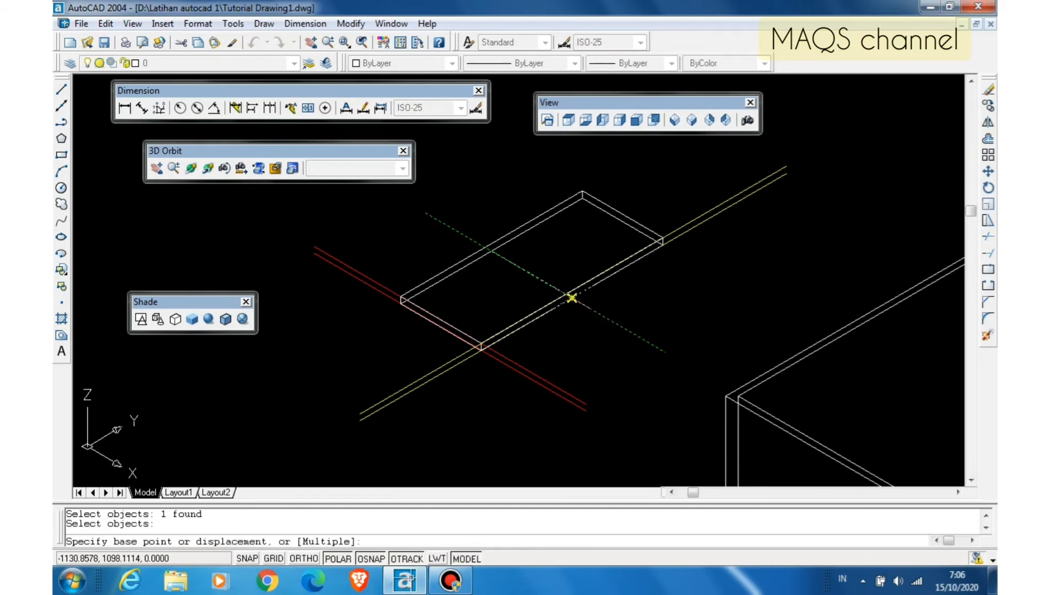
click(572, 297)
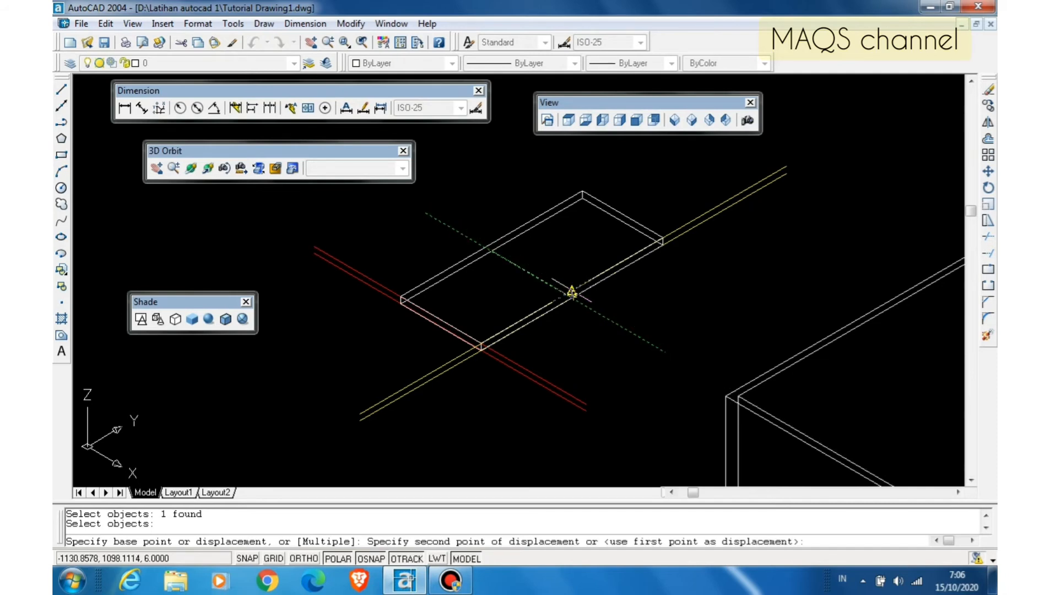
click(572, 292)
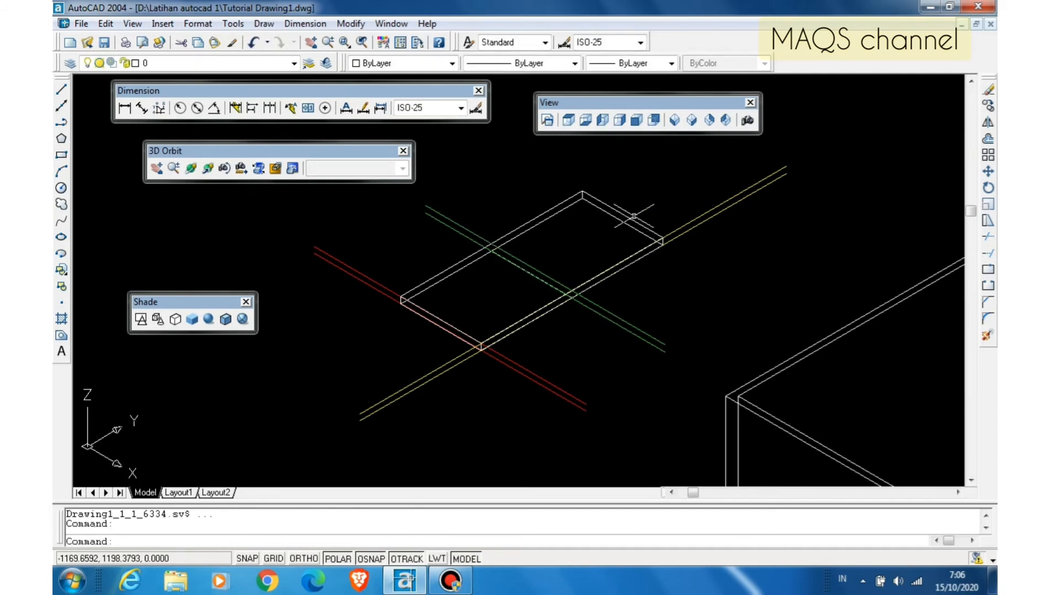
key(Escape)
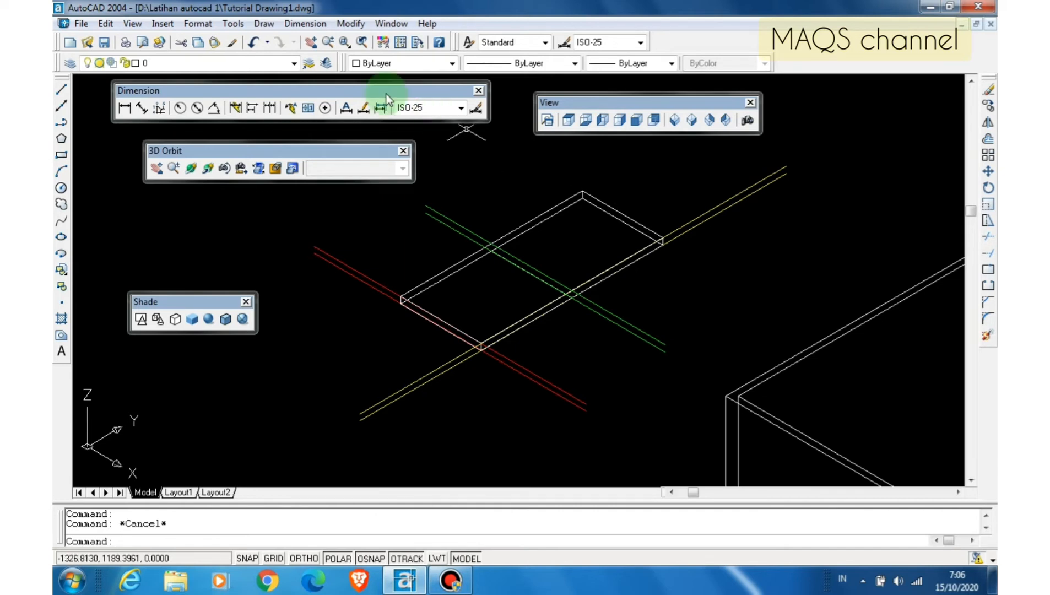
- Rotate the panel 45 degrees in 3D about the green line through the top midpoints of its two long edges
click(329, 43)
drag(551, 300, 543, 69)
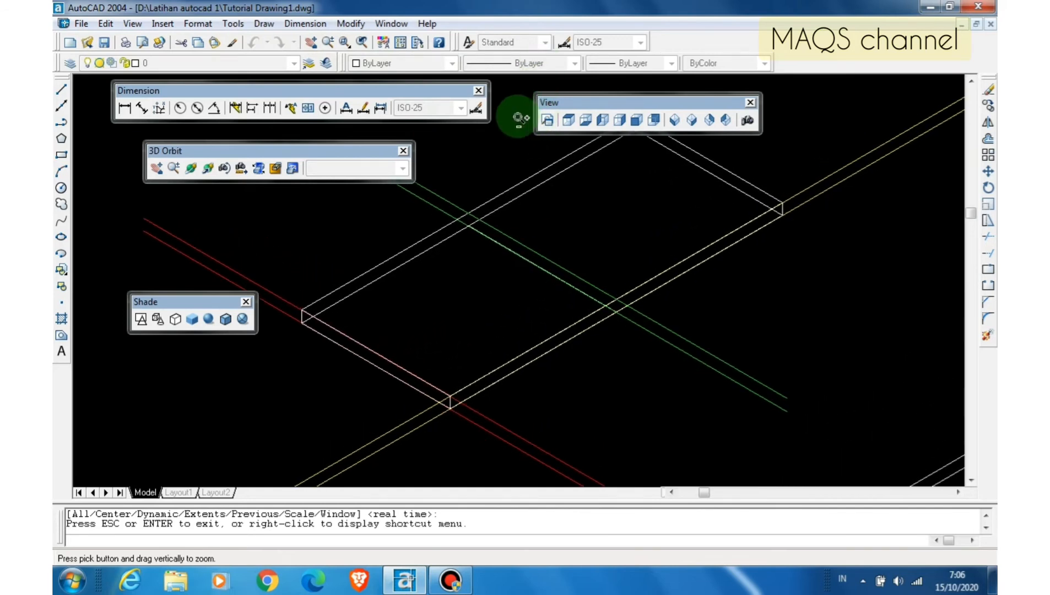
key(Escape)
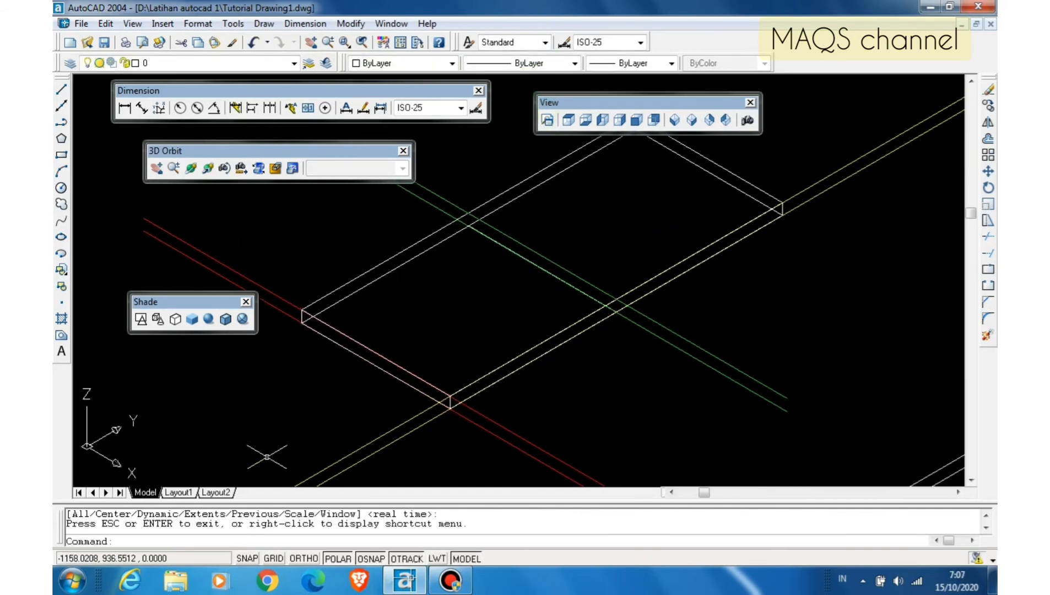
click(206, 543)
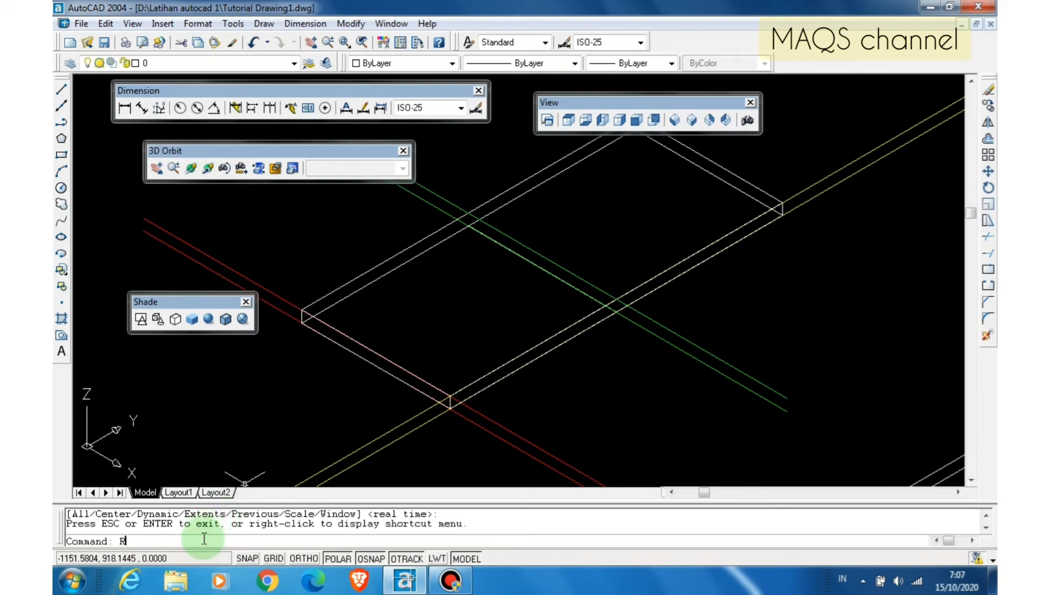
text(ROTATE3D)
key(Return)
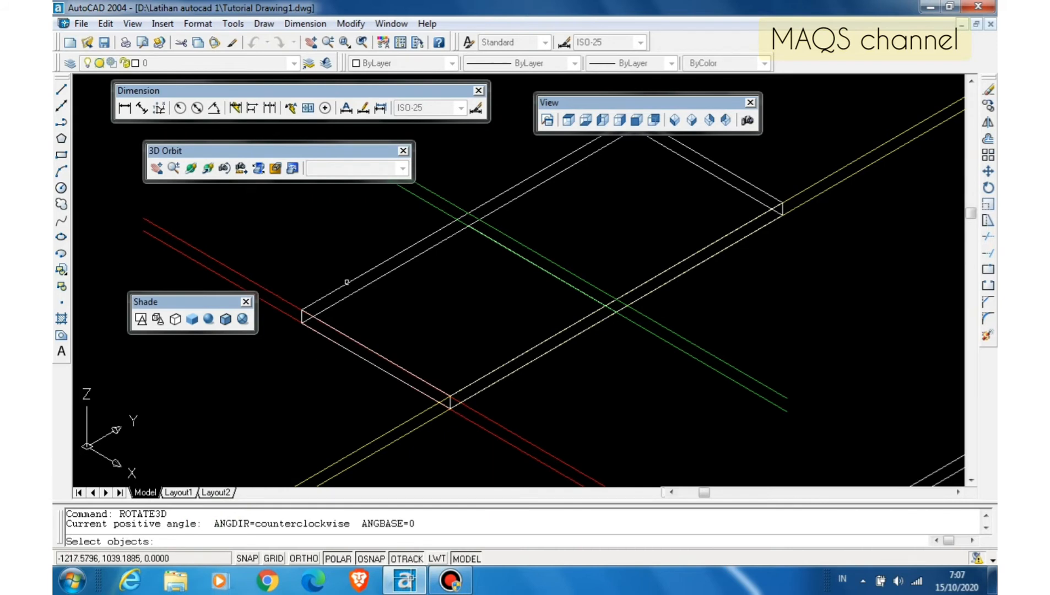
click(347, 282)
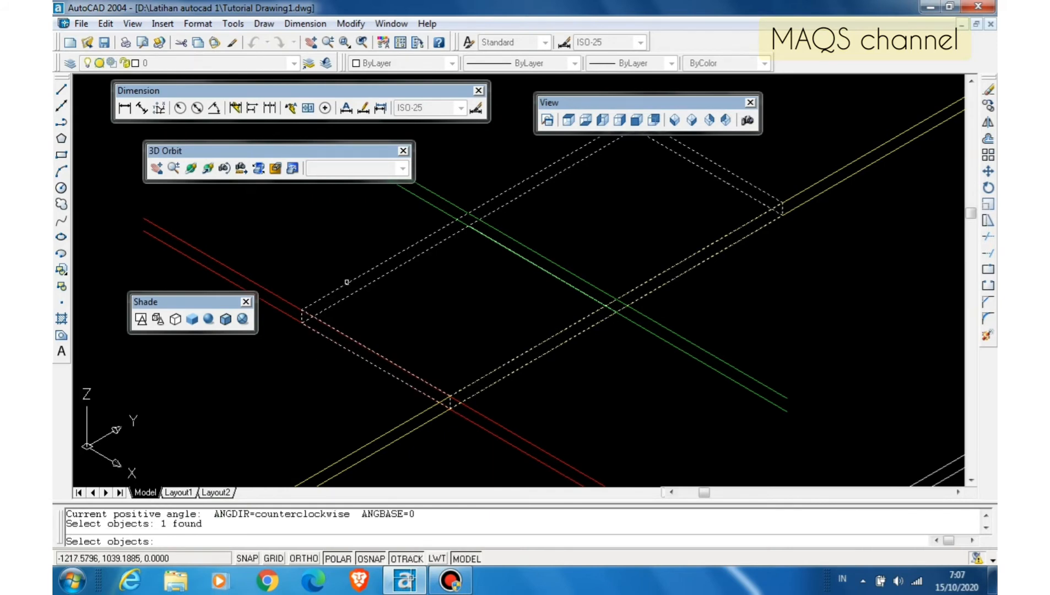
key(Return)
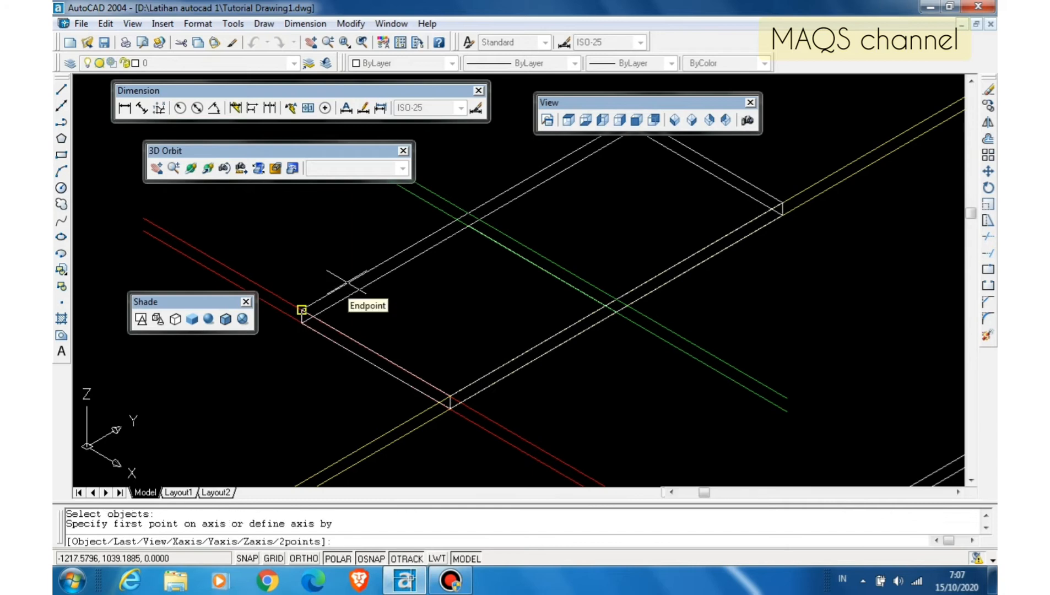
click(469, 212)
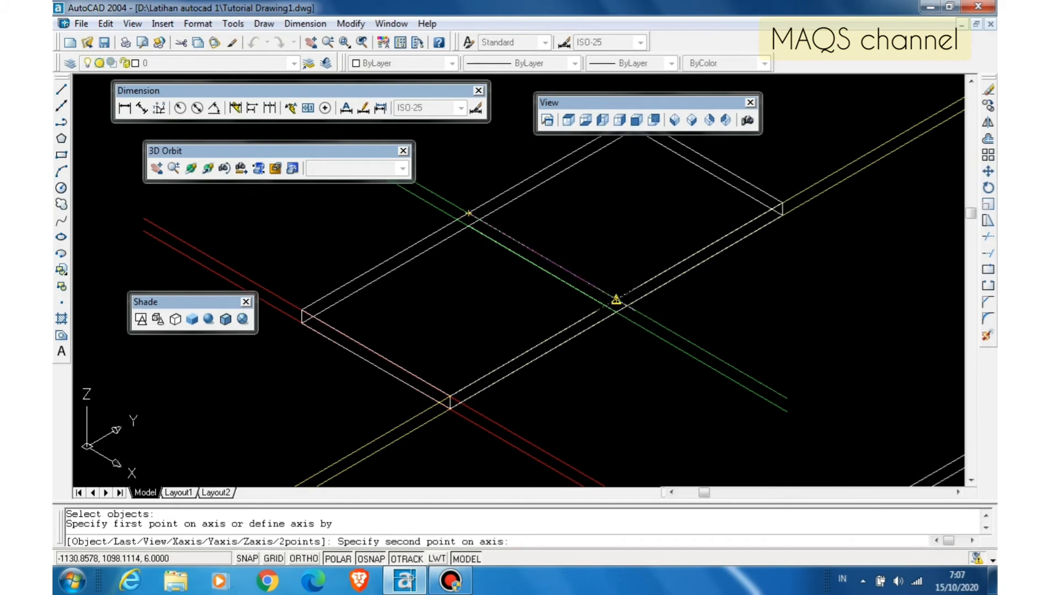
click(616, 299)
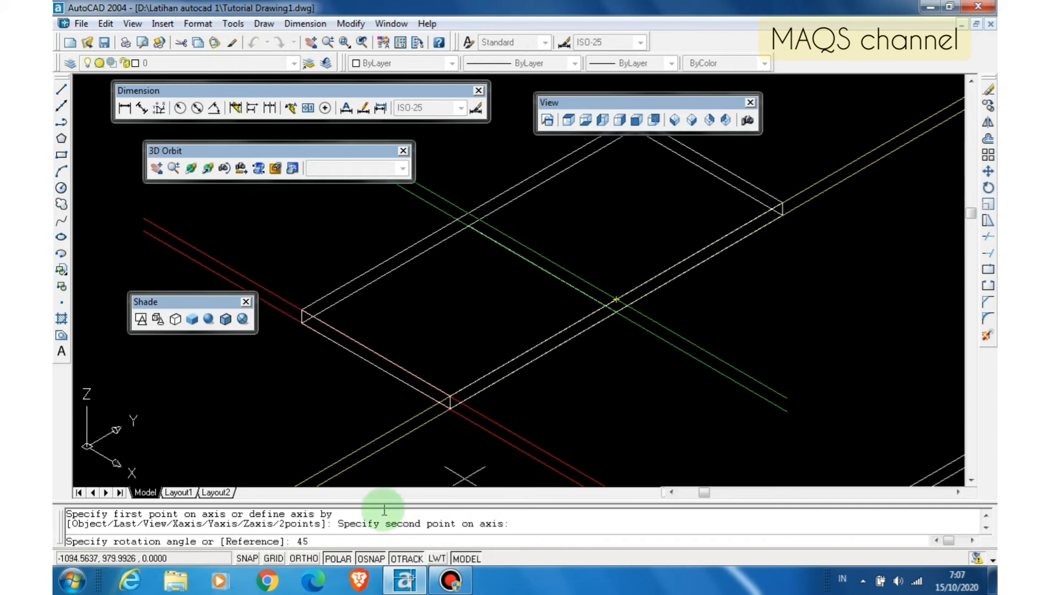
key(Return)
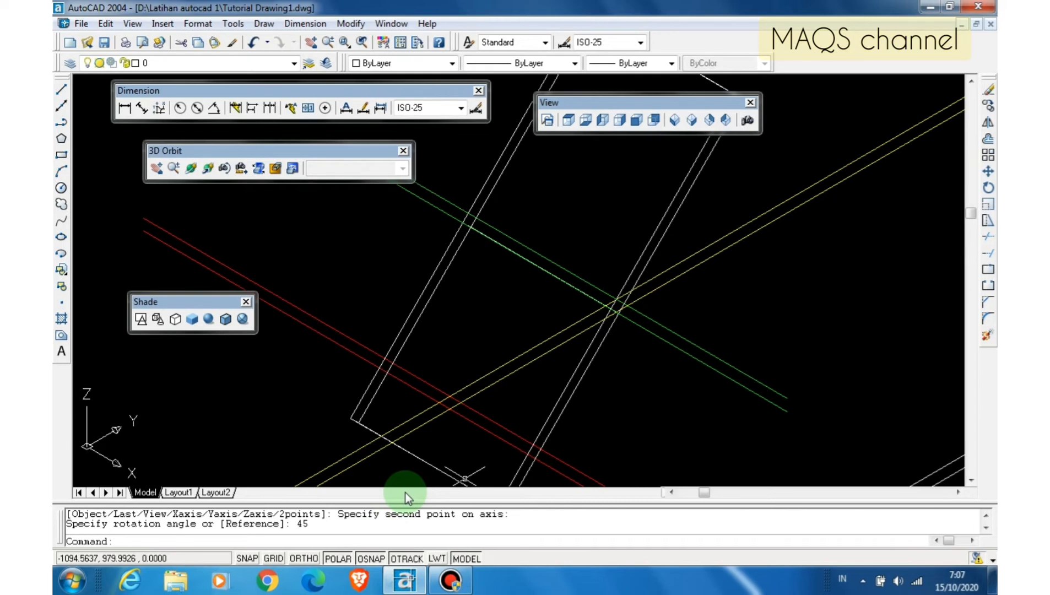
- Undo the panel's 45-degree 3D rotation
text(u)
key(Return)
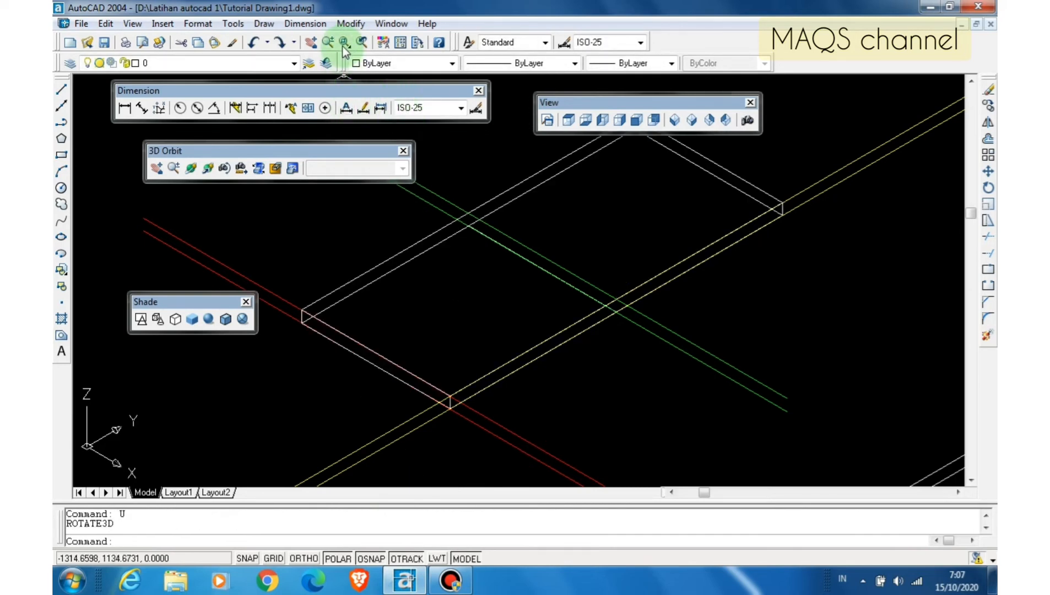
- Rotate the panel 90 degrees in 3D about the bottom edge of its red-marked short side
click(324, 46)
drag(544, 173, 544, 419)
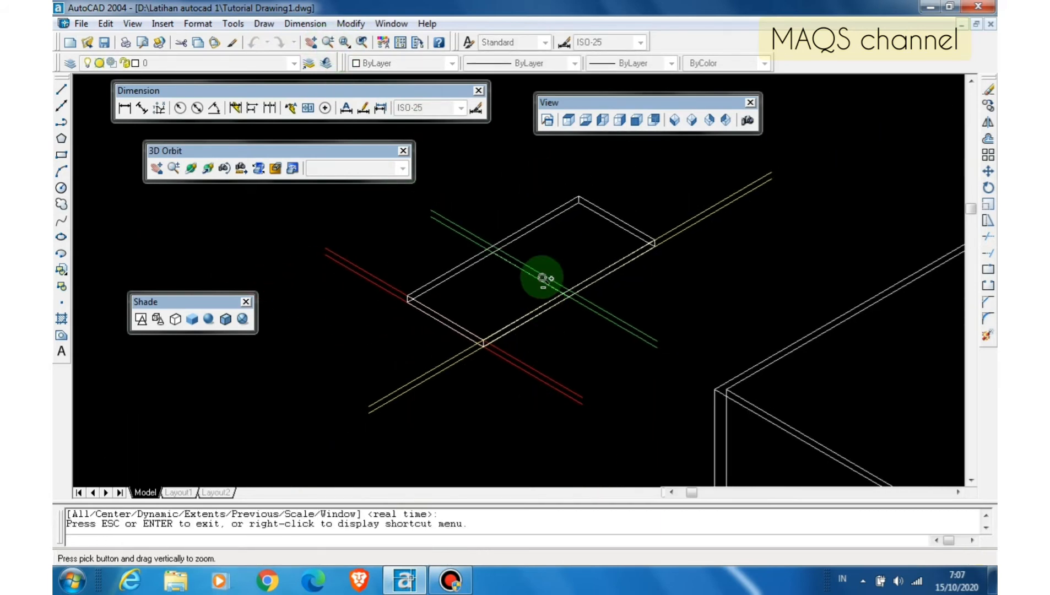
drag(542, 281, 538, 316)
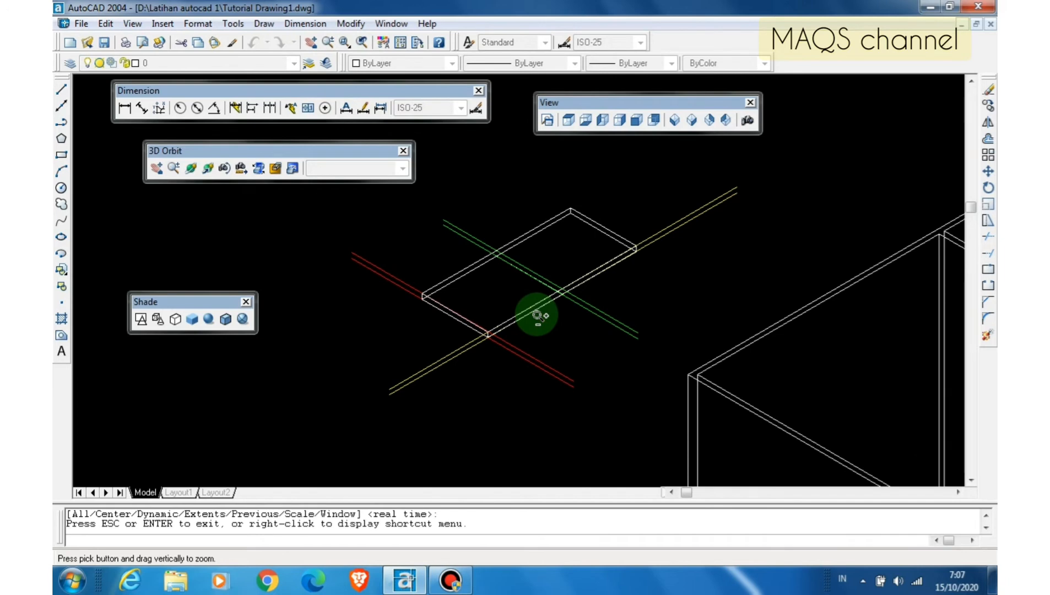
key(Escape)
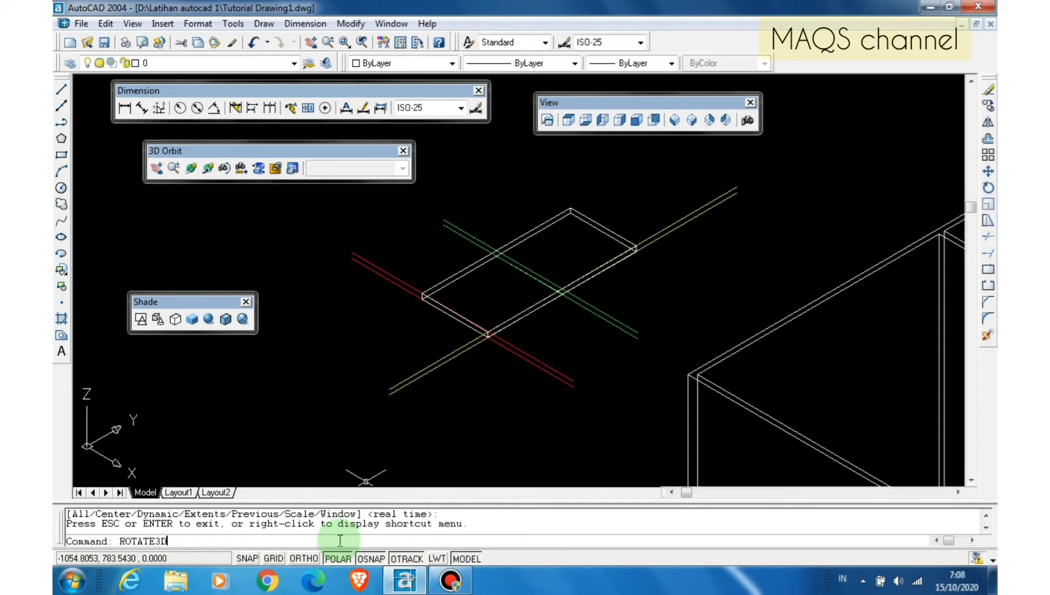
key(Return)
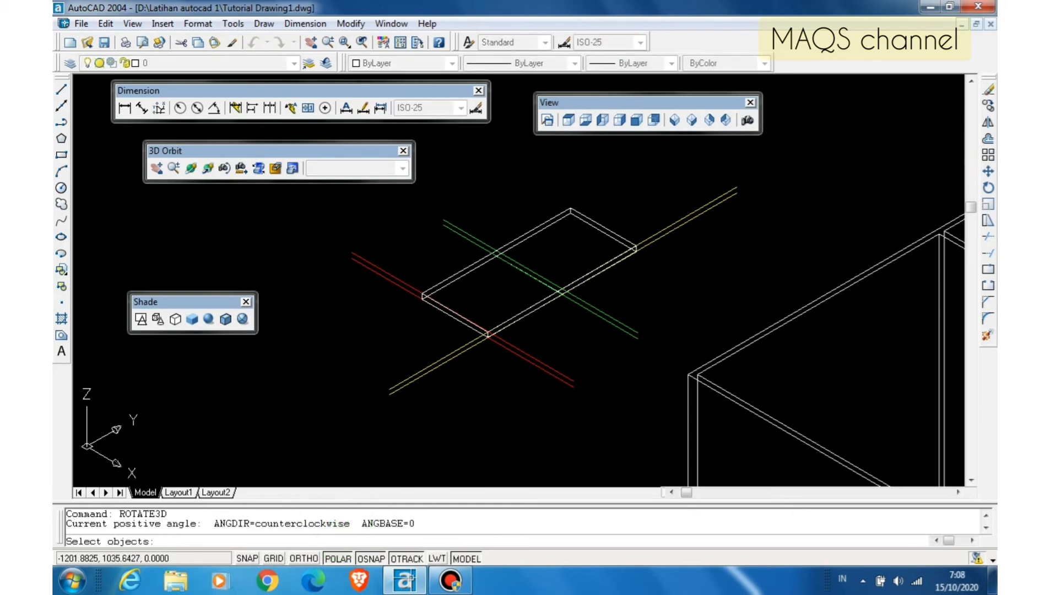
click(455, 274)
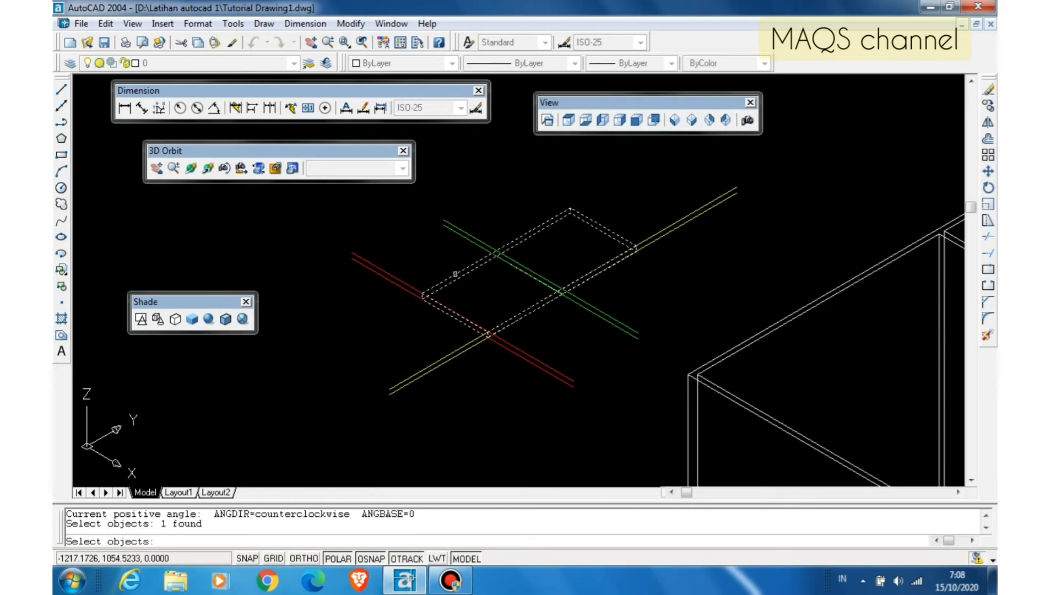
key(Return)
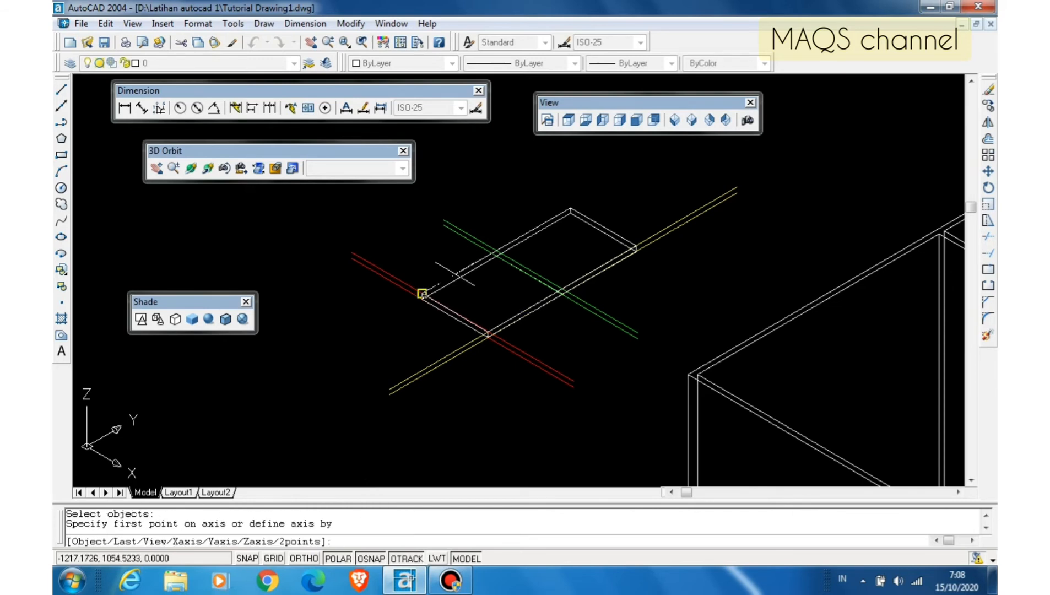
click(422, 295)
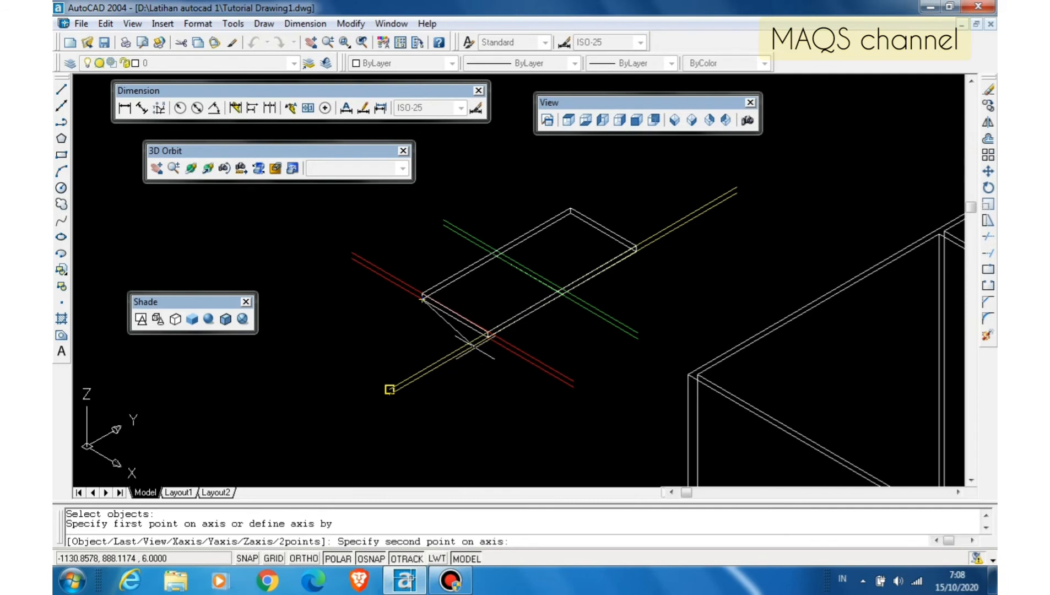
click(488, 337)
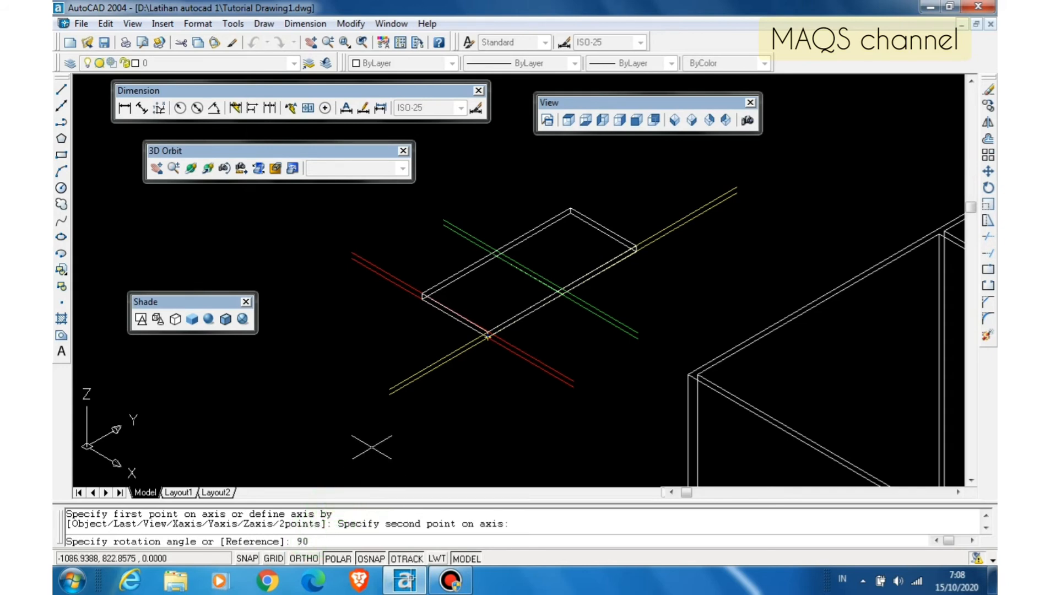
key(Return)
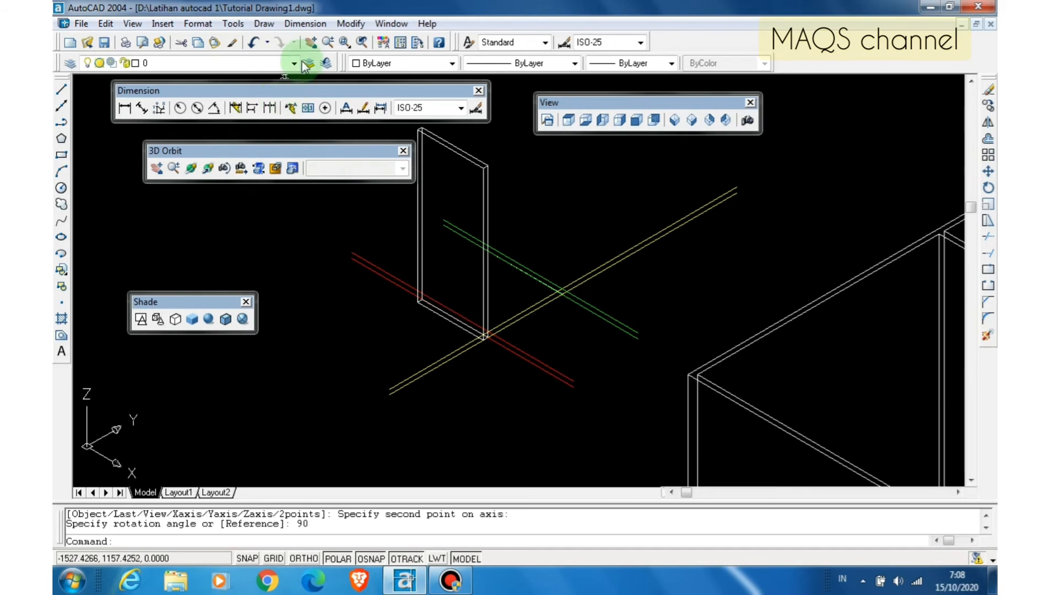
- Copy the upright panel from its bottom corner to the house model, just outside the wall where KAMAR 1 meets RUANG TAMU
click(327, 43)
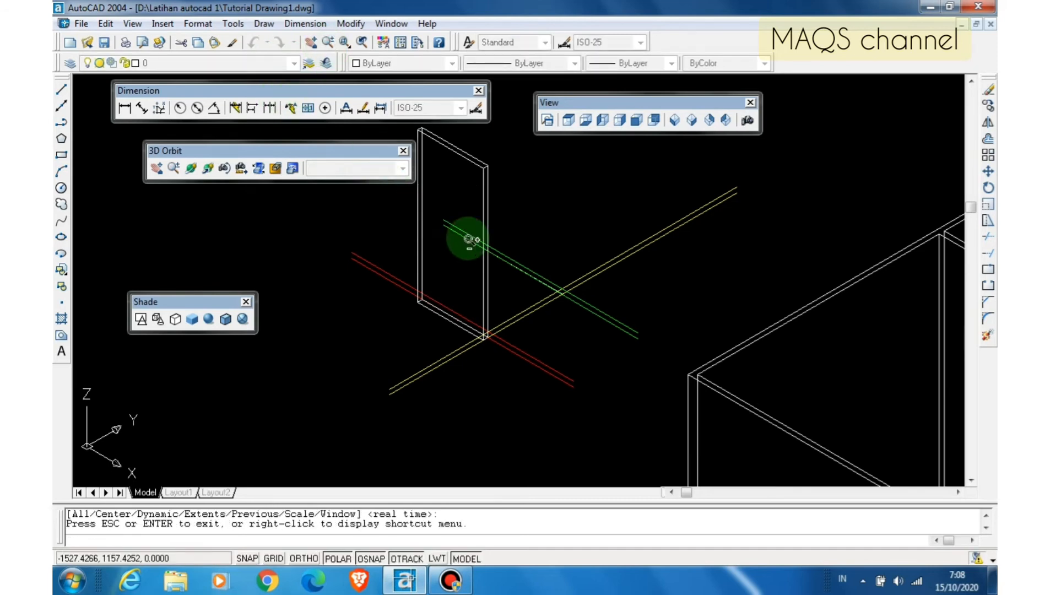
drag(488, 257, 487, 474)
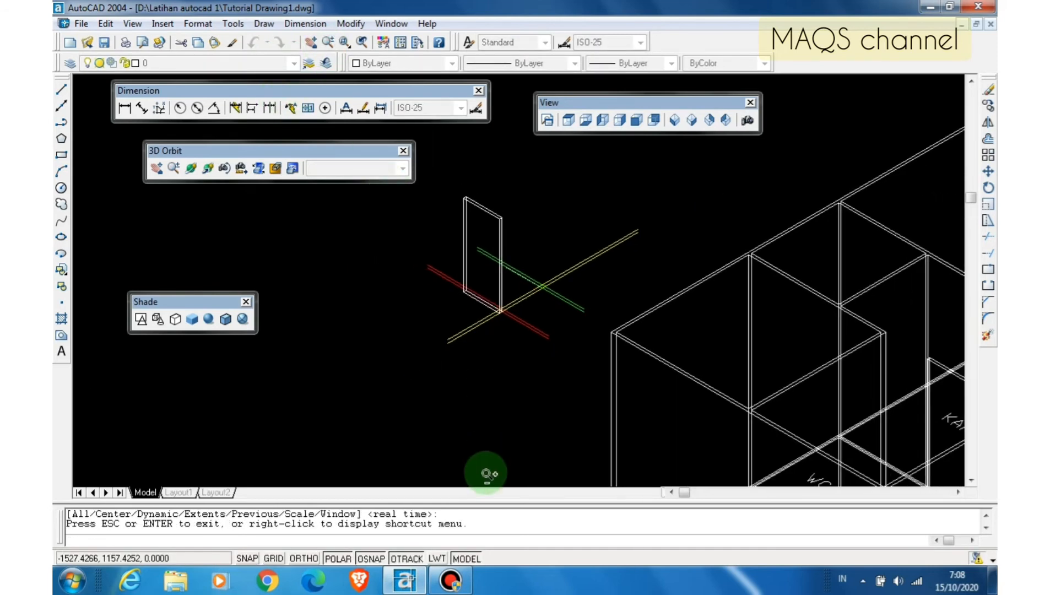
drag(534, 260, 532, 387)
drag(542, 298, 539, 347)
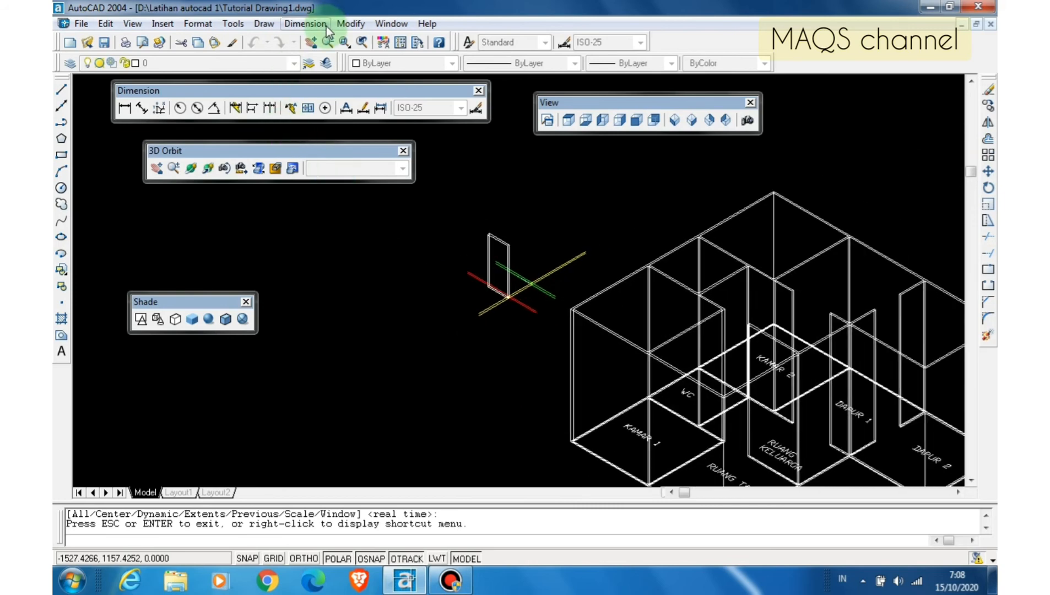
click(310, 42)
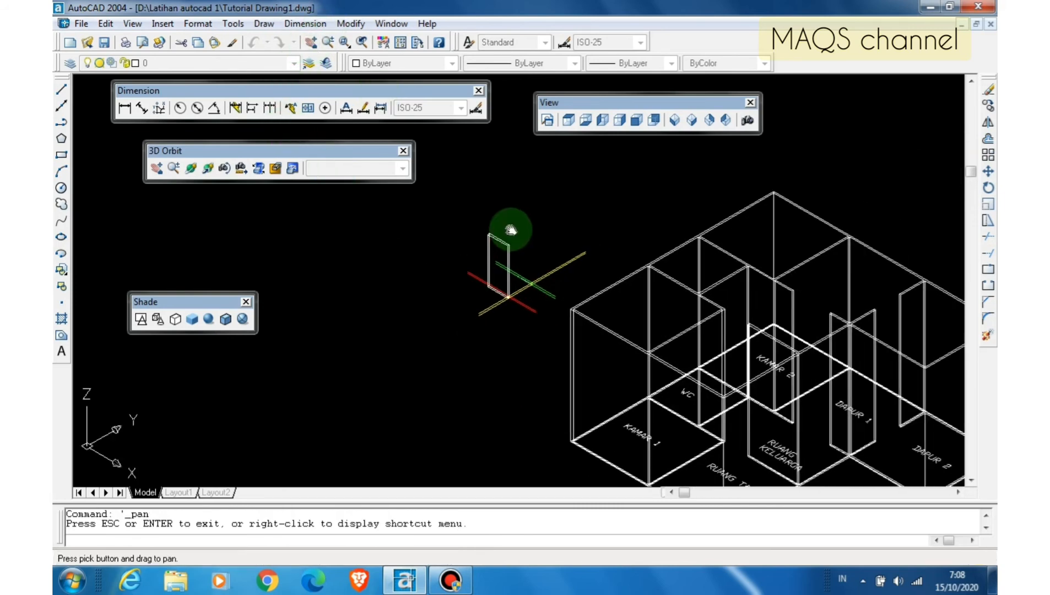
drag(677, 333, 539, 290)
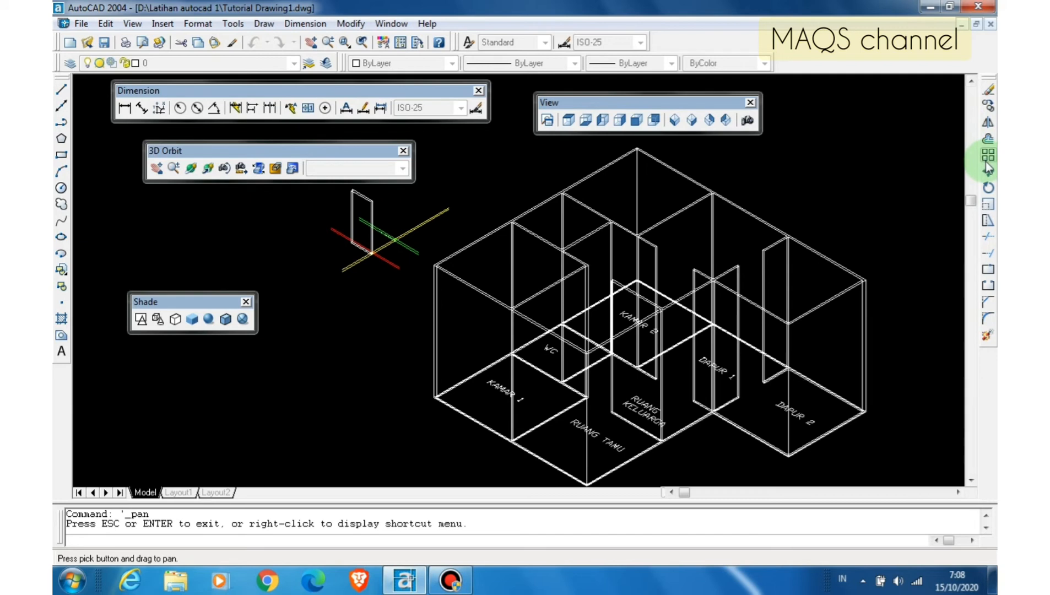
click(988, 107)
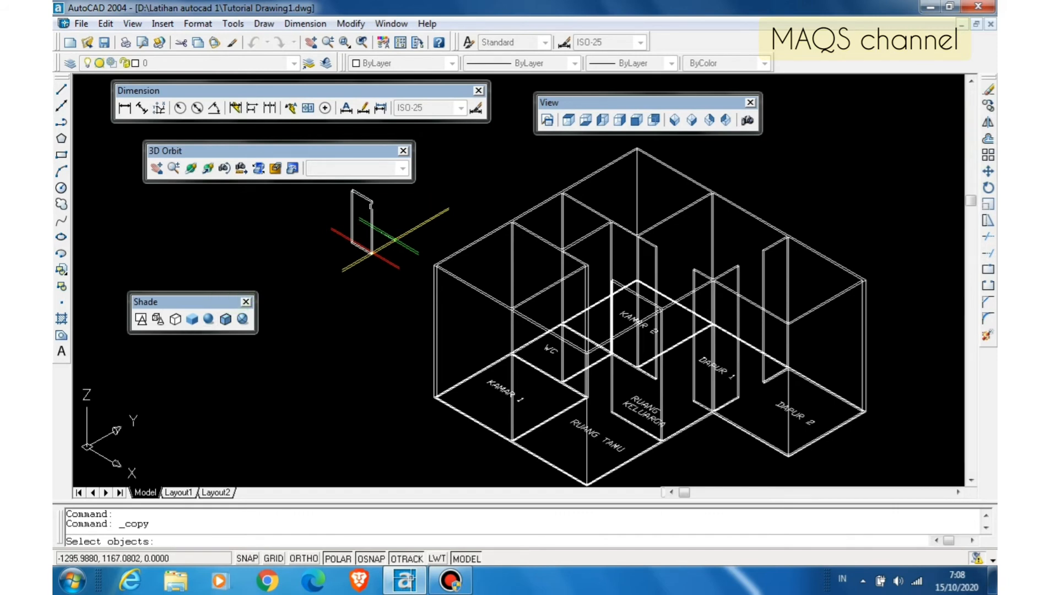
click(372, 226)
key(Return)
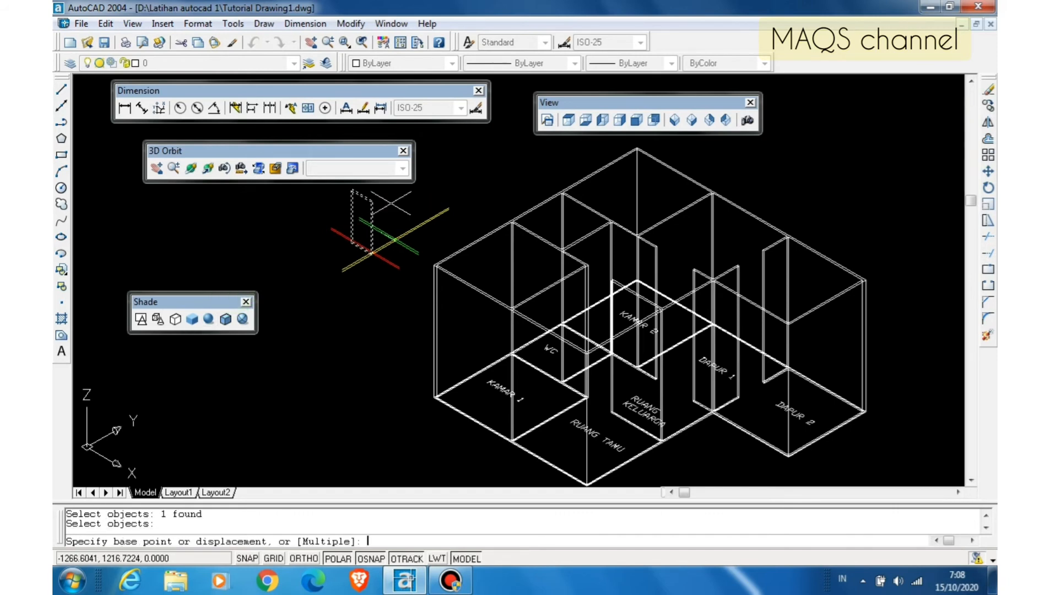
click(372, 252)
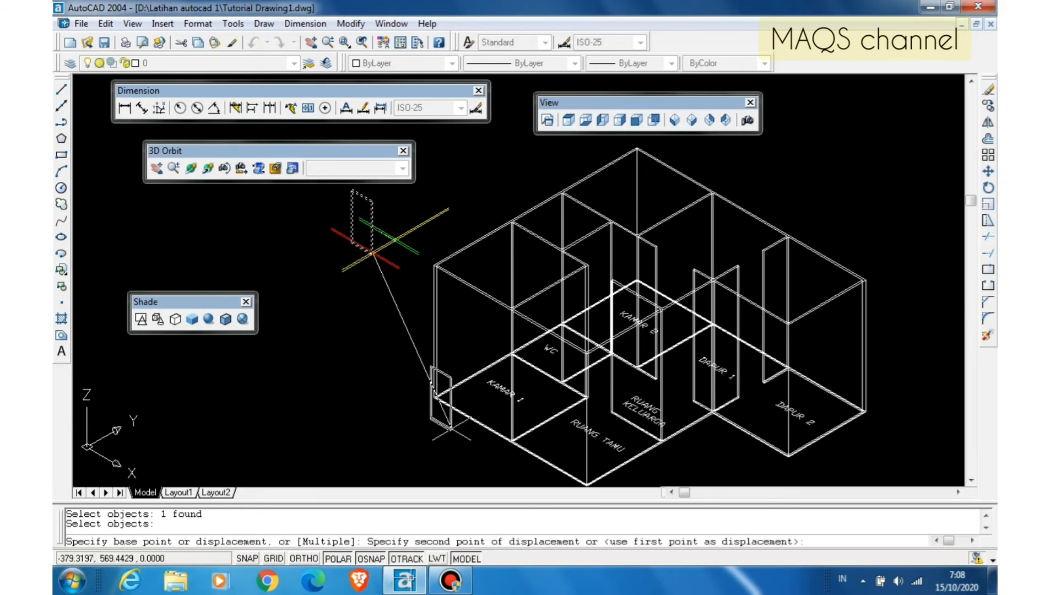
click(510, 464)
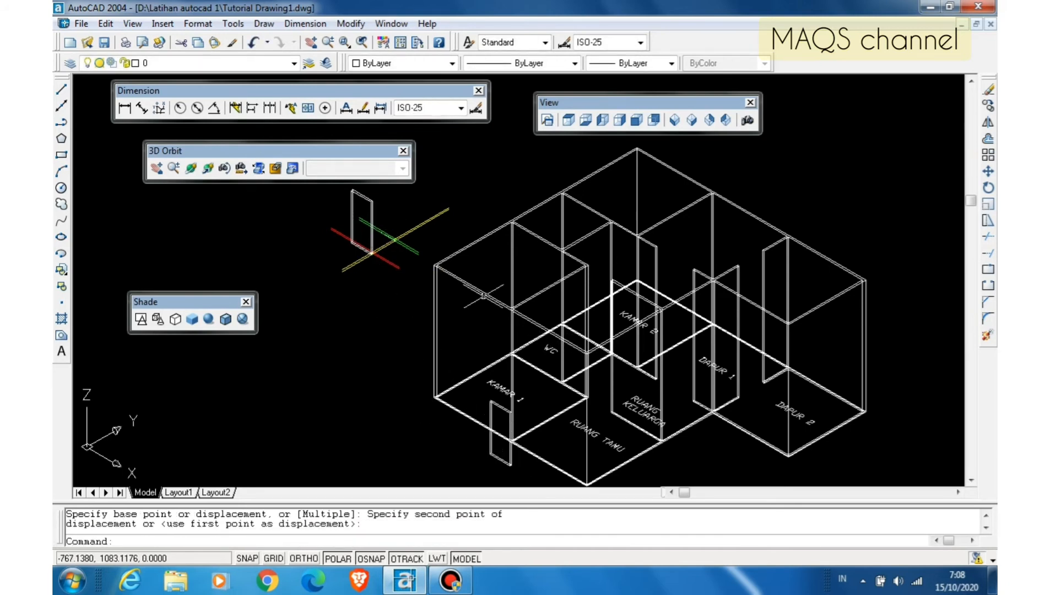
click(345, 41)
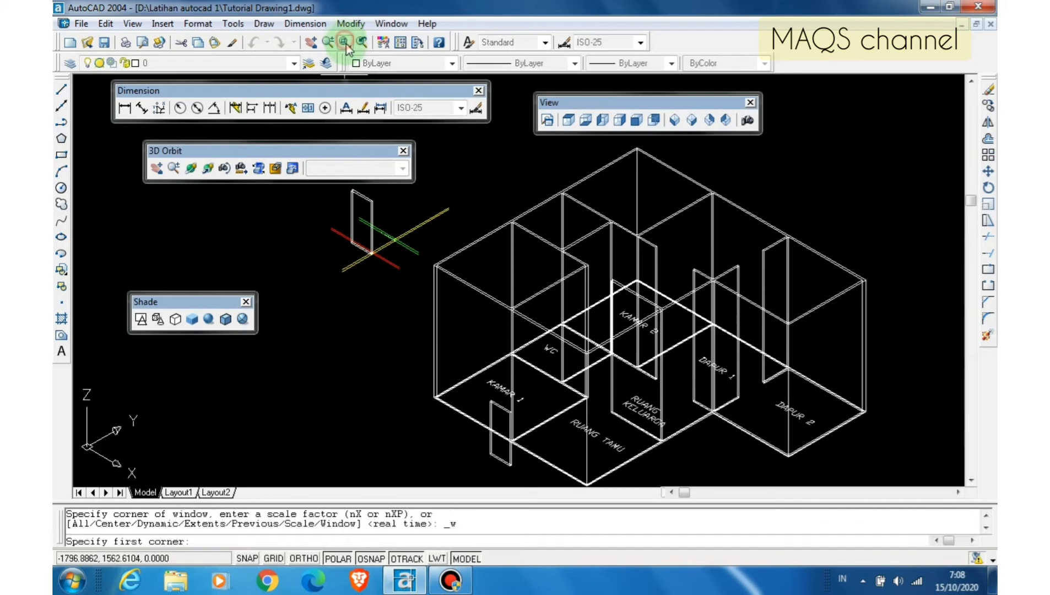
click(478, 389)
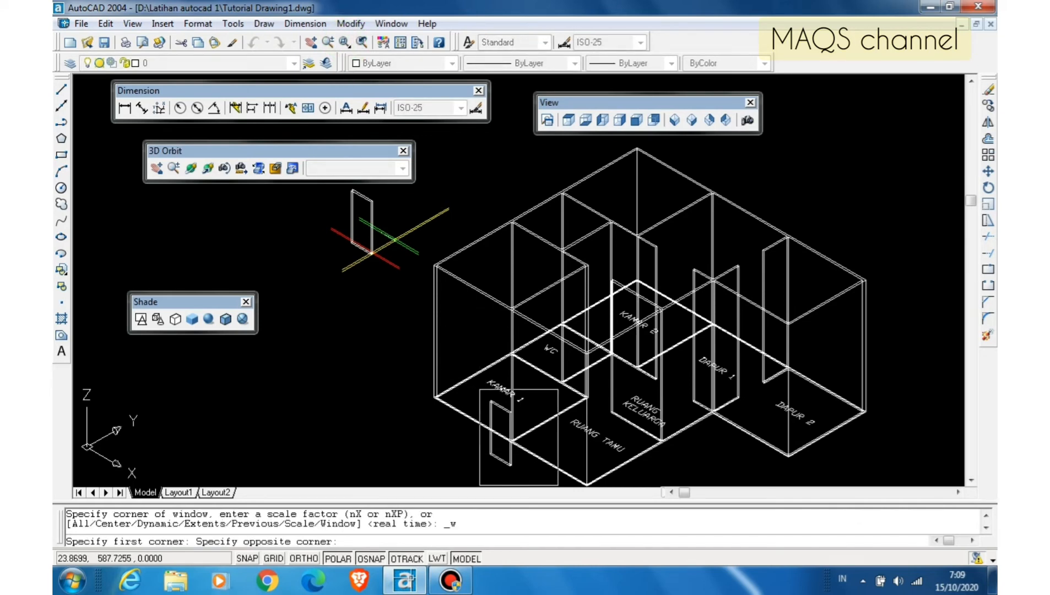
click(559, 486)
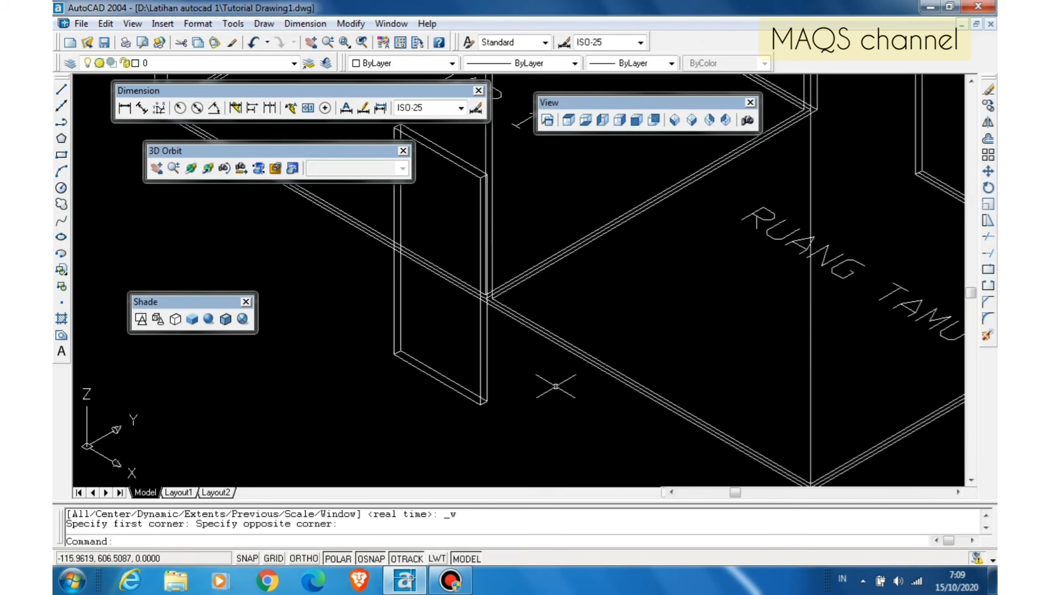
click(988, 171)
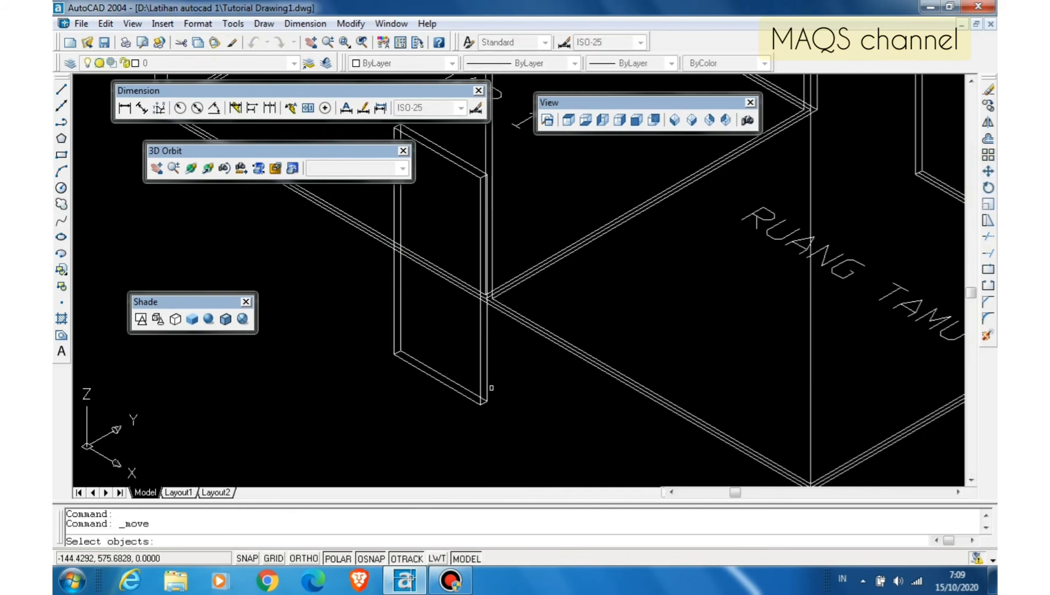
click(488, 388)
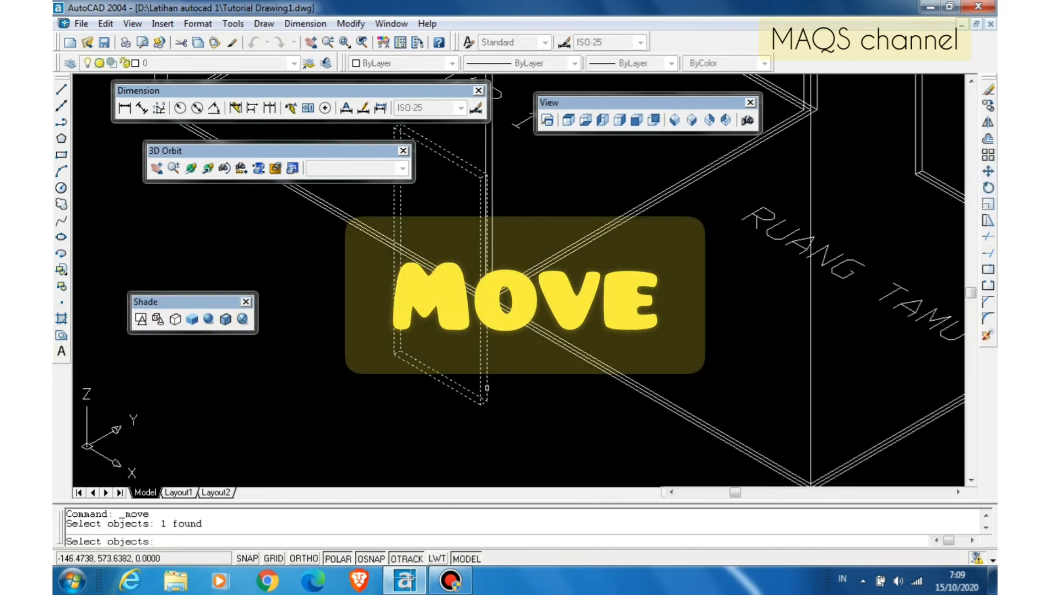
key(Return)
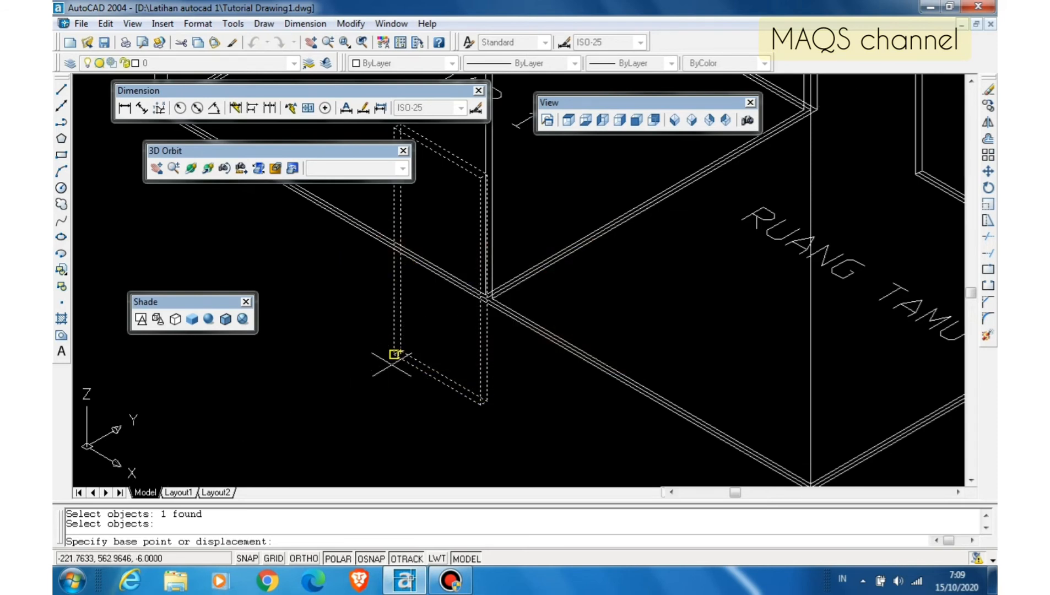
key(Escape)
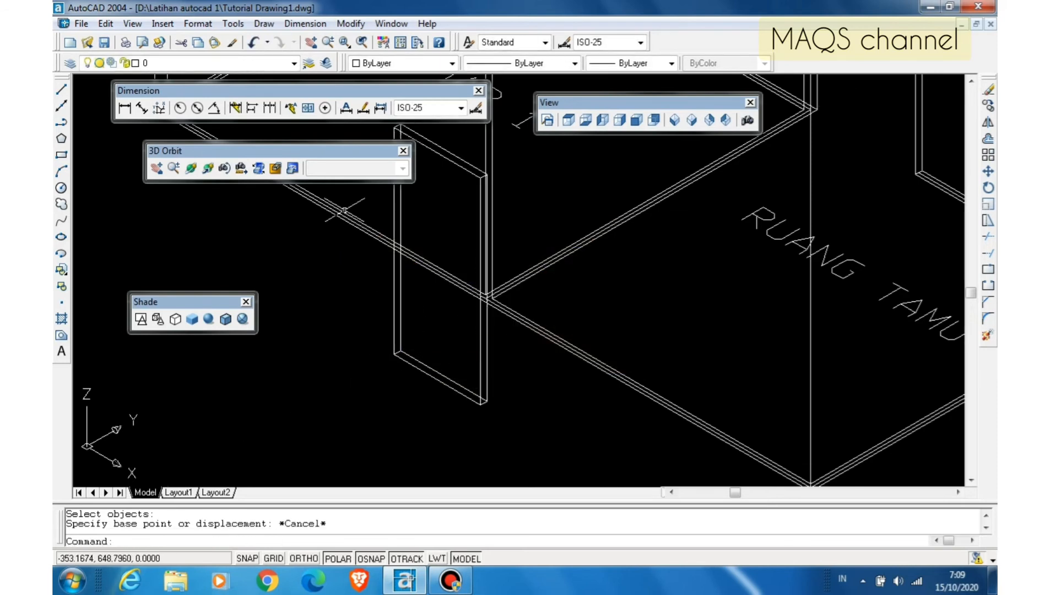
- Move the upright panel from its inner bottom corner to the wall corner where KAMAR 1 meets RUANG TAMU, placing it in the wall
click(330, 42)
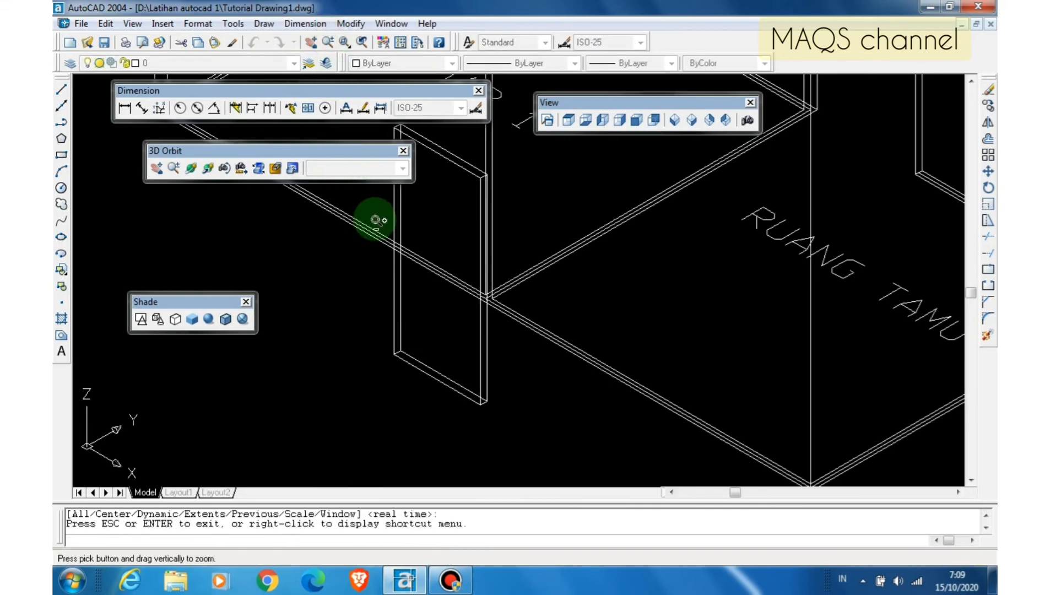
drag(396, 359, 387, 246)
drag(368, 342, 368, 235)
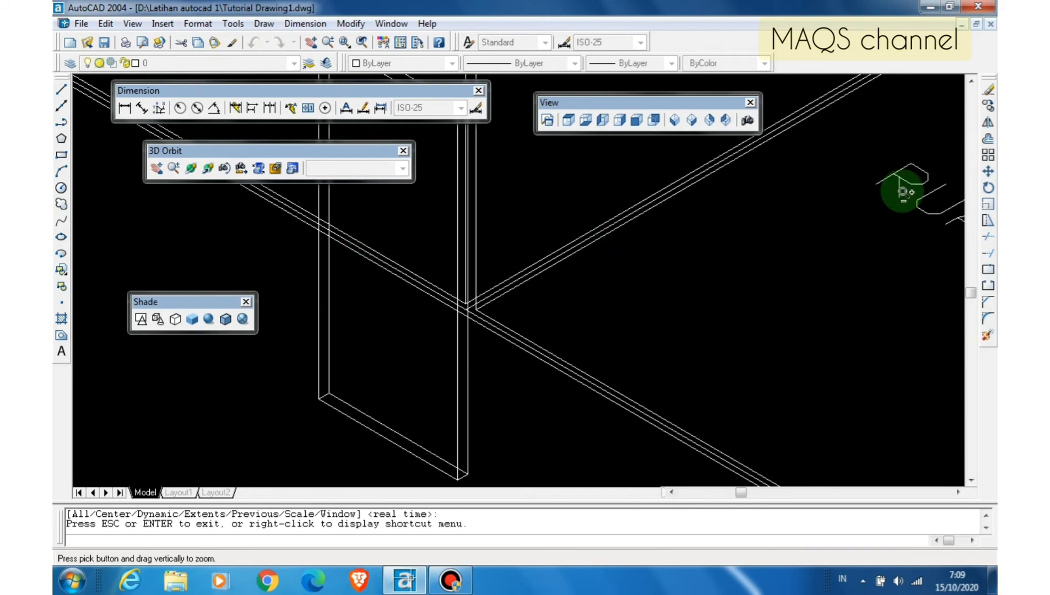
click(987, 172)
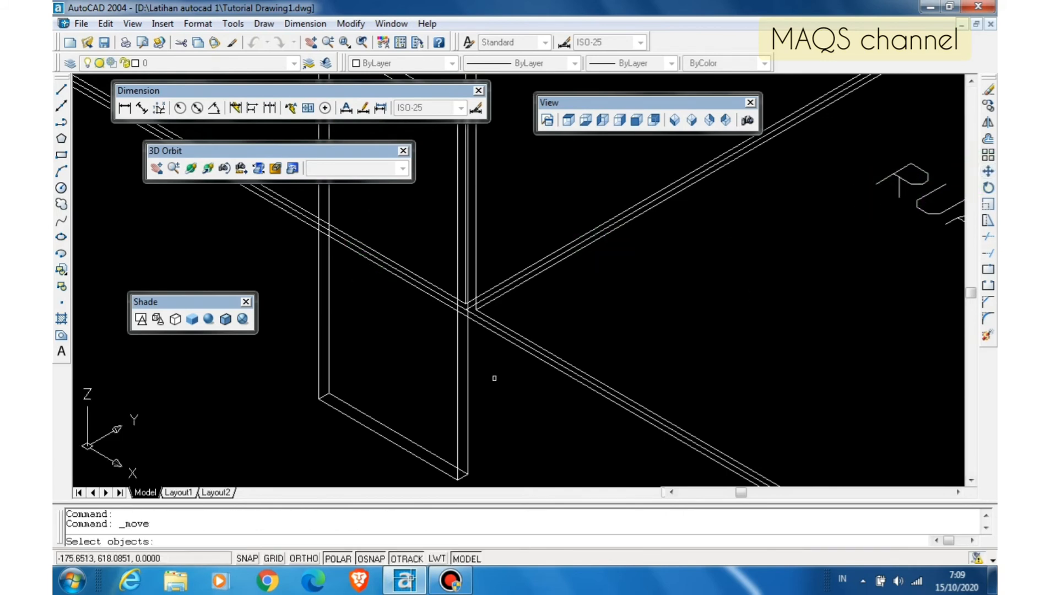
click(387, 426)
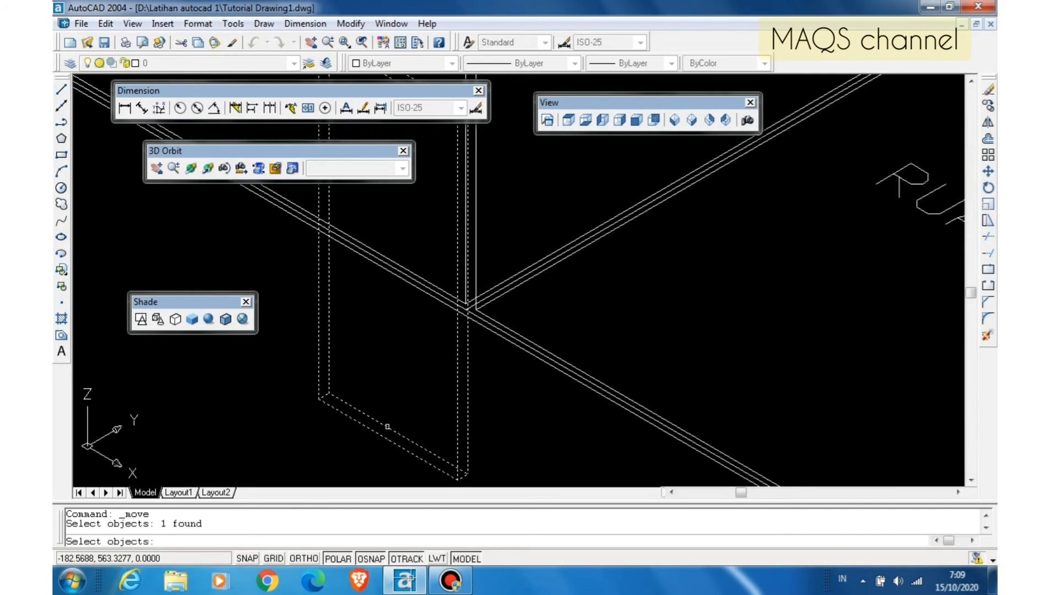
key(Return)
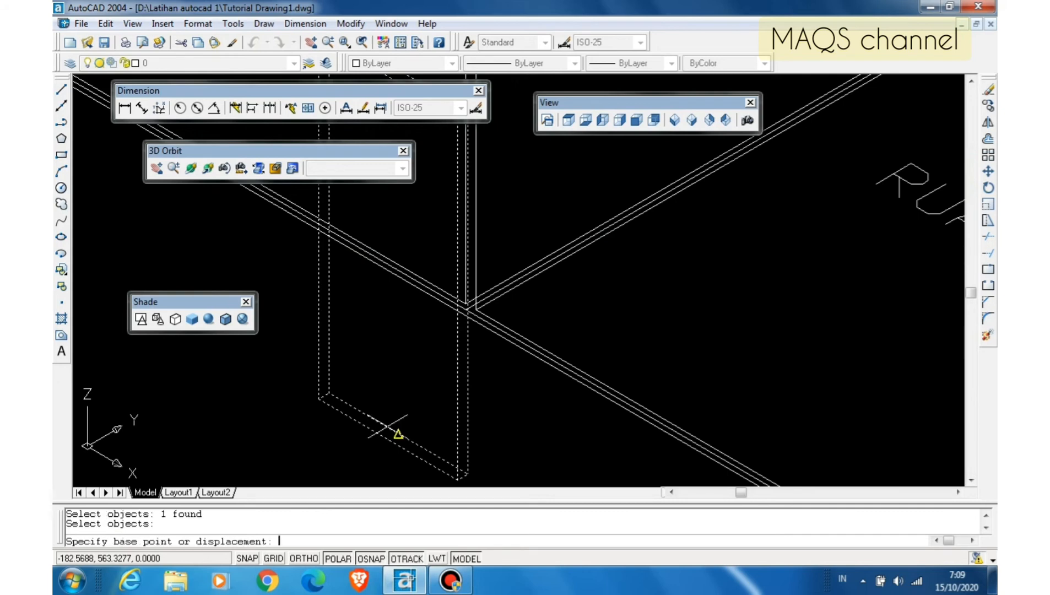
click(329, 393)
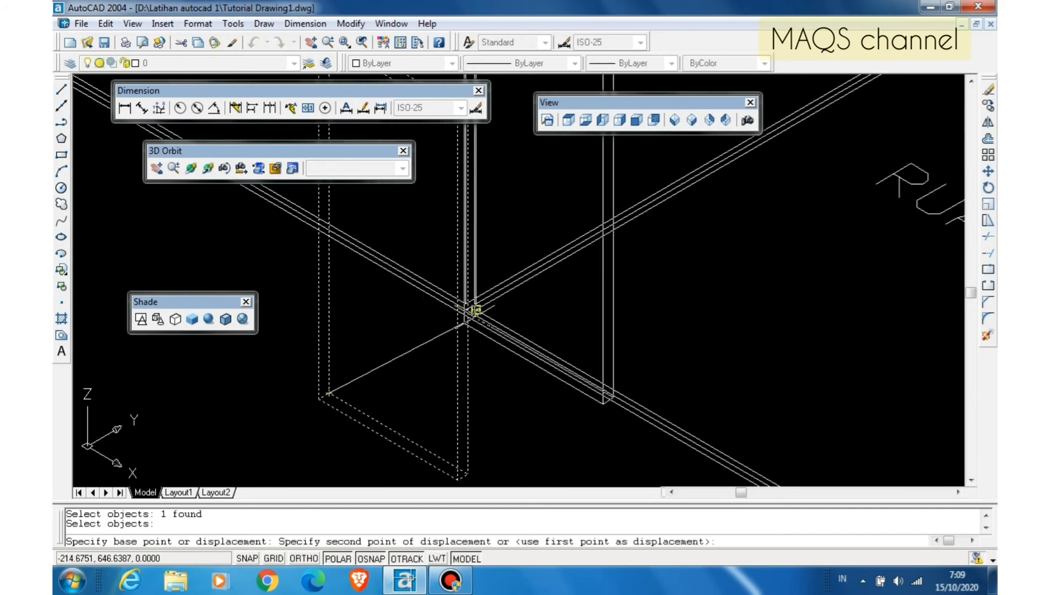
click(468, 307)
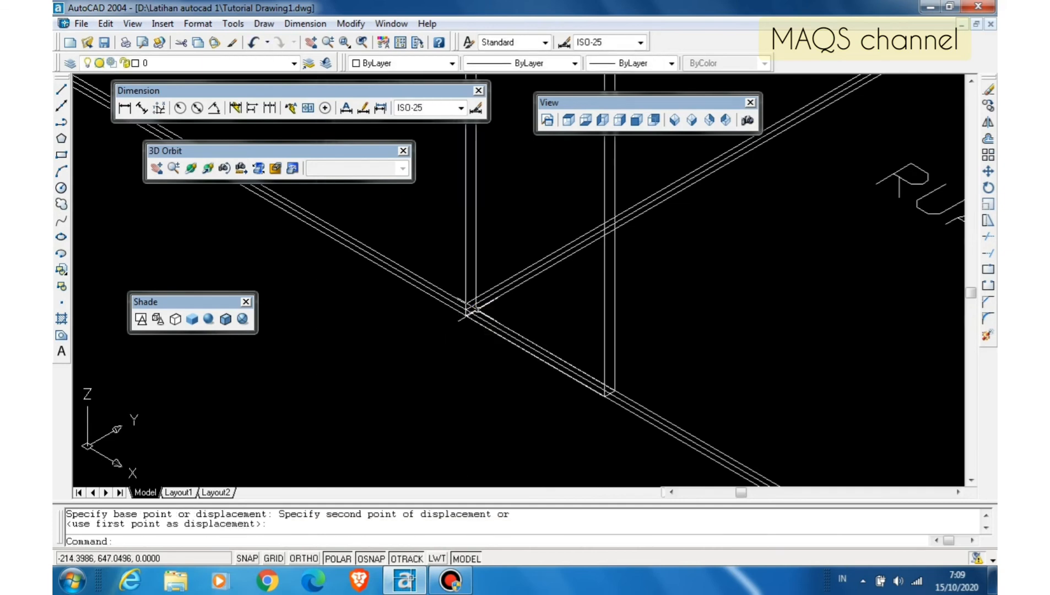
- Change the upright panel's color to Yellow
click(616, 319)
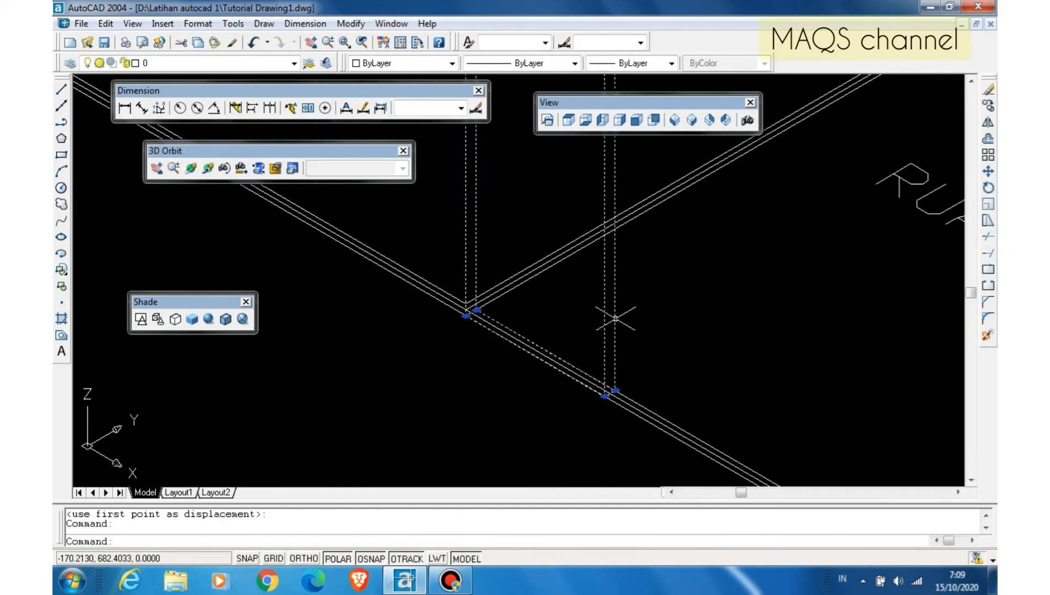
click(451, 64)
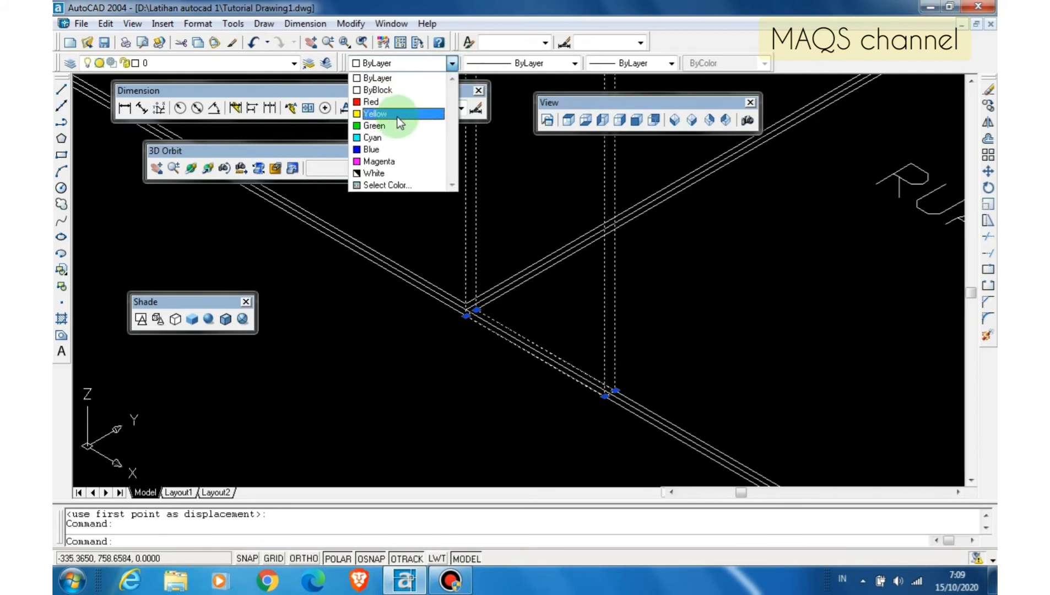
click(398, 115)
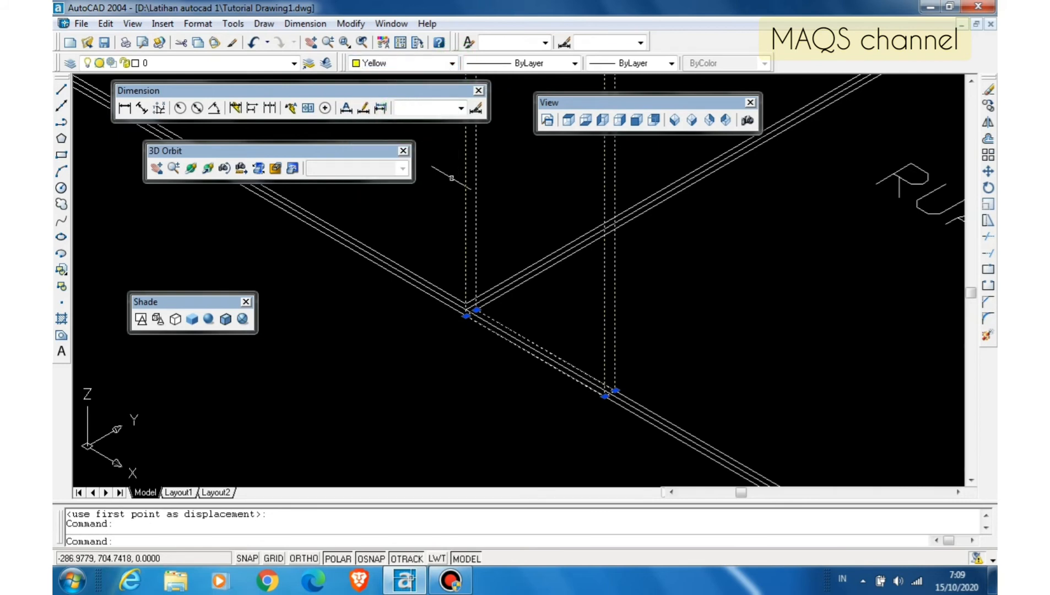
key(Escape)
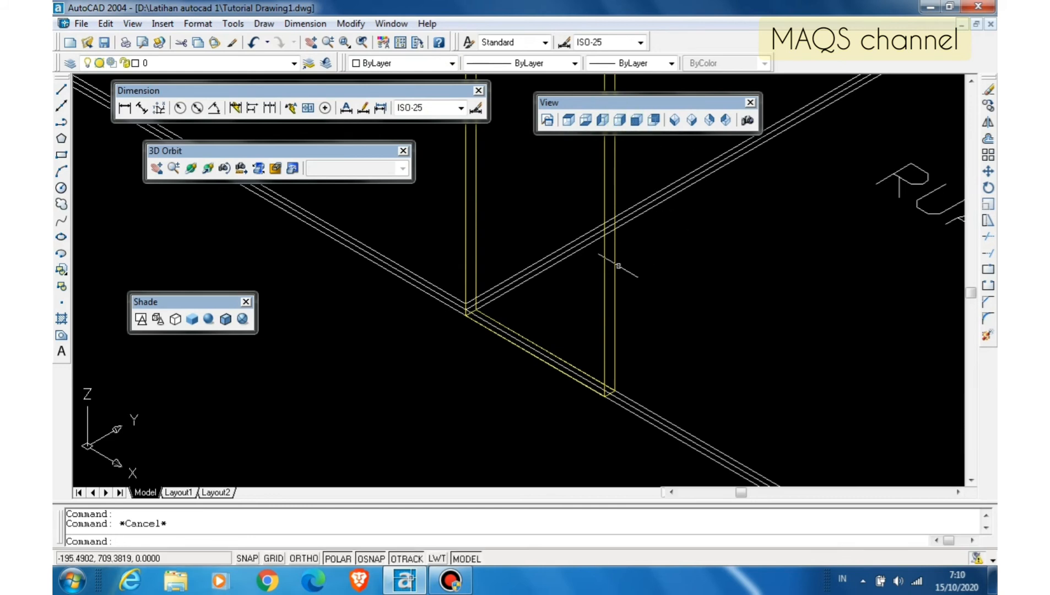
- Move the yellow panel 10 units along the wall in the positive X direction, away from the room corner
click(637, 120)
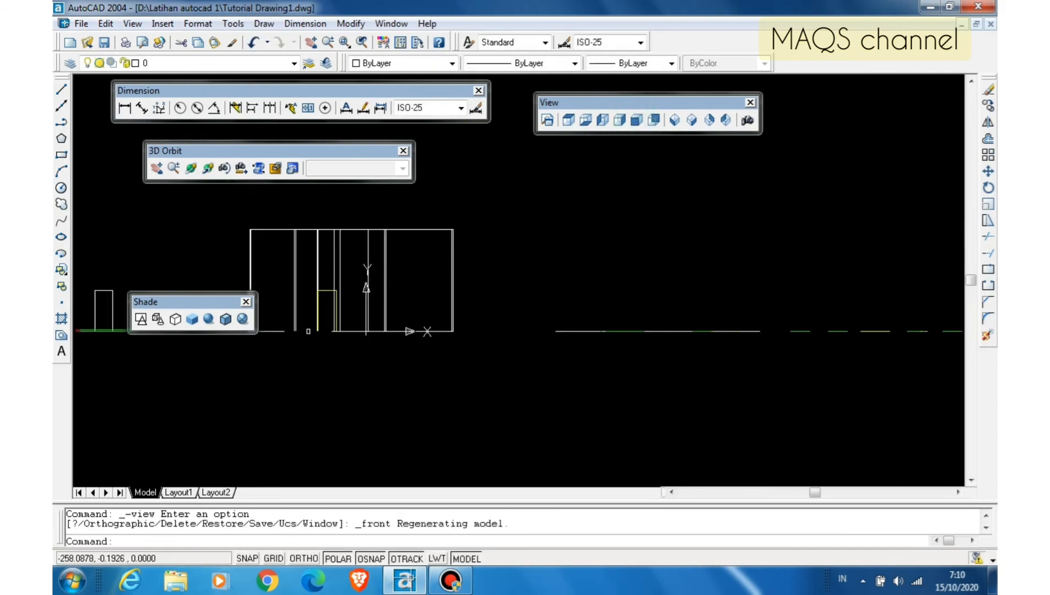
click(343, 43)
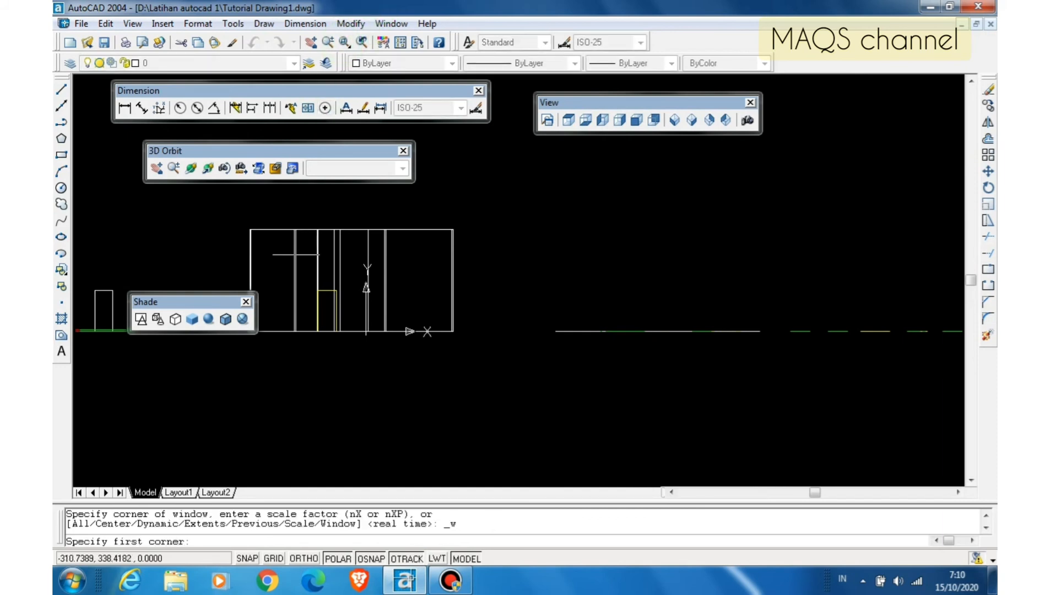
click(307, 273)
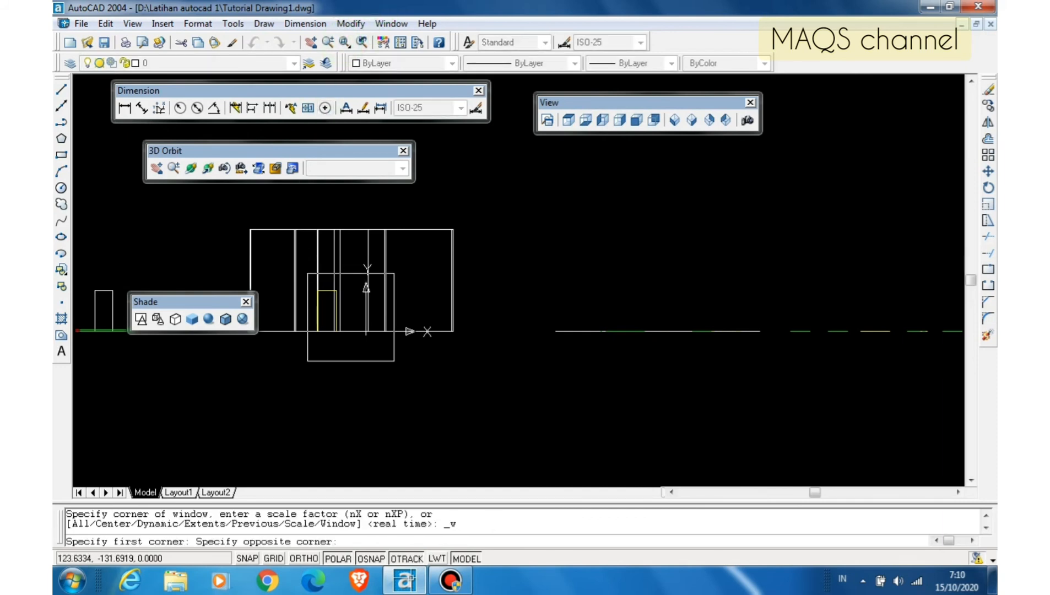
click(358, 360)
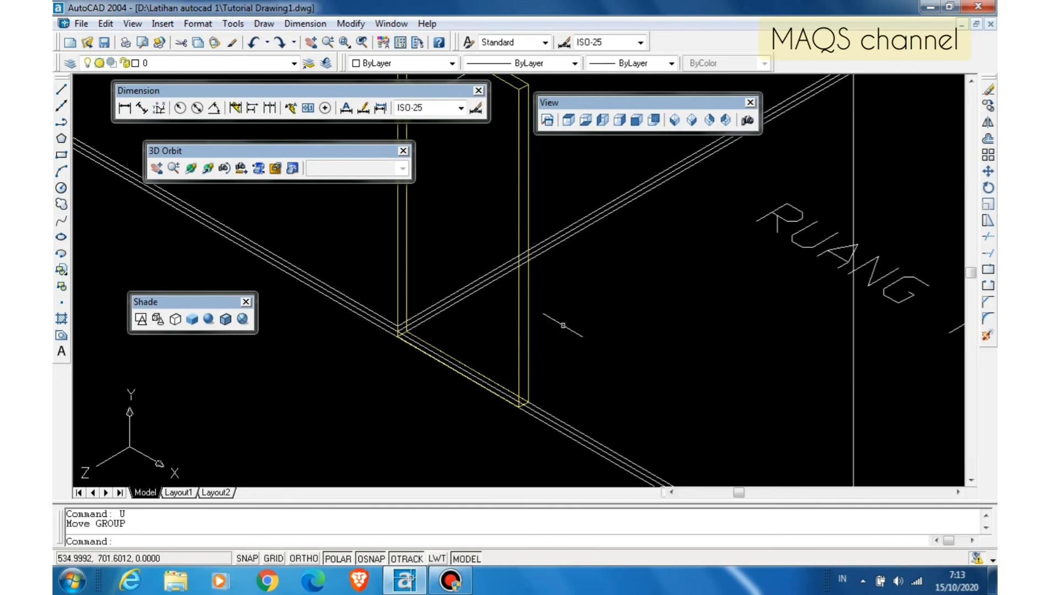
click(988, 174)
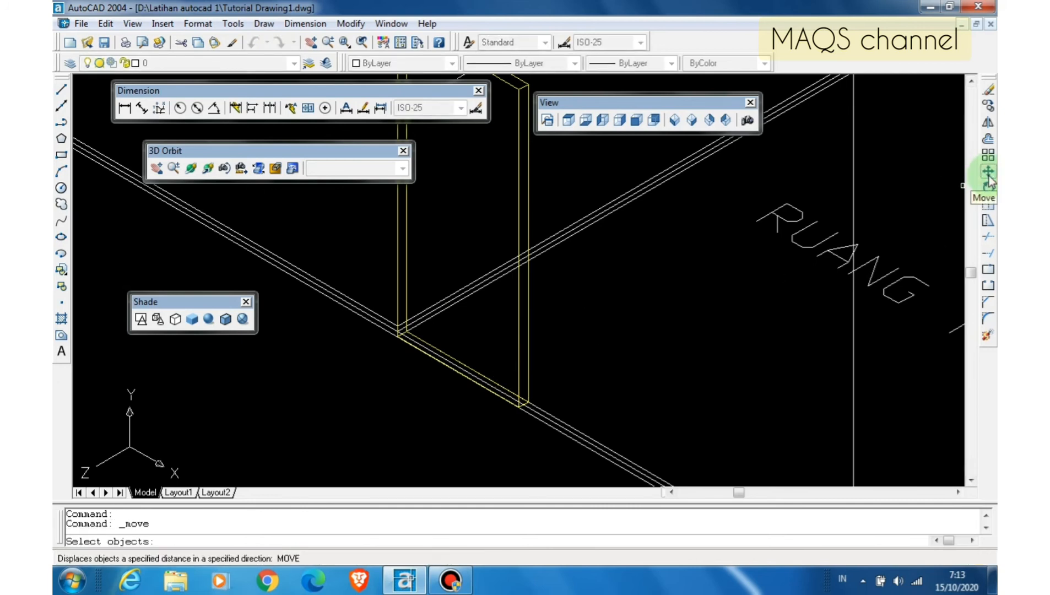
click(528, 350)
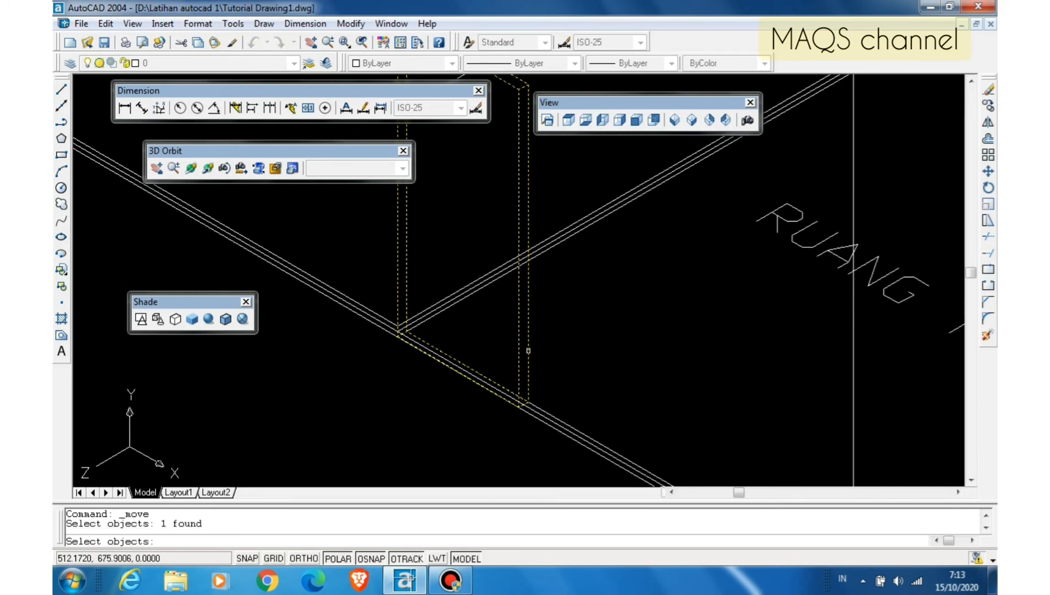
key(Return)
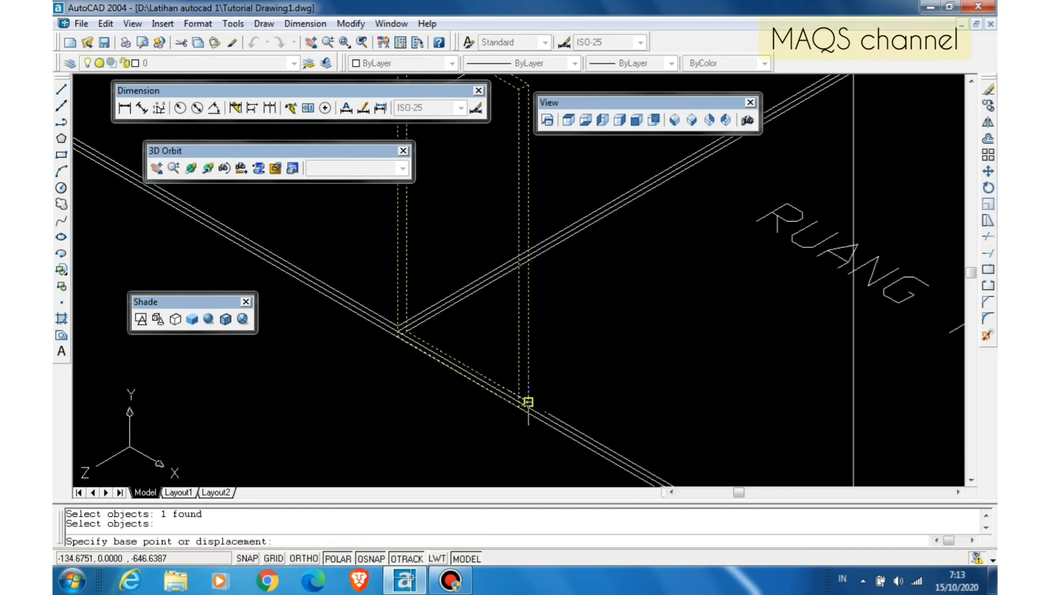
click(528, 403)
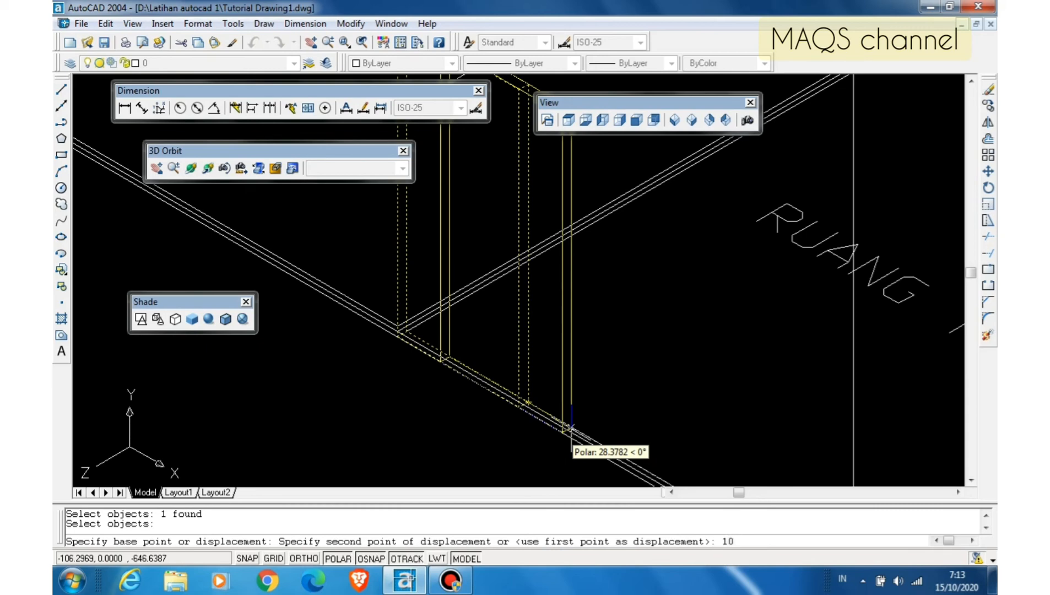
key(Return)
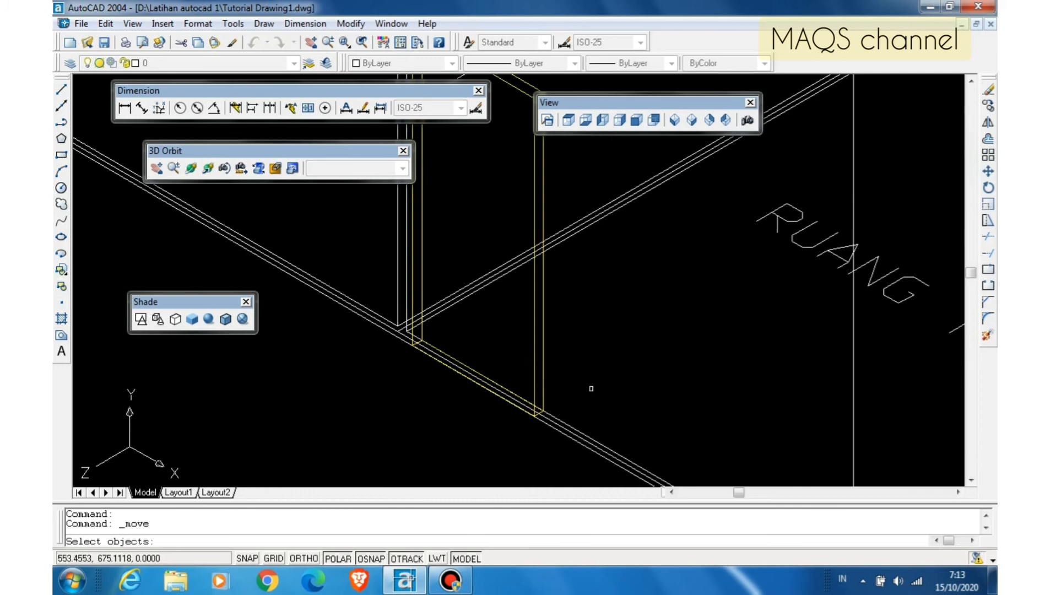
- Move the yellow panel 10 units outward, perpendicular to the outer wall
click(543, 370)
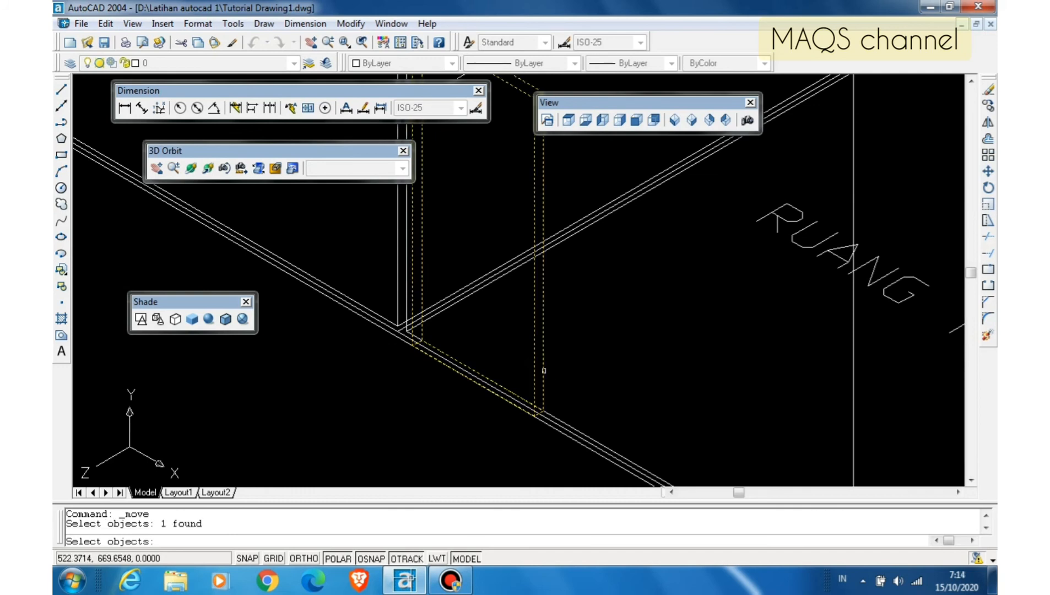
key(Return)
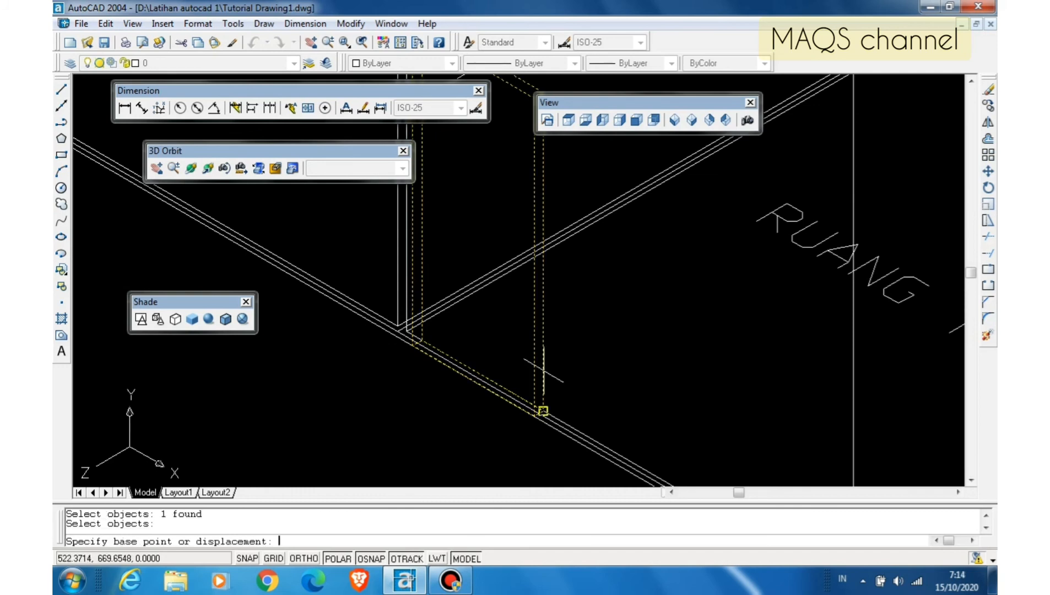
click(534, 417)
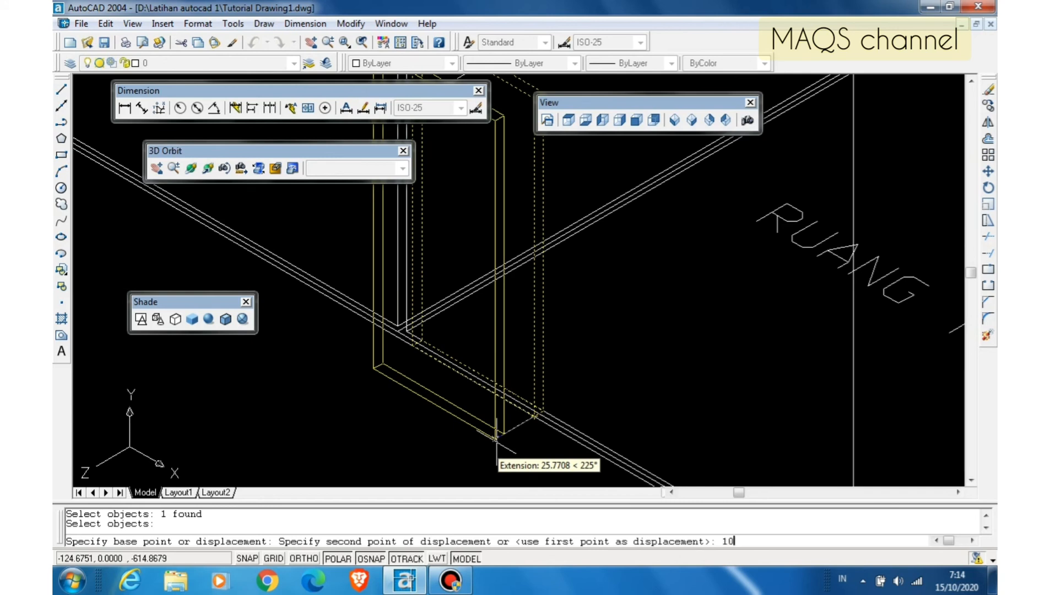
key(Return)
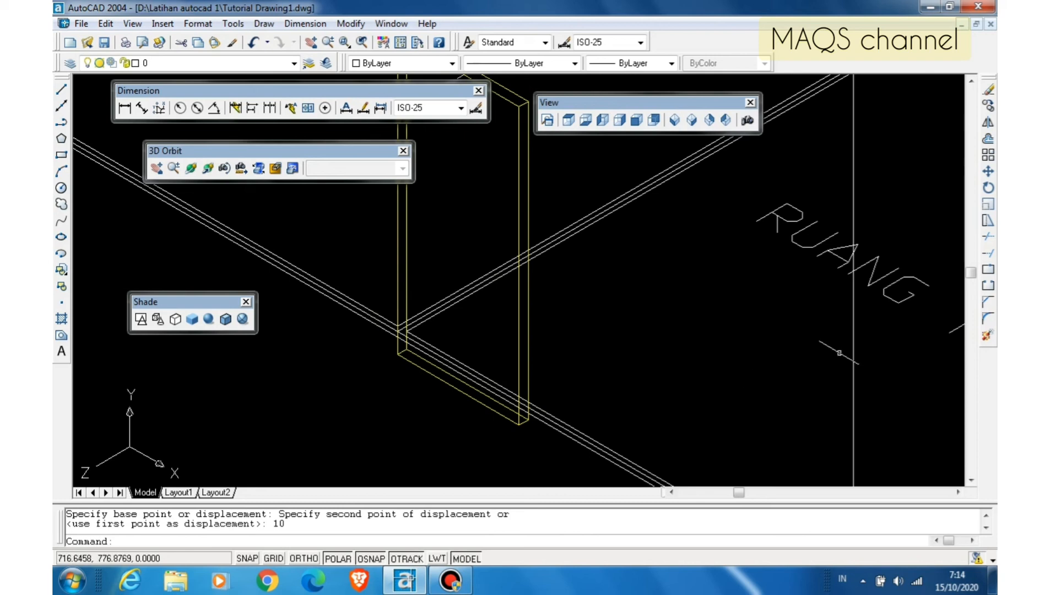
- Move the yellow panel 10 units inward, back into the wall
click(988, 172)
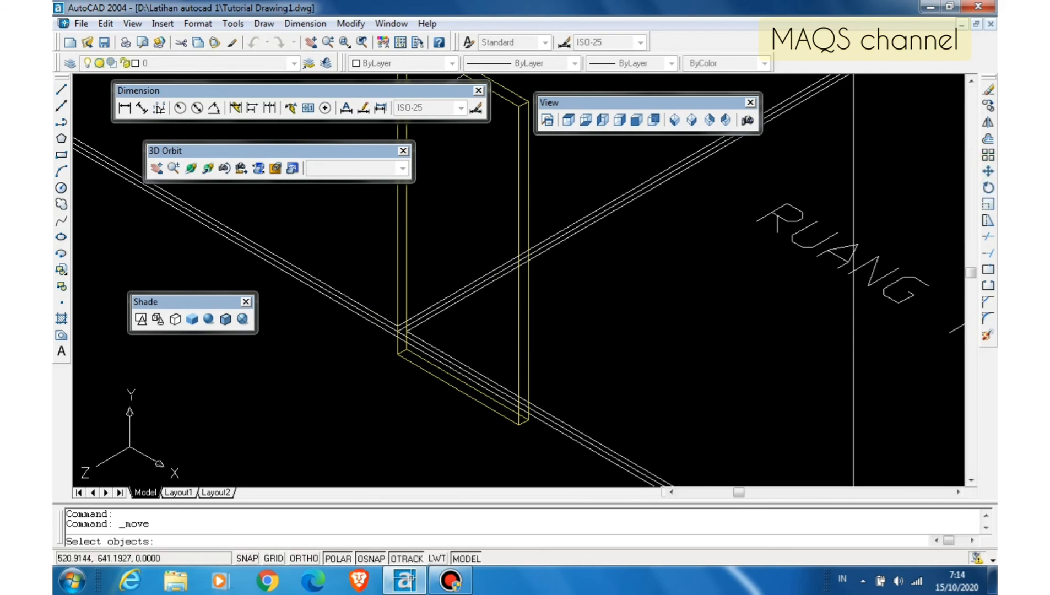
click(518, 422)
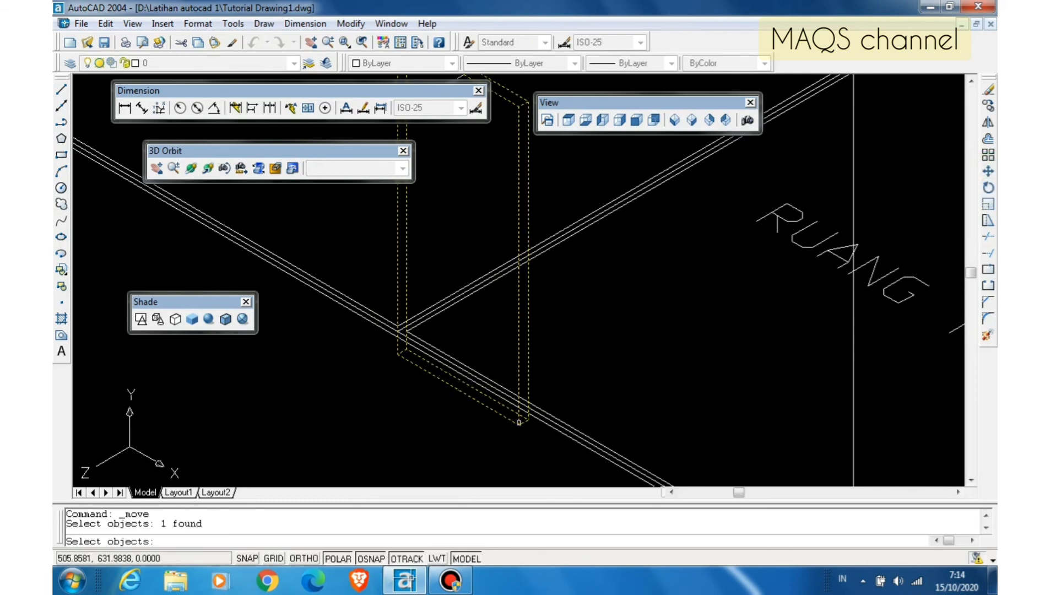
key(Return)
click(528, 420)
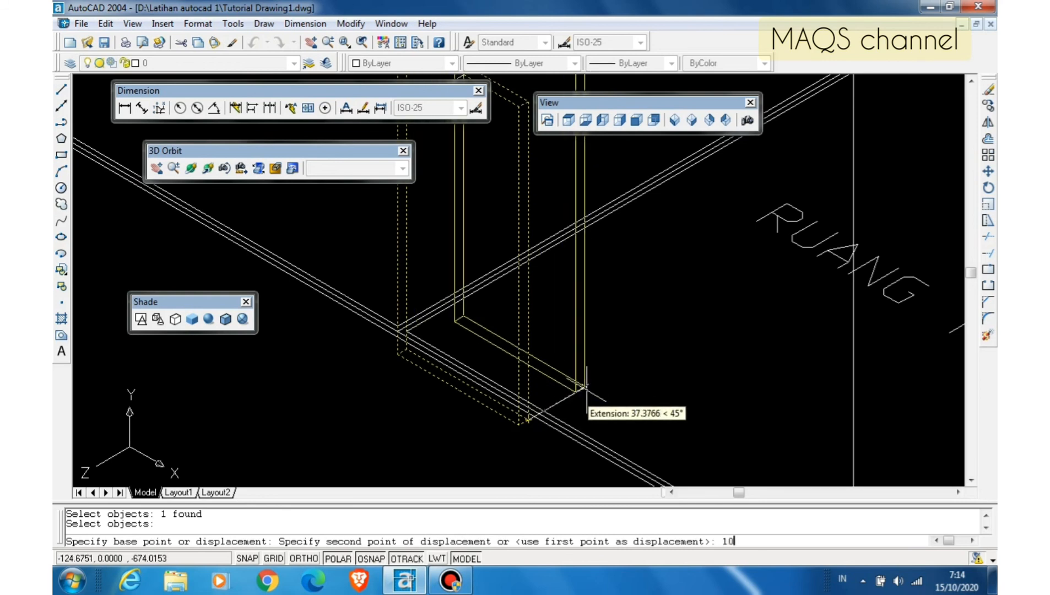
key(Return)
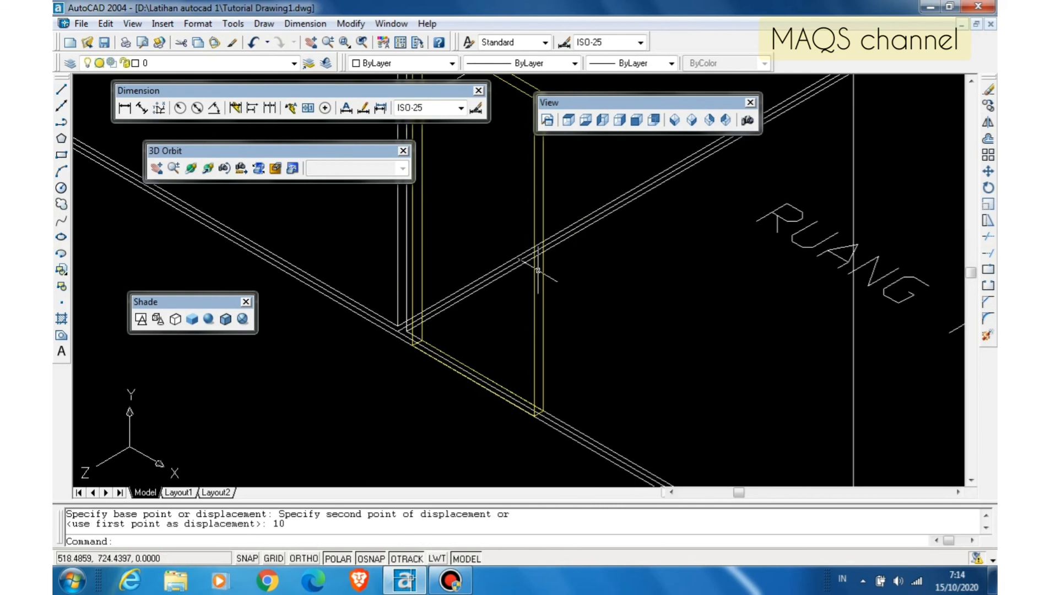
- Preview the panel and wall in flat, flat-with-edges and hidden shading, and return to 2D wireframe
middle_drag(538, 270, 554, 301)
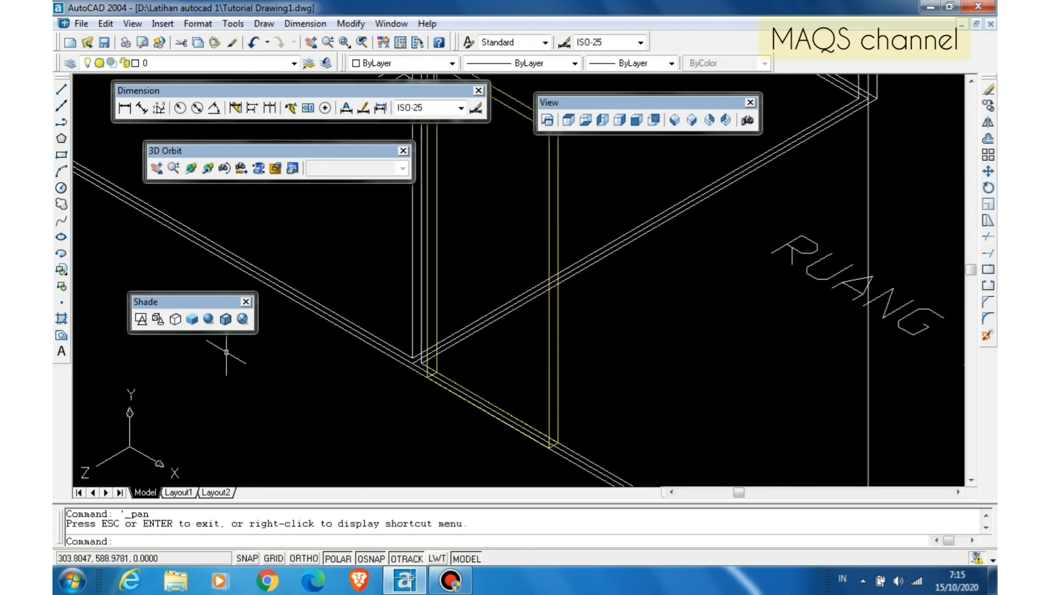
click(191, 319)
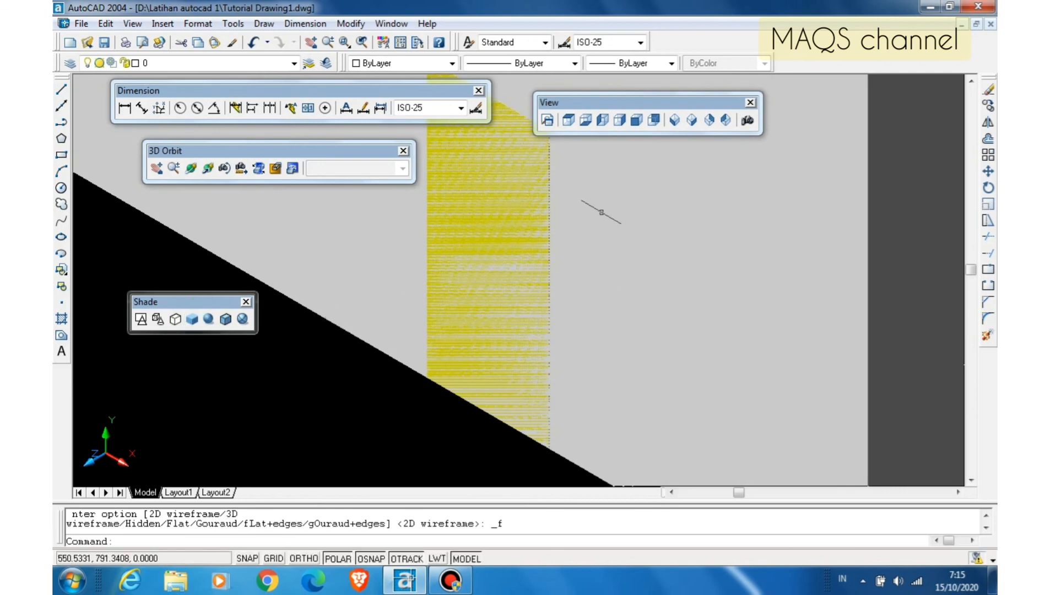
click(225, 319)
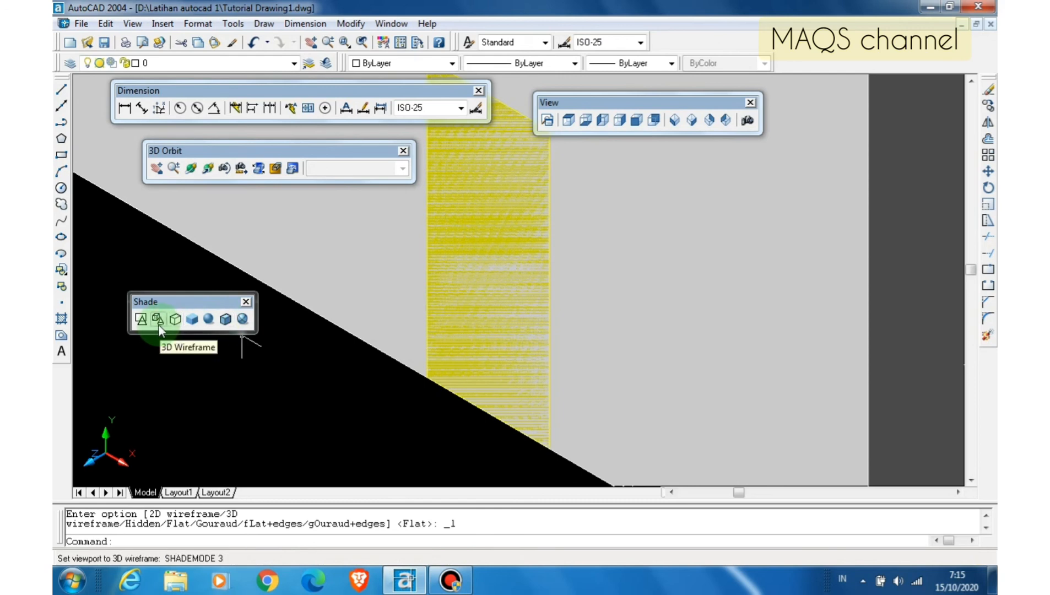
click(175, 319)
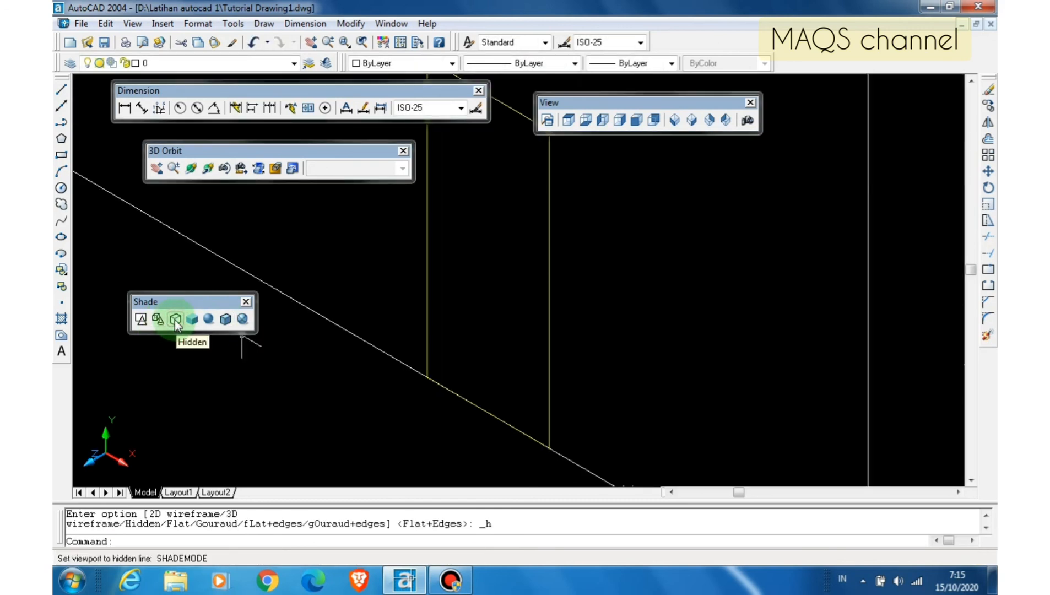
click(141, 321)
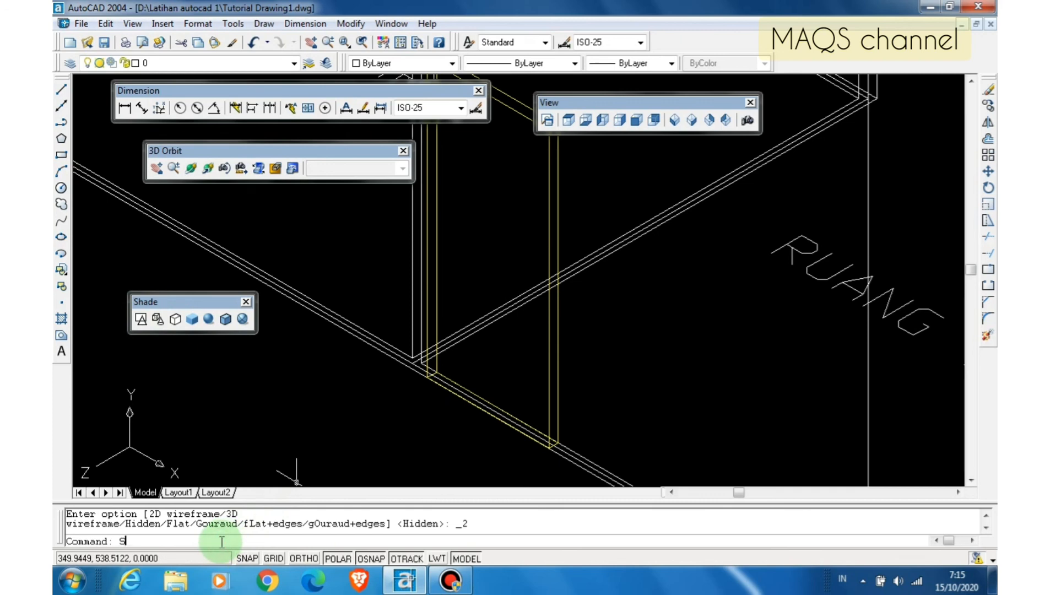
- Subtract the upright yellow panel from the house wall to cut a door opening beside the room corner
text(ACT)
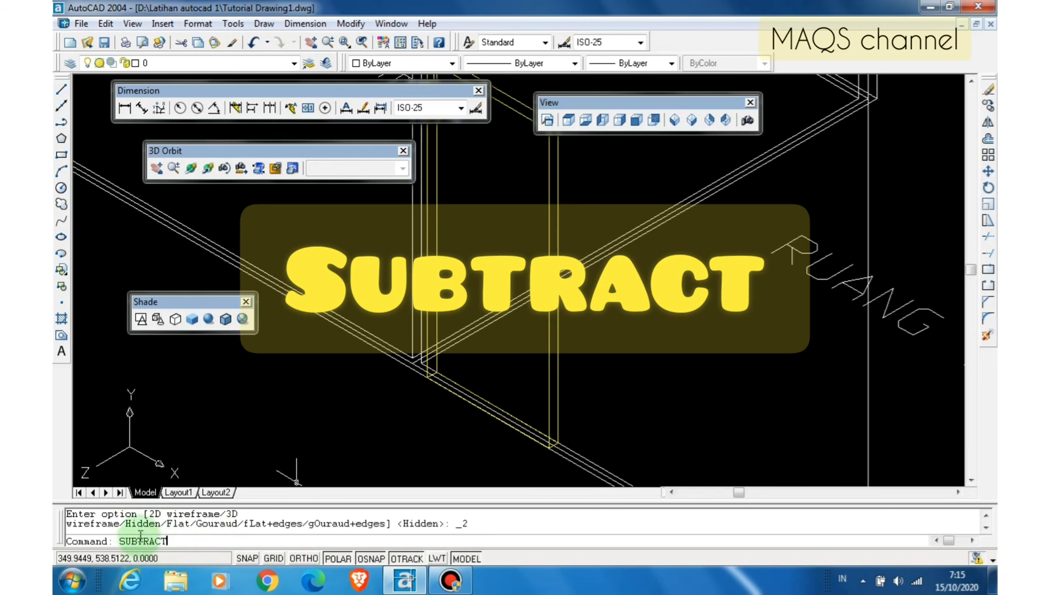
key(Return)
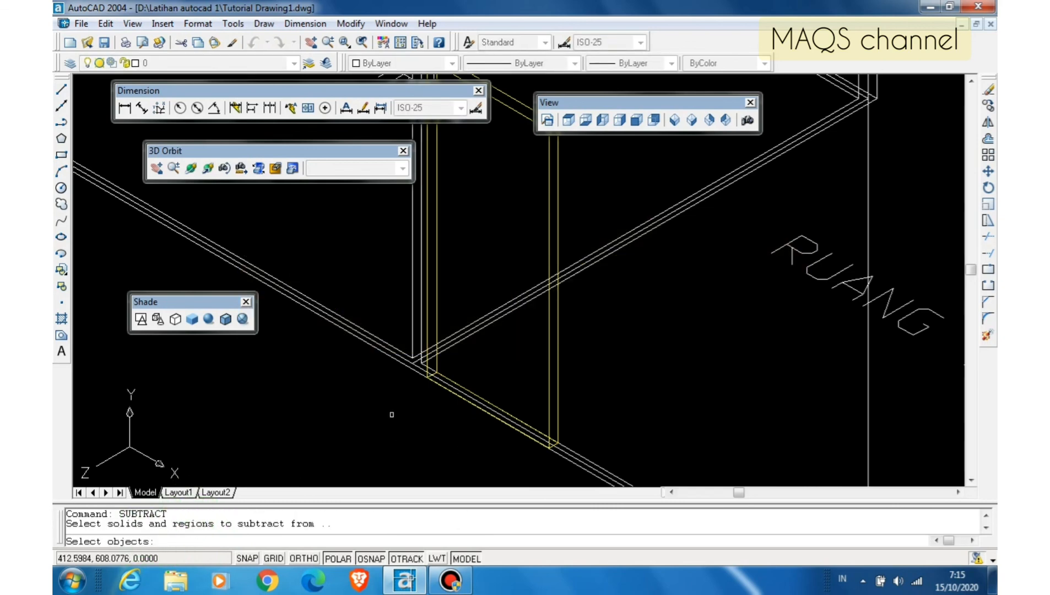
click(401, 363)
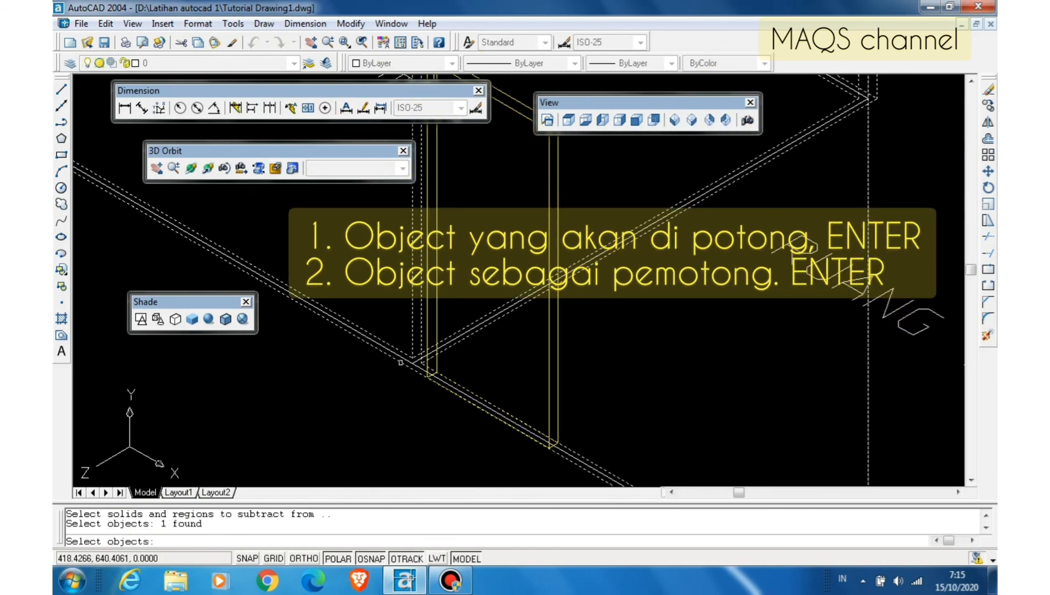
key(Return)
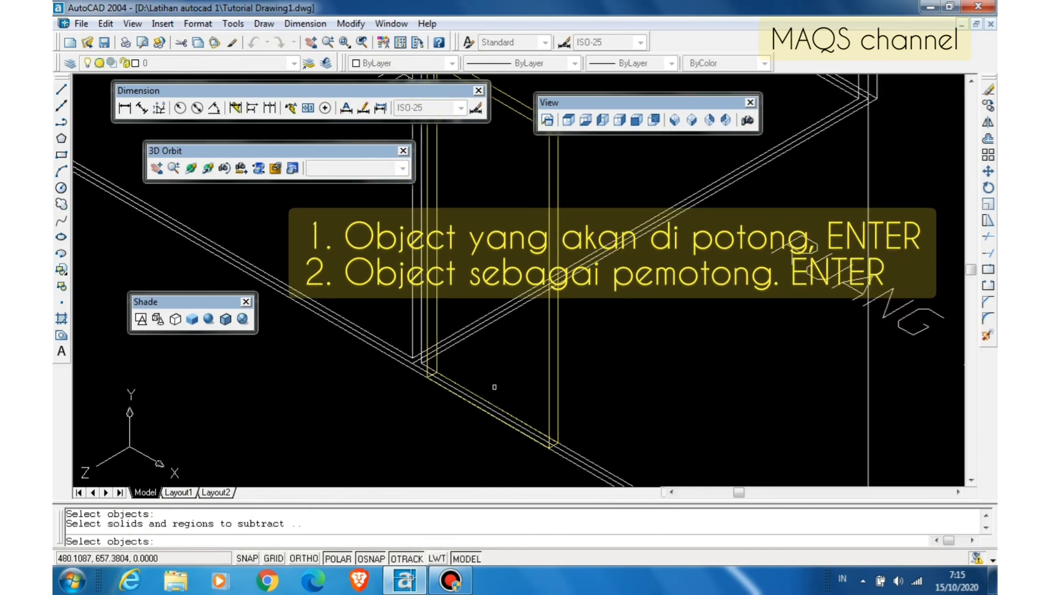
click(549, 391)
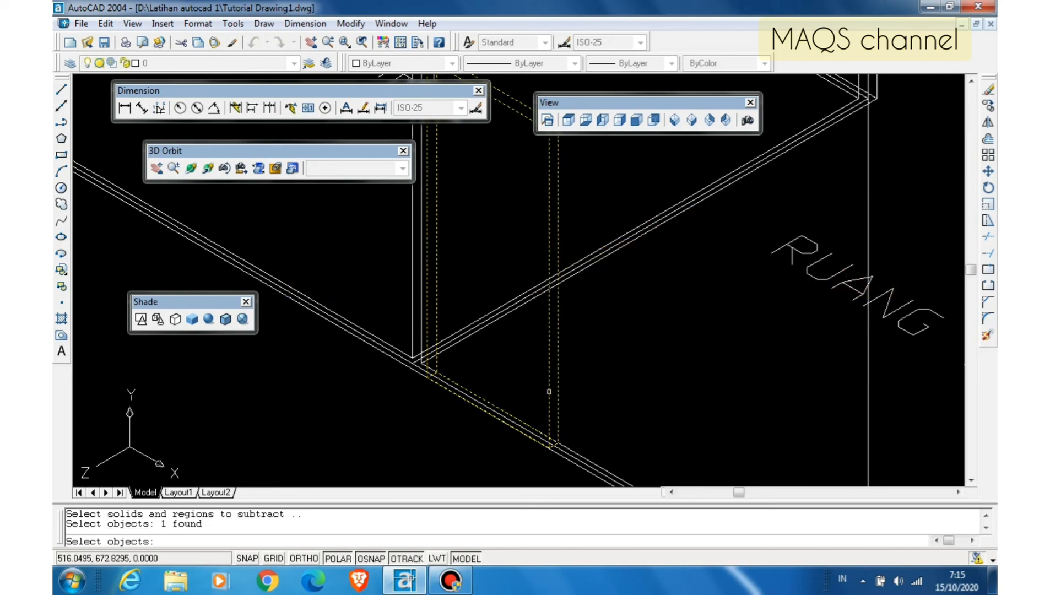
key(Return)
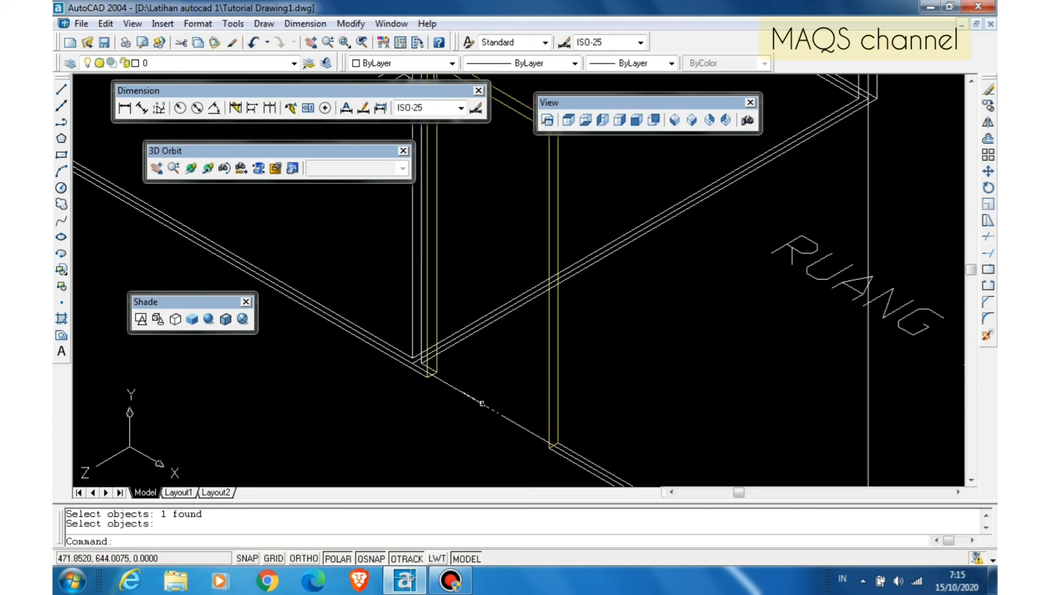
- Inspect the door opening in flat shading, first close up and again with the surrounding rooms in view
click(191, 321)
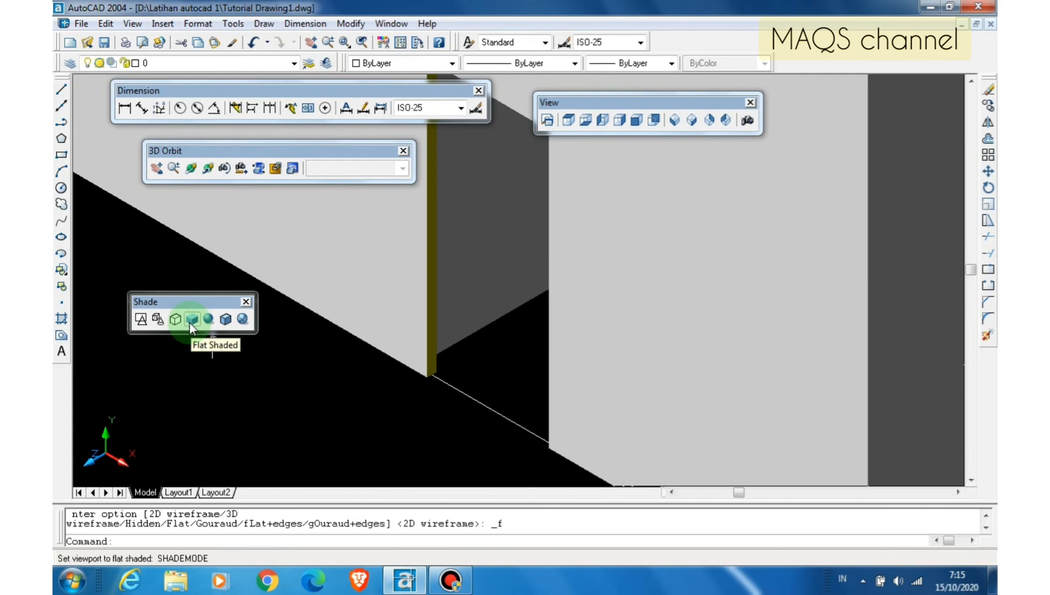
click(141, 320)
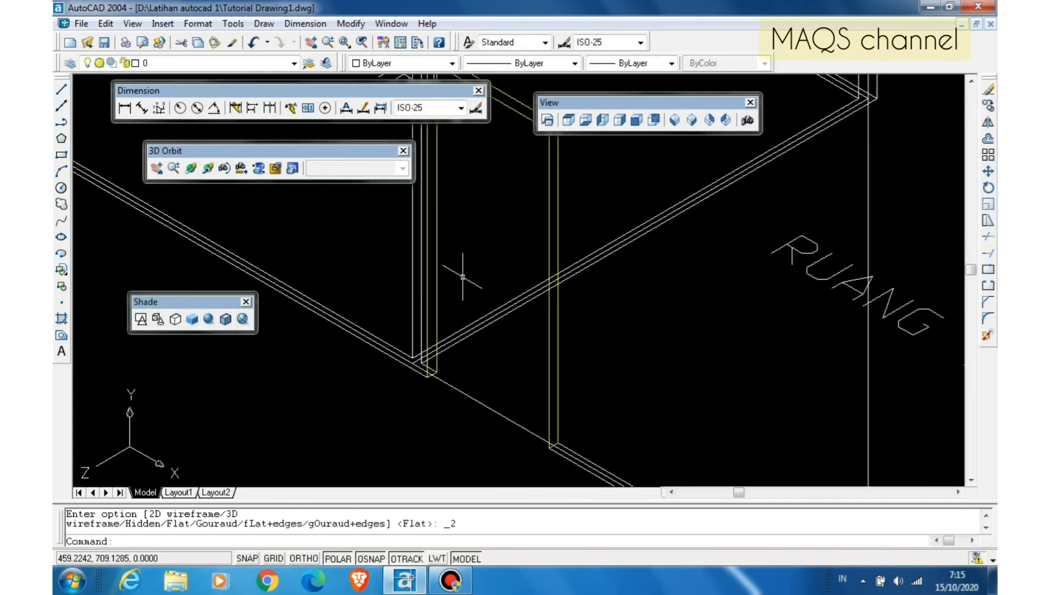
click(327, 42)
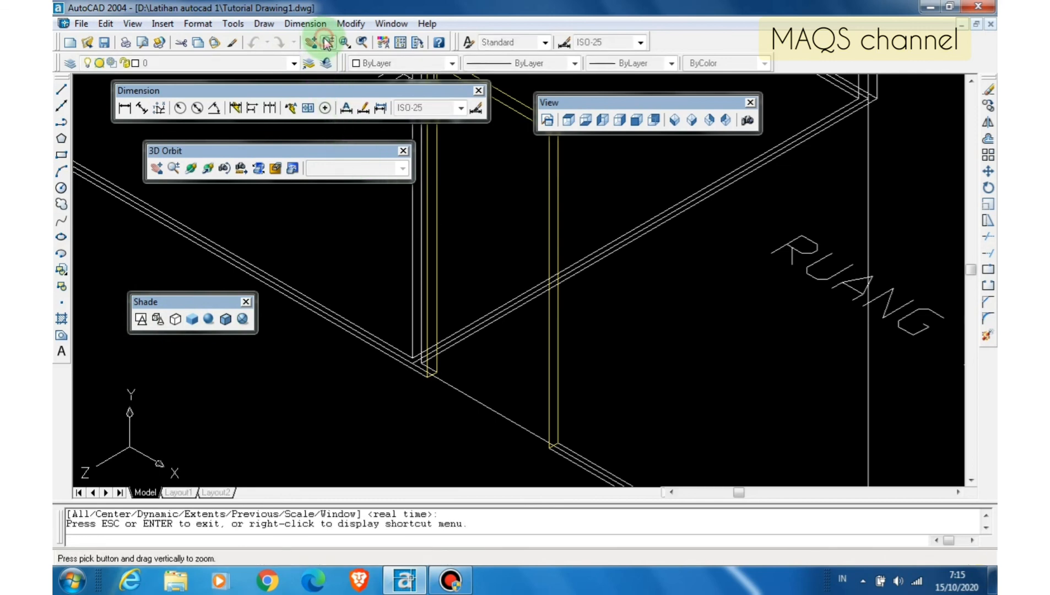
drag(485, 204, 489, 422)
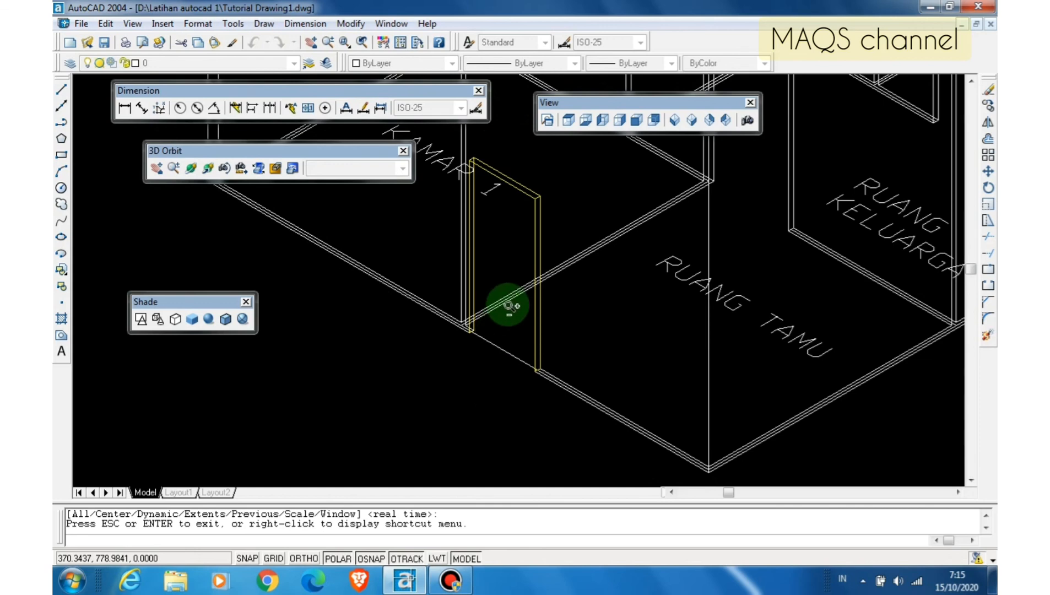
drag(499, 119, 372, 192)
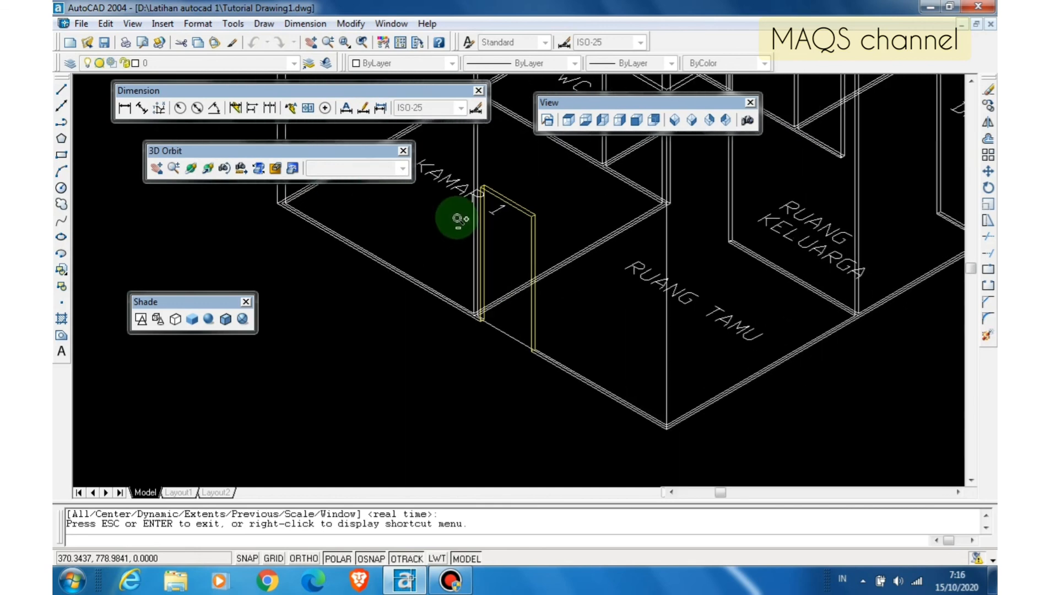
drag(489, 165, 480, 305)
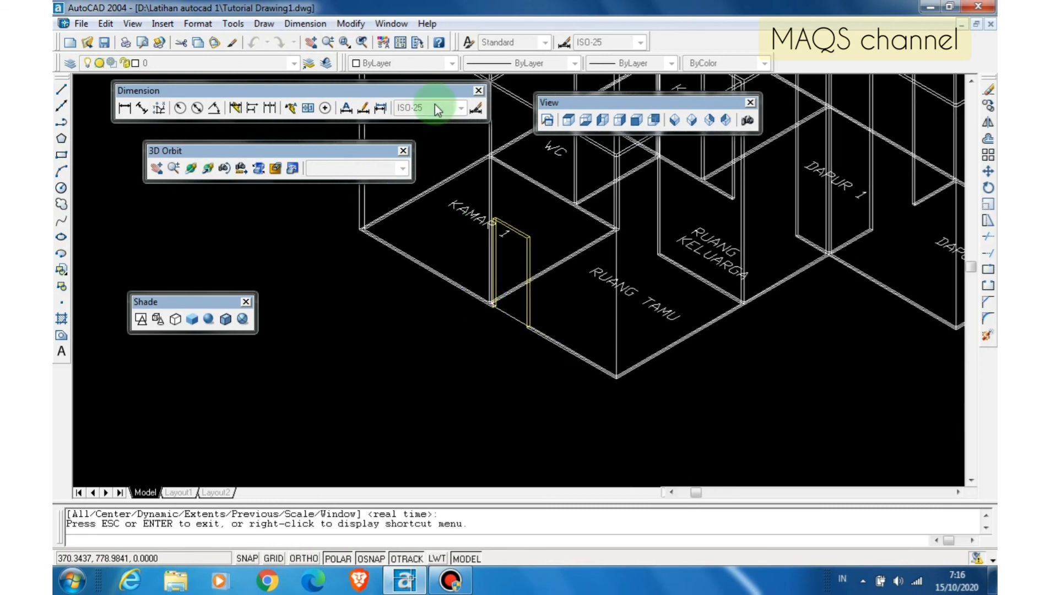
click(312, 44)
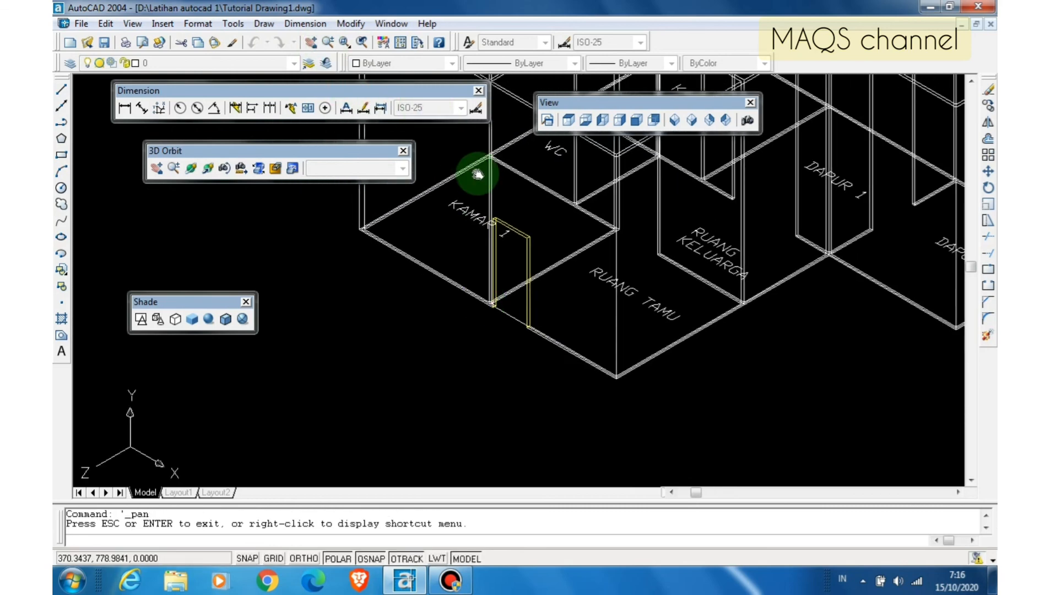
drag(510, 192, 490, 281)
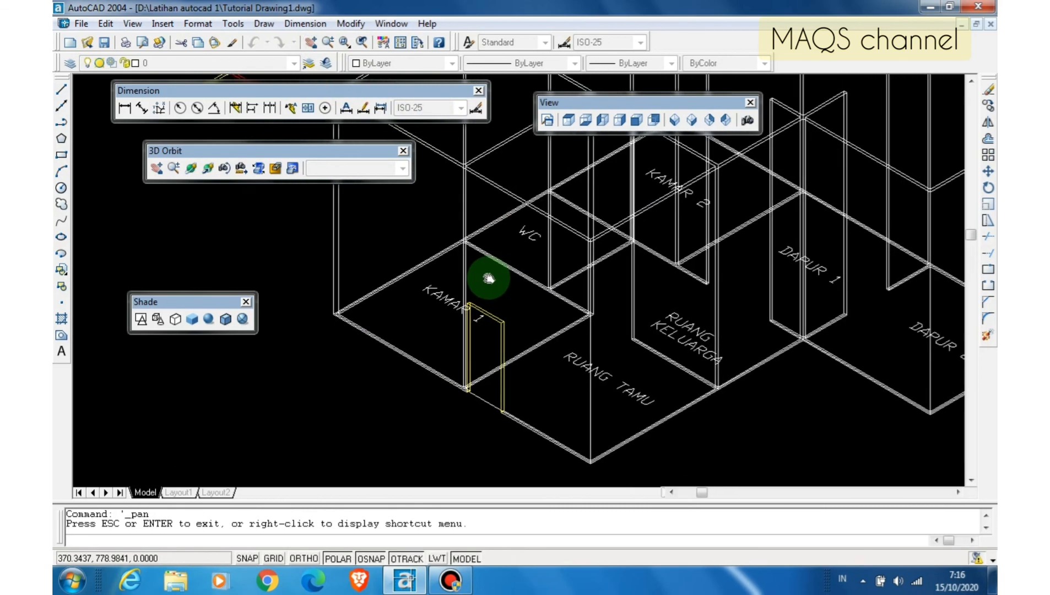
click(193, 319)
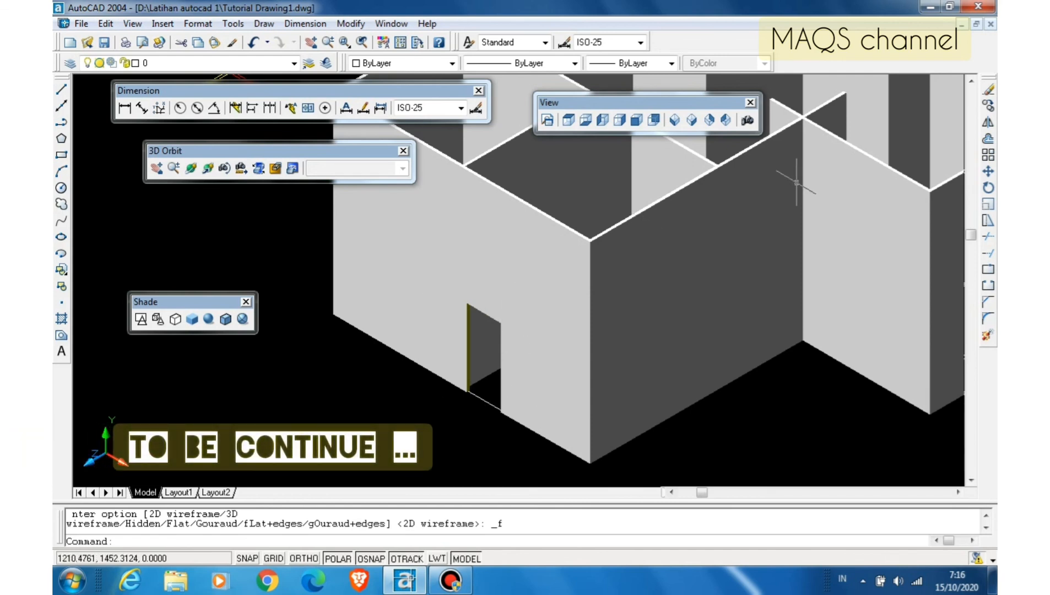
- Minimize the AutoCAD window and refresh the Windows desktop
click(931, 6)
right_click(795, 76)
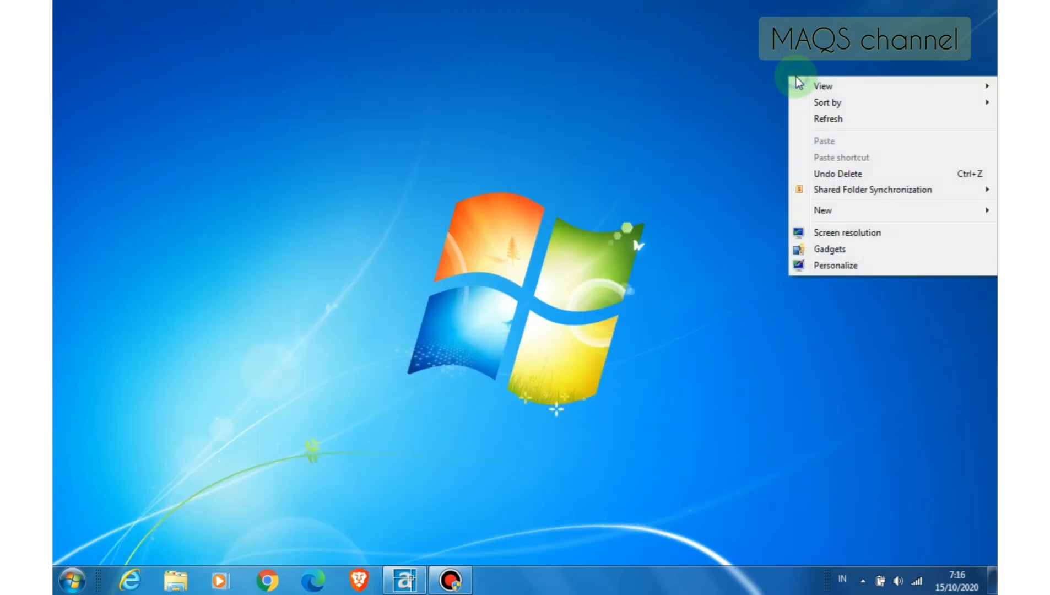
click(804, 126)
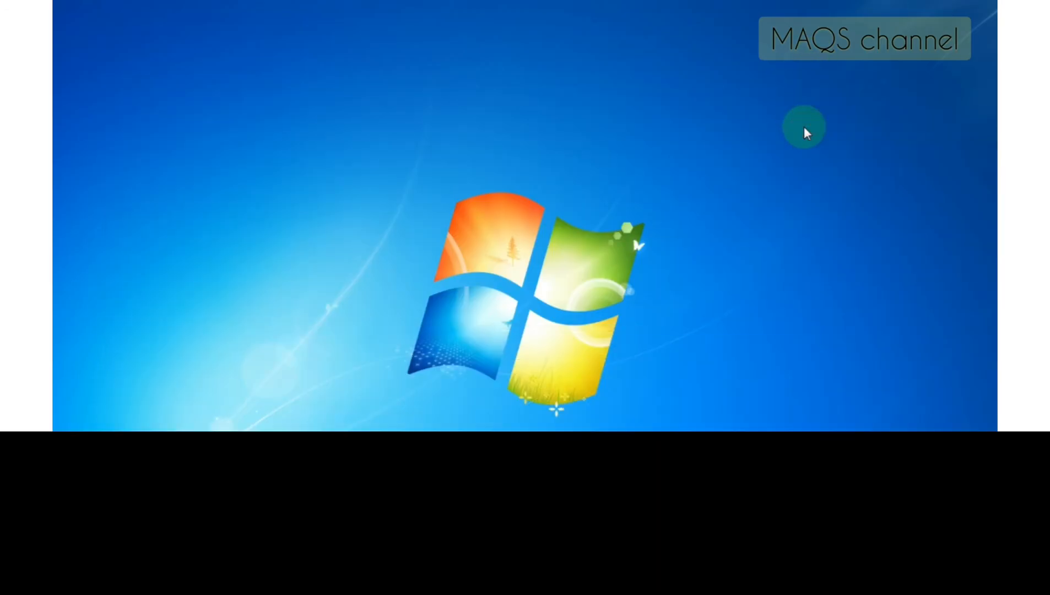